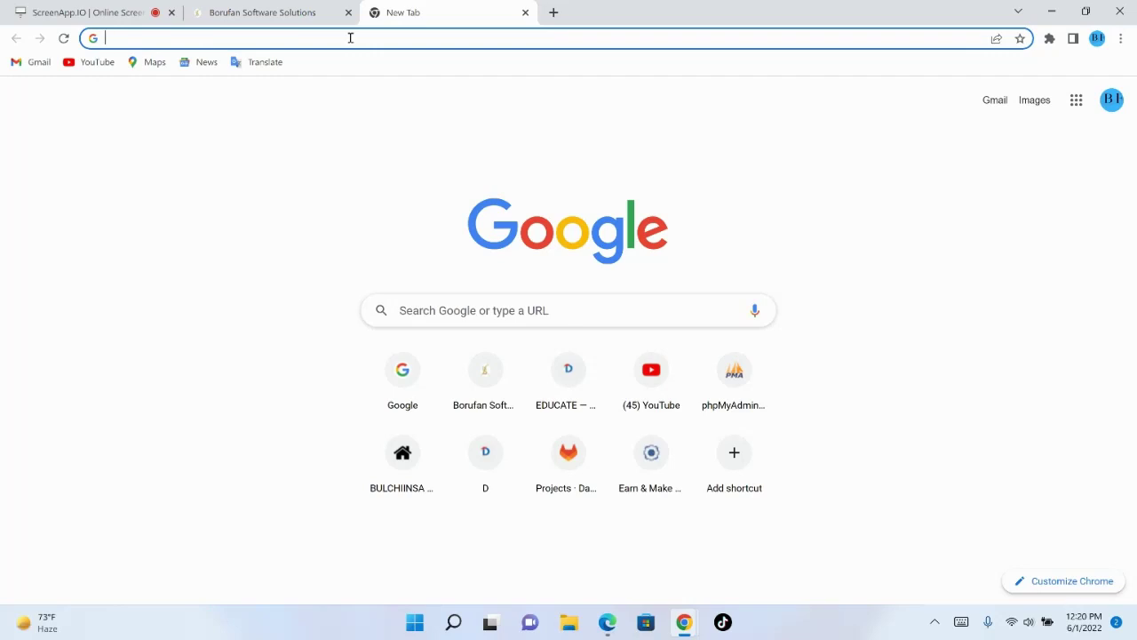
# - Search the web for "downlaod admin lte" and open the AdminLTE.IO website from the results
pyautogui.write('downlao')
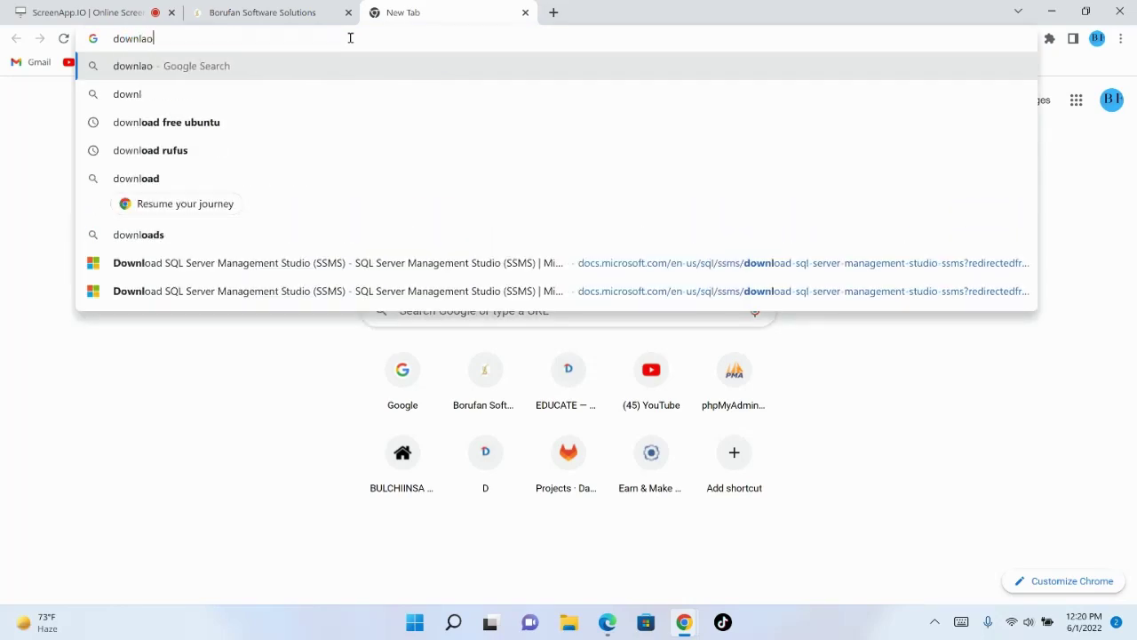
pyautogui.write('d admin')
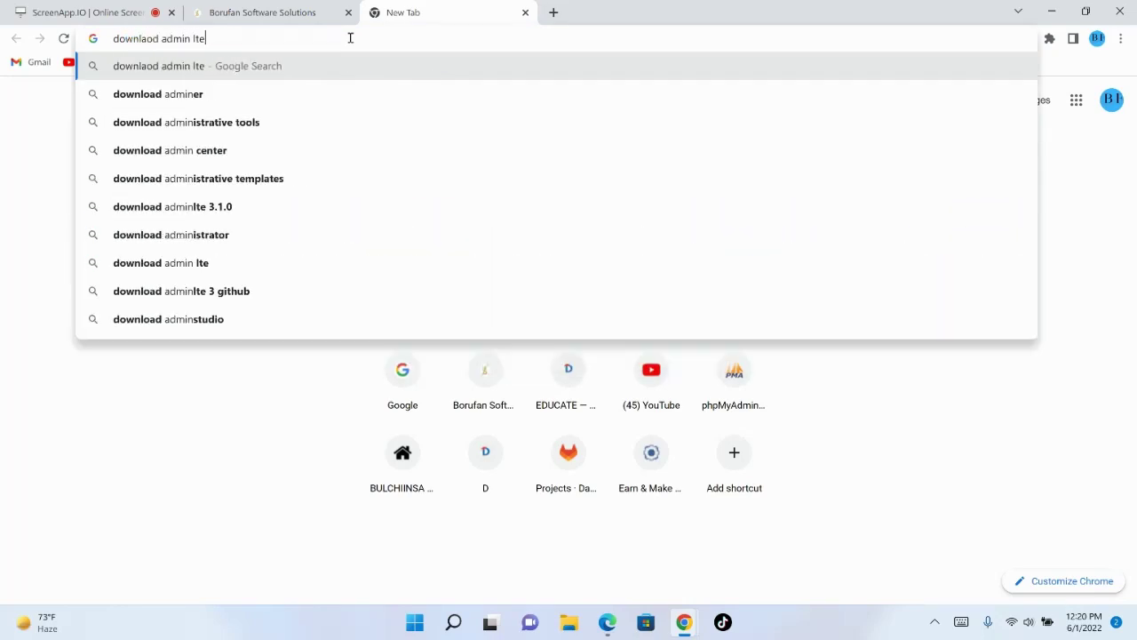
pyautogui.write(' lte')
pyautogui.press('Return')
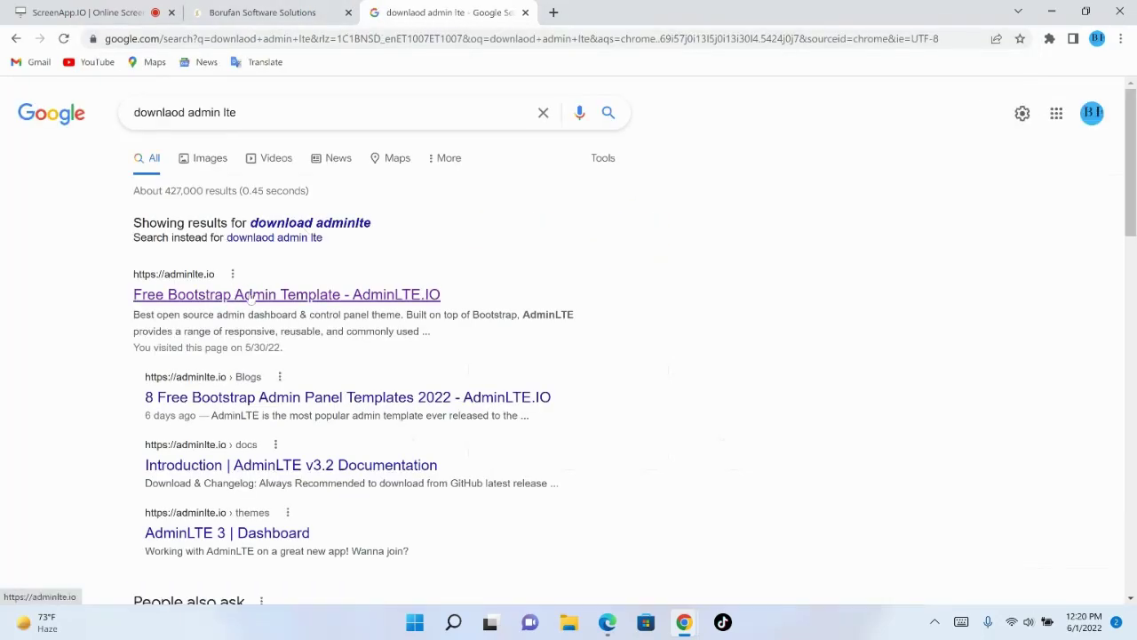
pyautogui.click(250, 296)
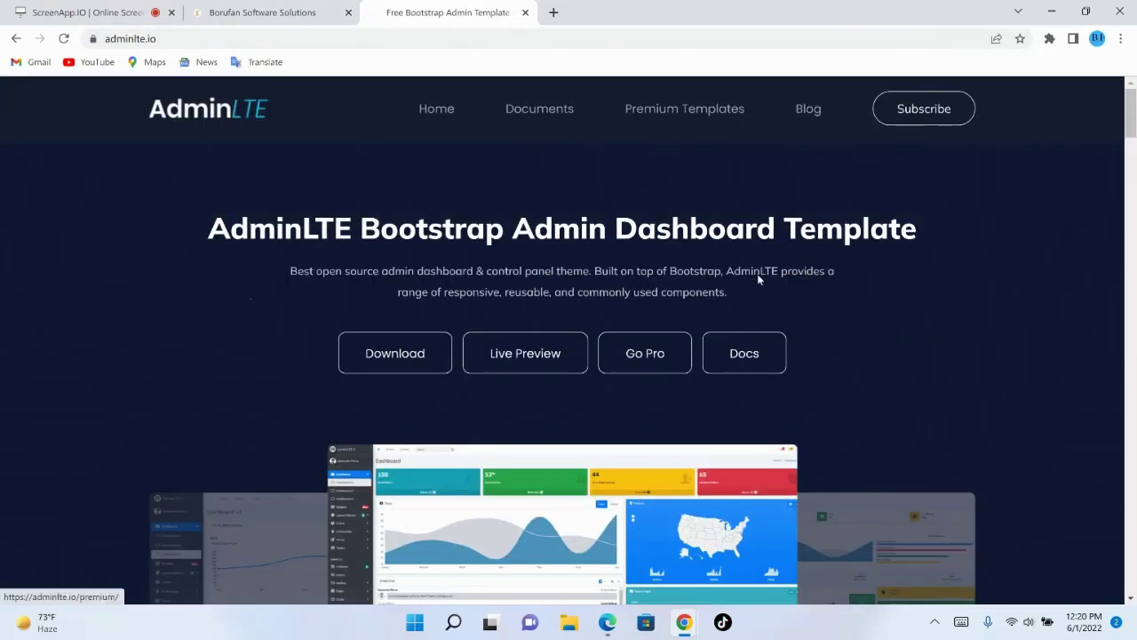
# - Preview the live AdminLTE dashboard demos, including Dashboard v2, and return to the AdminLTE home page
pyautogui.click(517, 353)
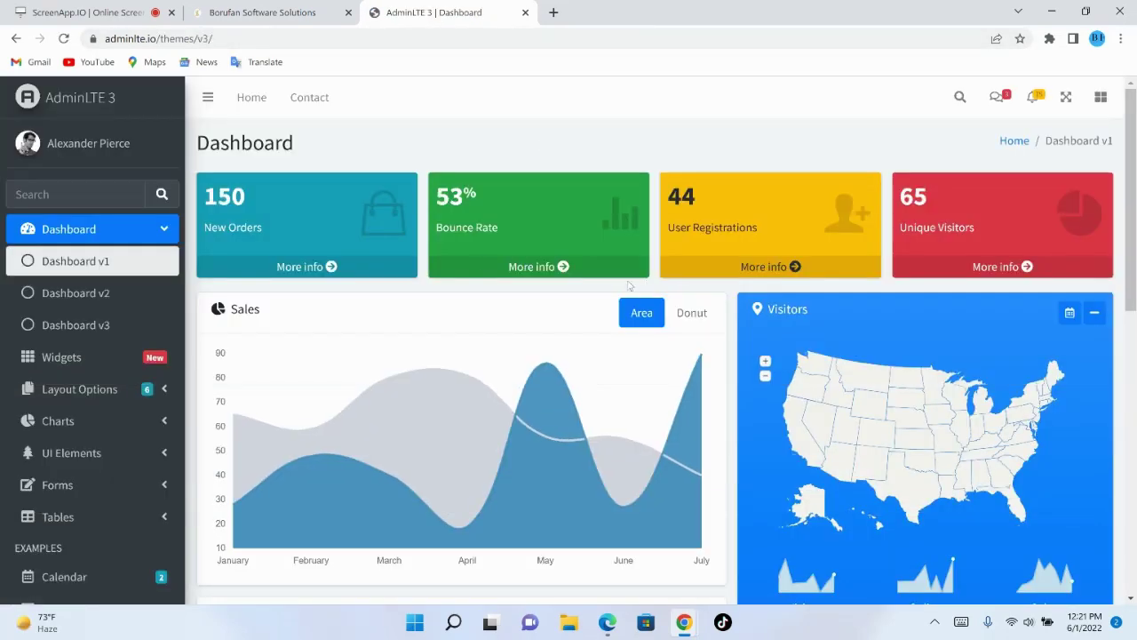
pyautogui.scroll(-7, 462, 400)
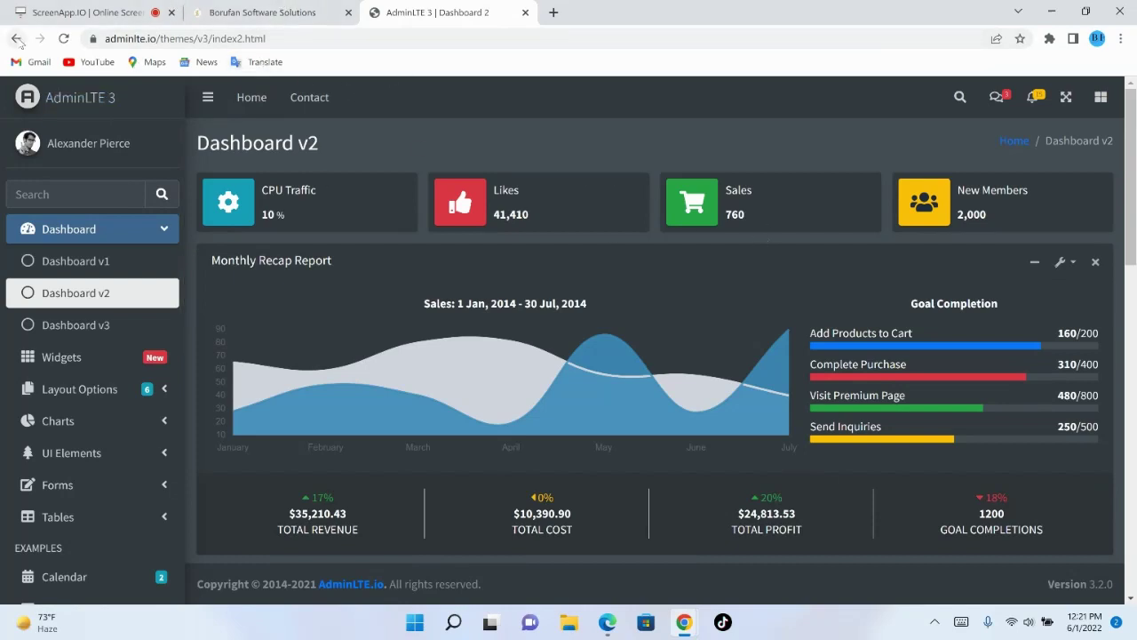
pyautogui.click(16, 38)
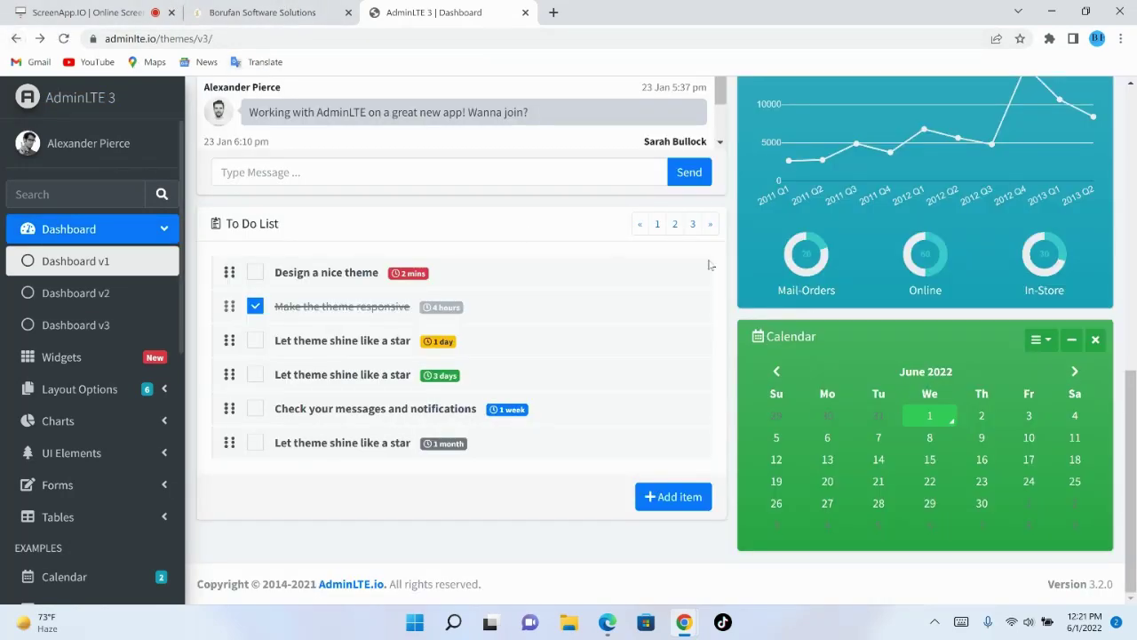
pyautogui.click(16, 38)
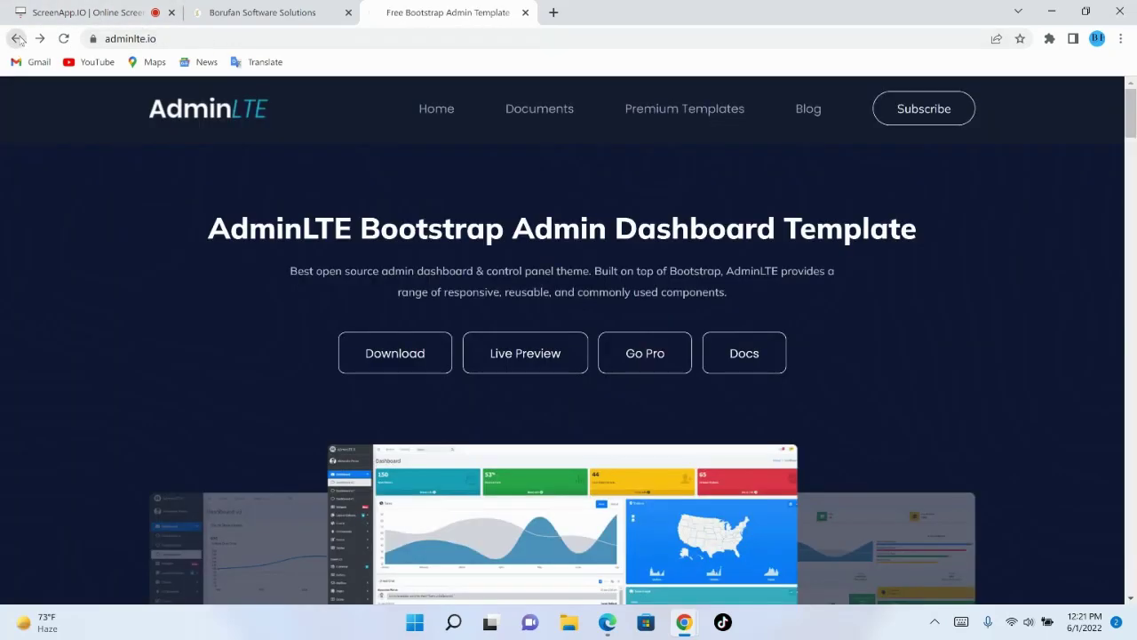
# - Open the AdminLTE v3.2.0 release from the site's download link and download its source code as a zip
pyautogui.click(411, 352)
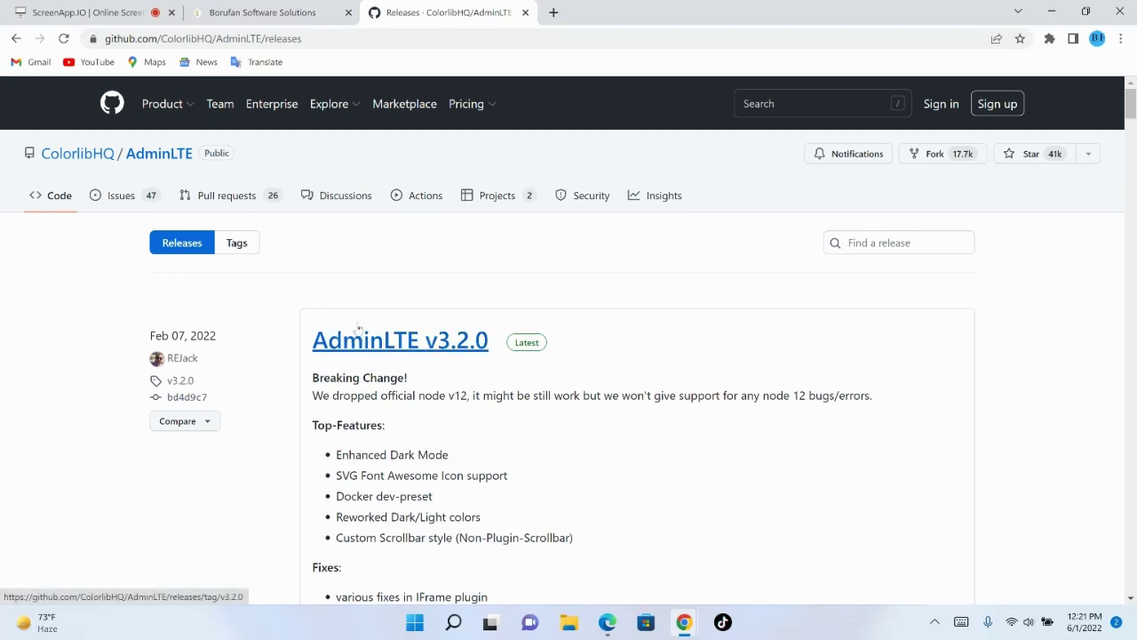
pyautogui.scroll(-1, 404, 278)
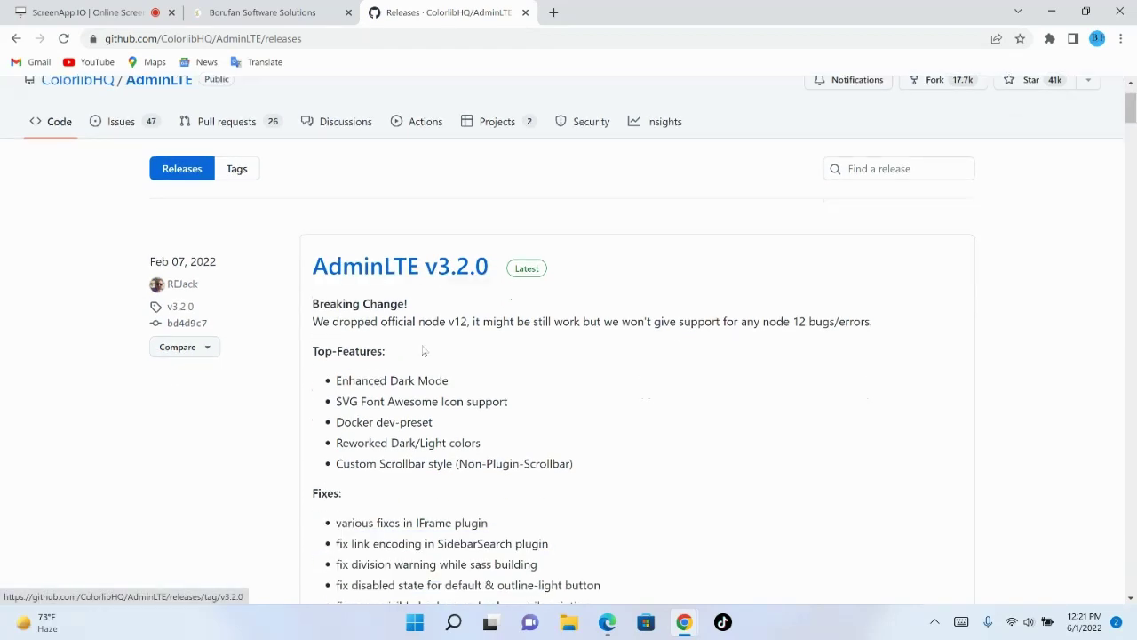
pyautogui.click(405, 275)
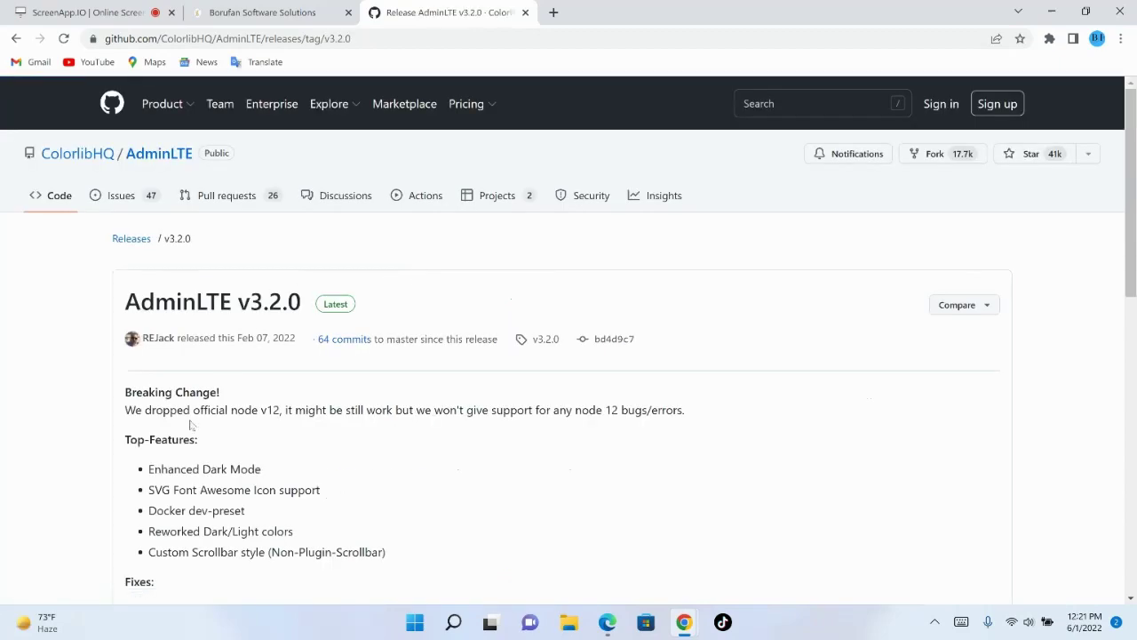
pyautogui.scroll(-1, 191, 424)
pyautogui.scroll(-7, 192, 424)
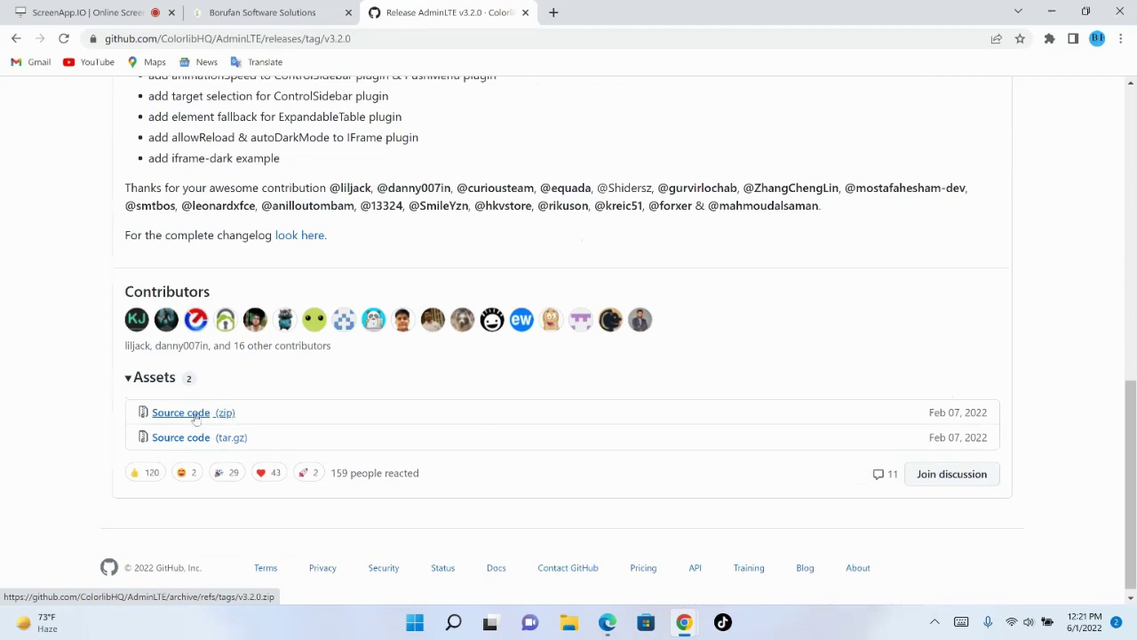
pyautogui.click(196, 420)
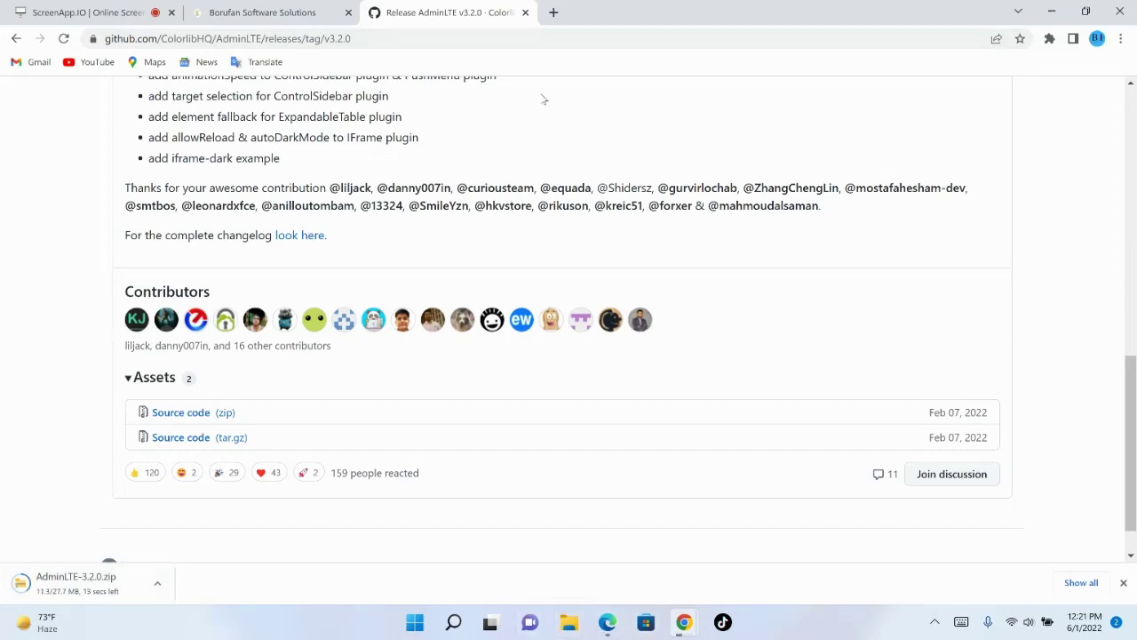
# - Show the AdminLTE download in its folder in File Explorer and return to the release page in Chrome
pyautogui.click(476, 38)
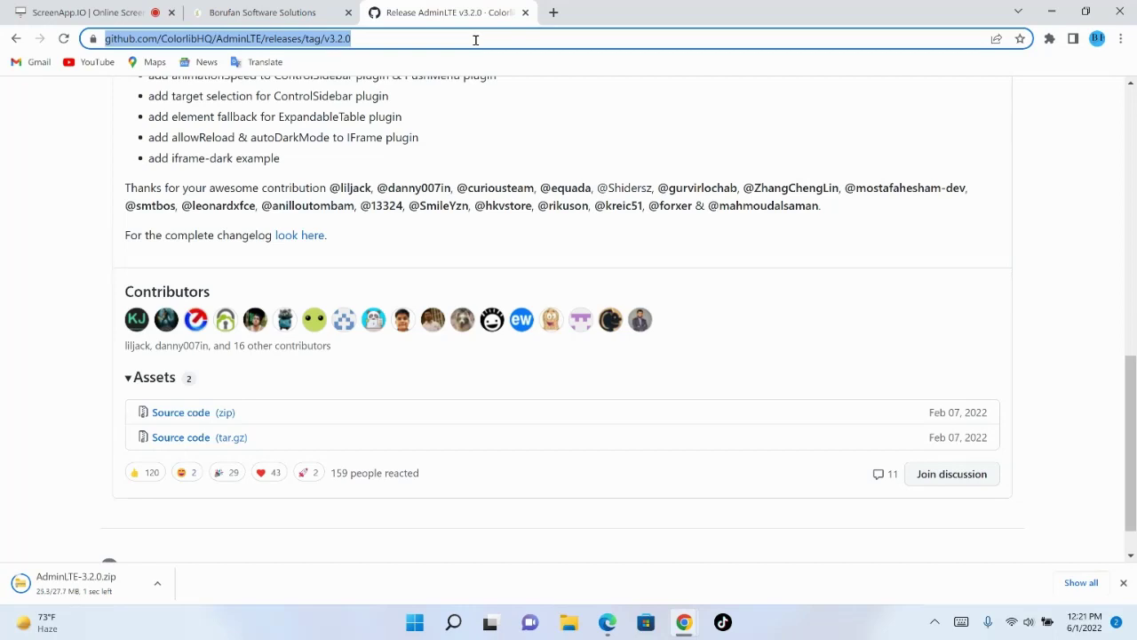
pyautogui.click(158, 583)
pyautogui.click(189, 529)
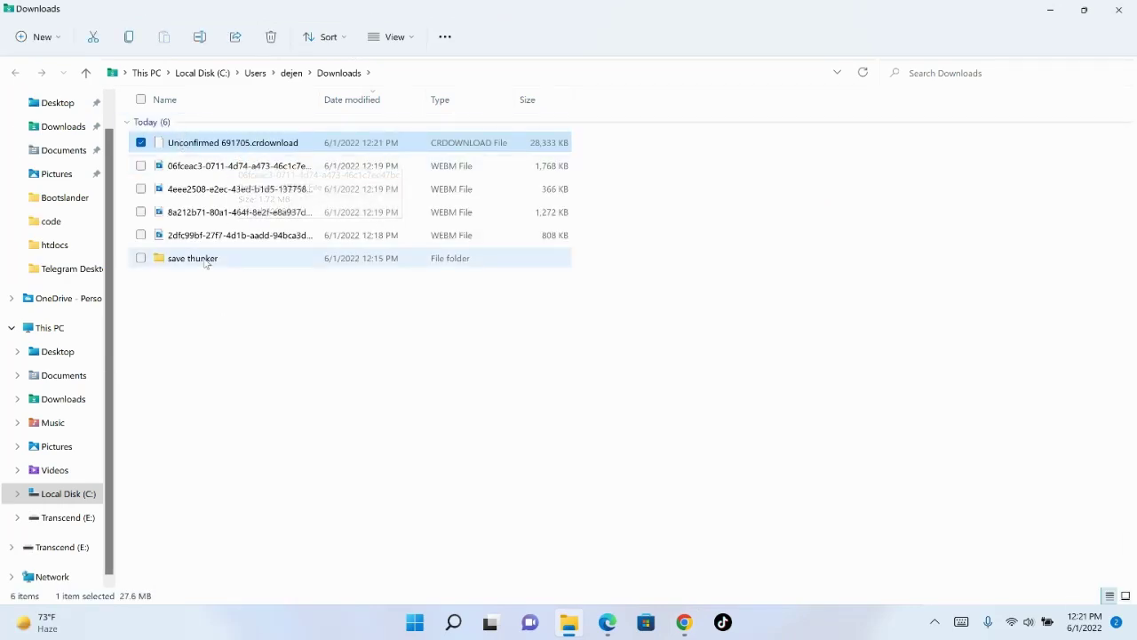
pyautogui.rightClick(237, 145)
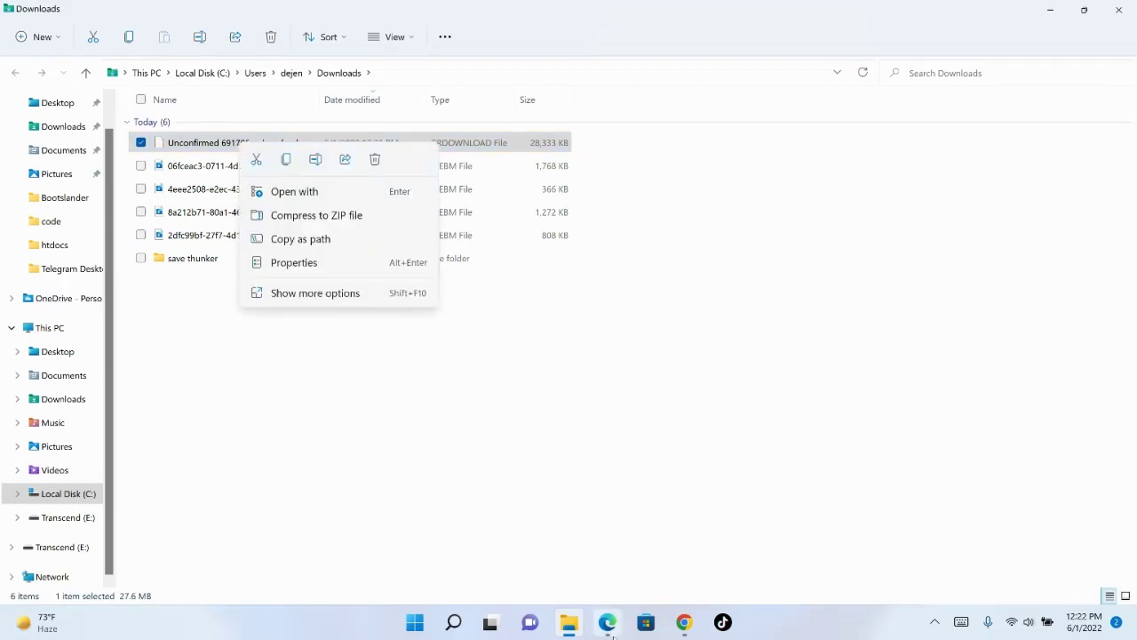
pyautogui.click(694, 624)
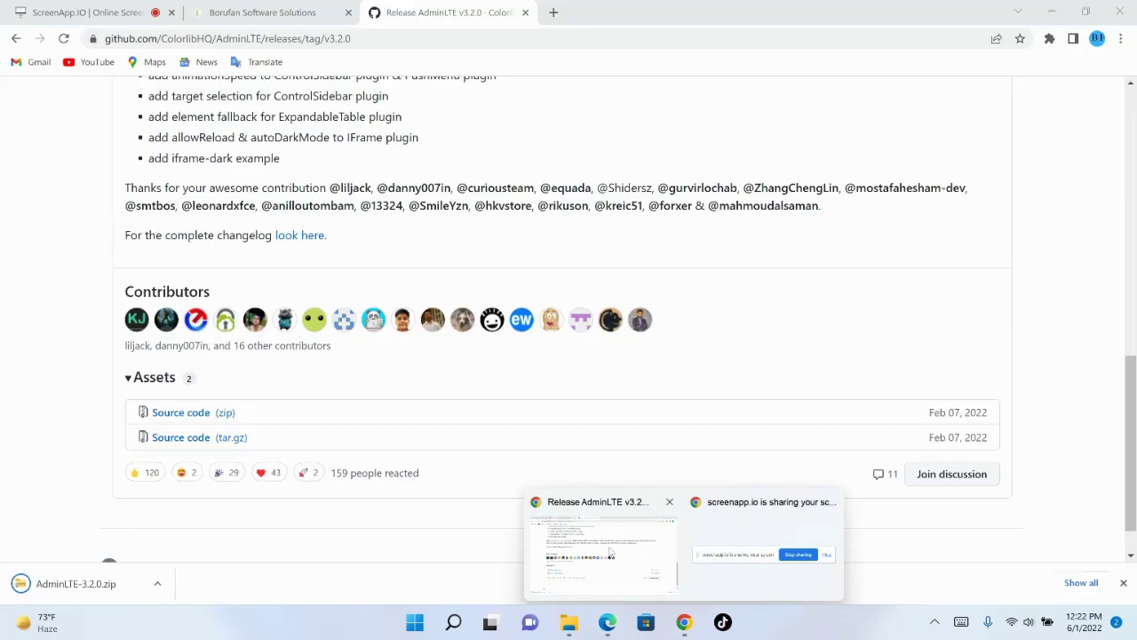
pyautogui.click(645, 553)
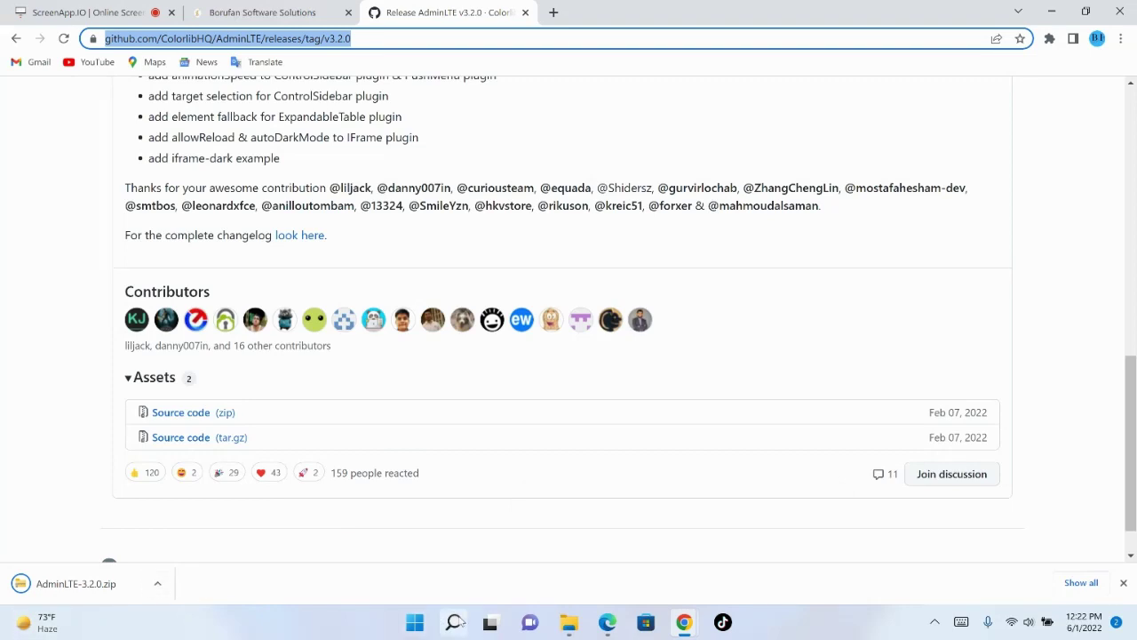
# - Look through the Downloads folder and its "save thunker" subfolder in File Explorer, and switch back to the AdminLTE release page in Chrome
pyautogui.moveTo(574, 629)
pyautogui.click(559, 551)
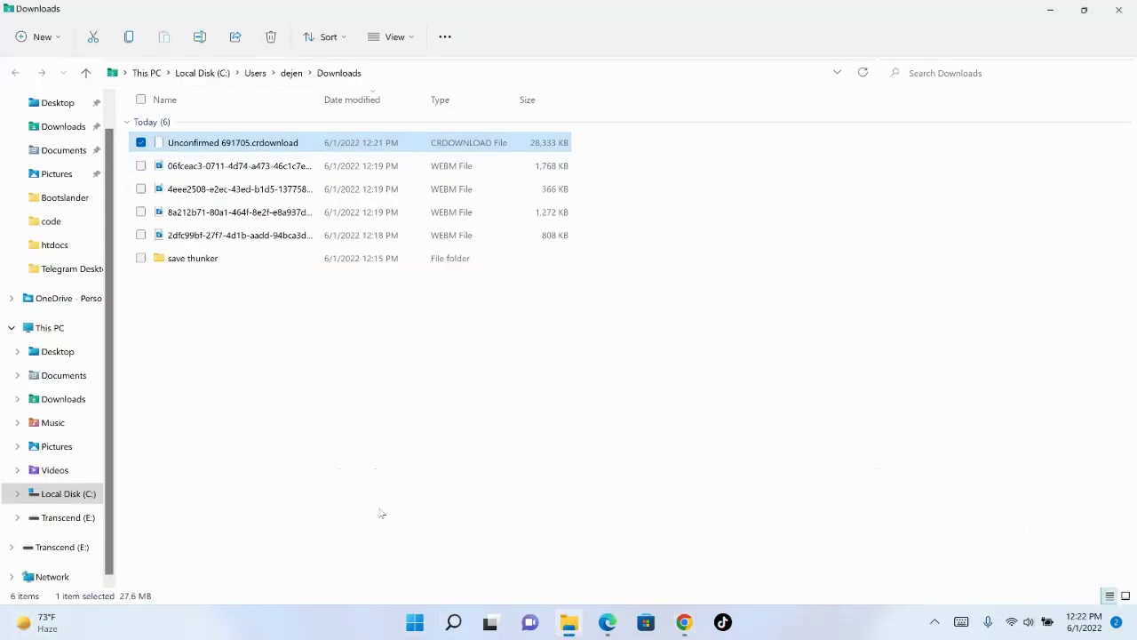
pyautogui.moveTo(580, 620)
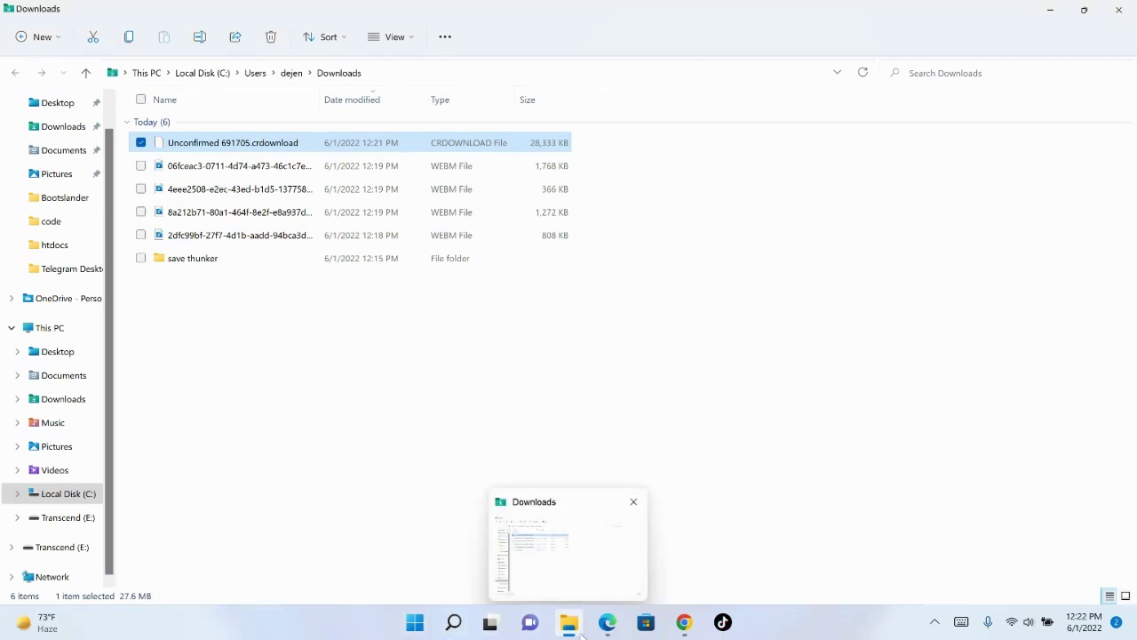
pyautogui.click(683, 620)
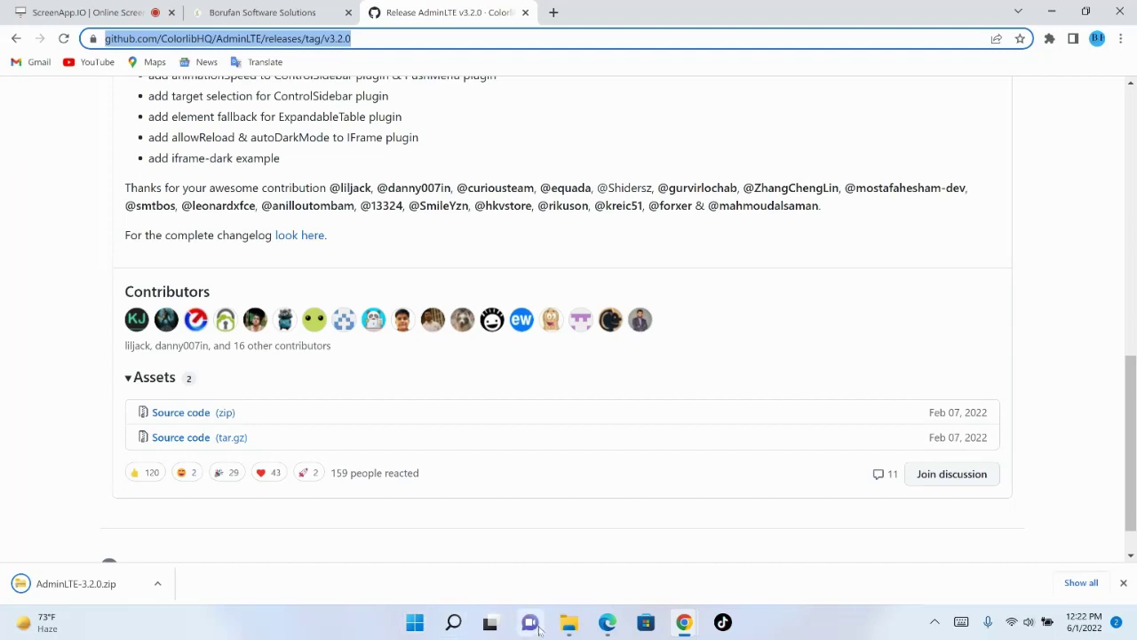
pyautogui.moveTo(569, 622)
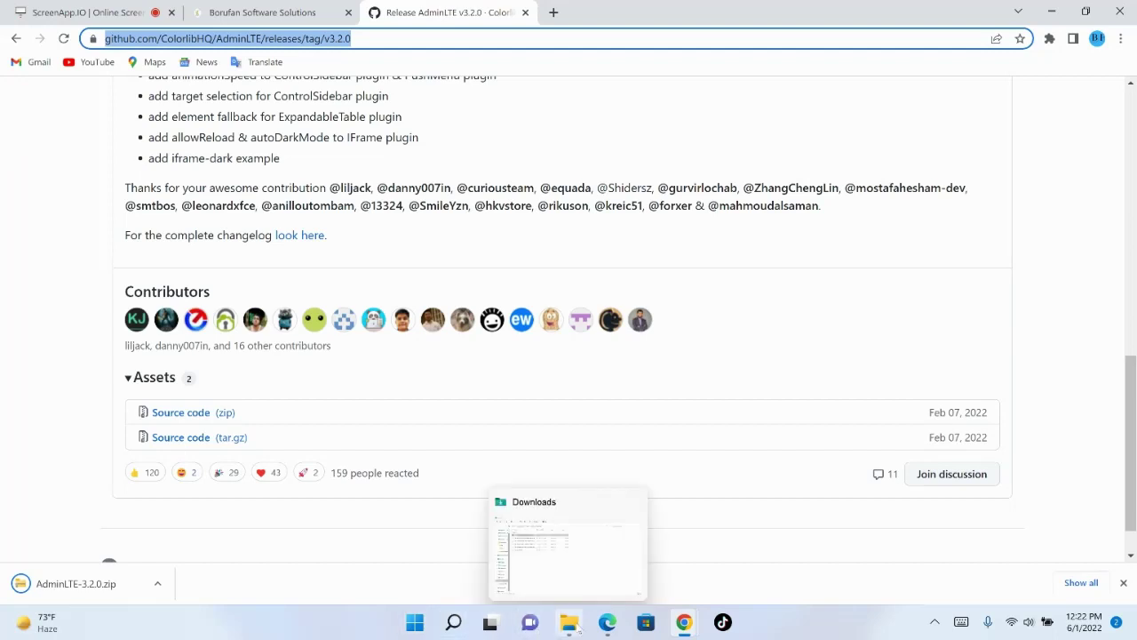
pyautogui.click(570, 622)
pyautogui.doubleClick(199, 257)
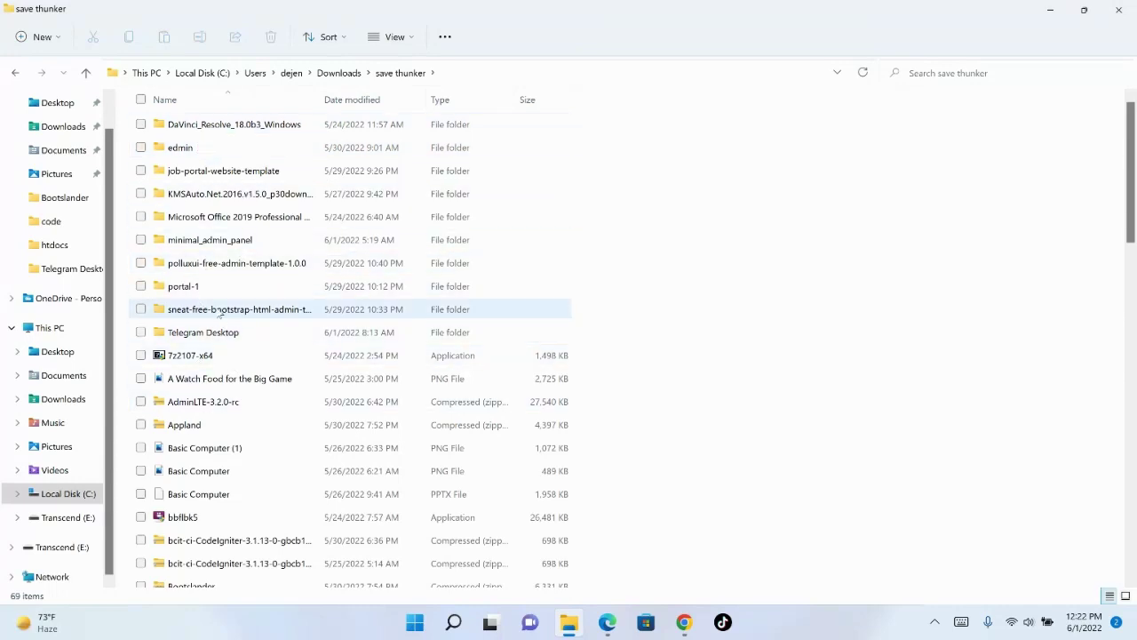
pyautogui.scroll(-1, 216, 527)
pyautogui.scroll(-2, 223, 508)
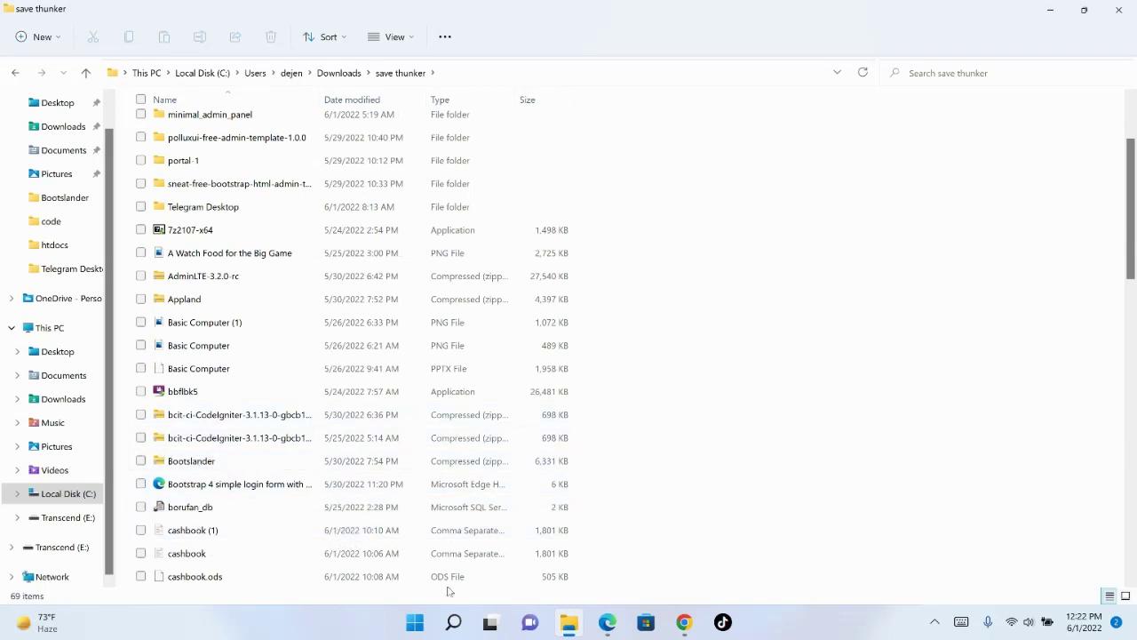
pyautogui.click(682, 622)
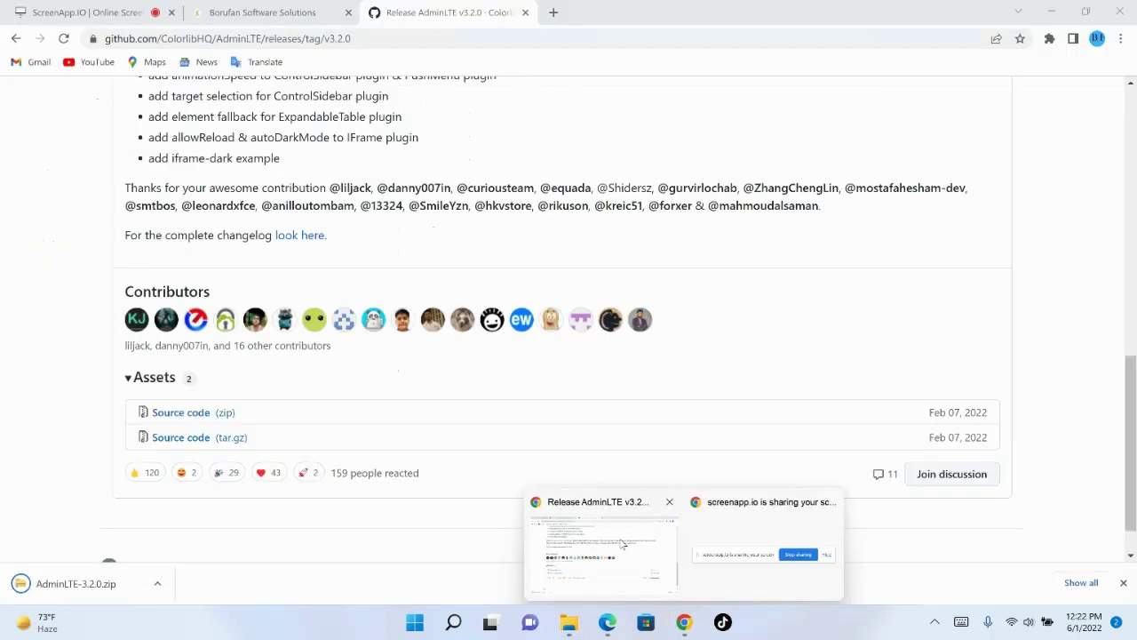
pyautogui.click(604, 551)
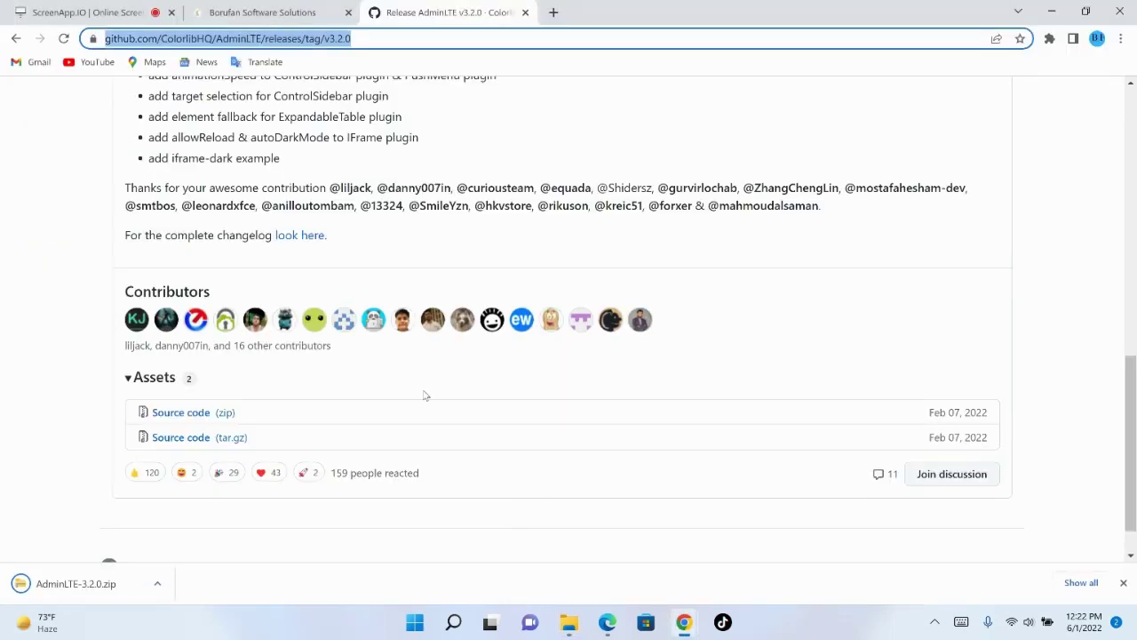
# - Search for the CodeIgniter download in a new browser tab and open the codeigniter.com/download page
pyautogui.click(553, 13)
pyautogui.write('dow')
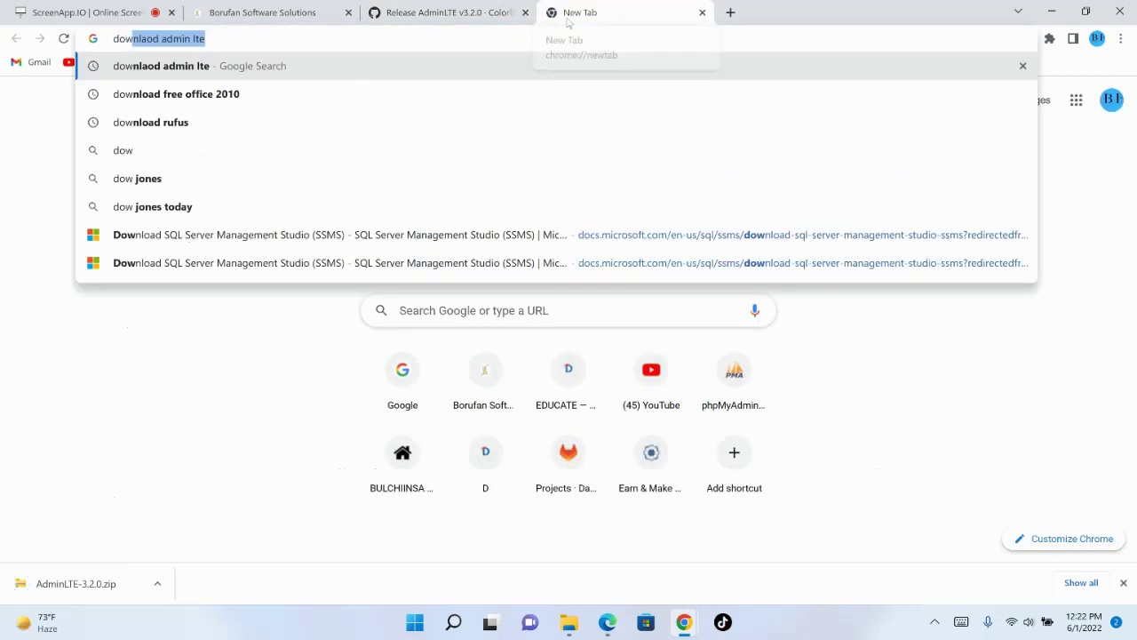
pyautogui.write('nl')
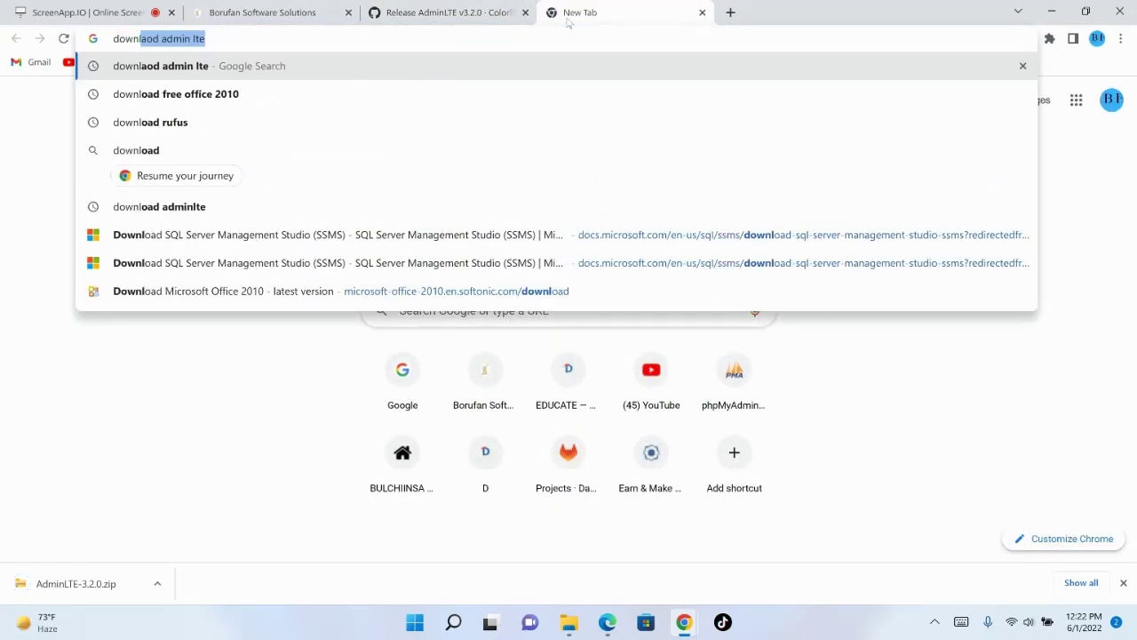
pyautogui.press('Down')
pyautogui.press('BackSpace')
pyautogui.press('BackSpace')
pyautogui.press('BackSpace')
pyautogui.press('BackSpace')
pyautogui.press('BackSpace')
pyautogui.press('BackSpace')
pyautogui.press('BackSpace')
pyautogui.press('BackSpace')
pyautogui.press('BackSpace')
pyautogui.press('BackSpace')
pyautogui.press('BackSpace')
pyautogui.press('BackSpace')
pyautogui.press('BackSpace')
pyautogui.press('BackSpace')
pyautogui.press('BackSpace')
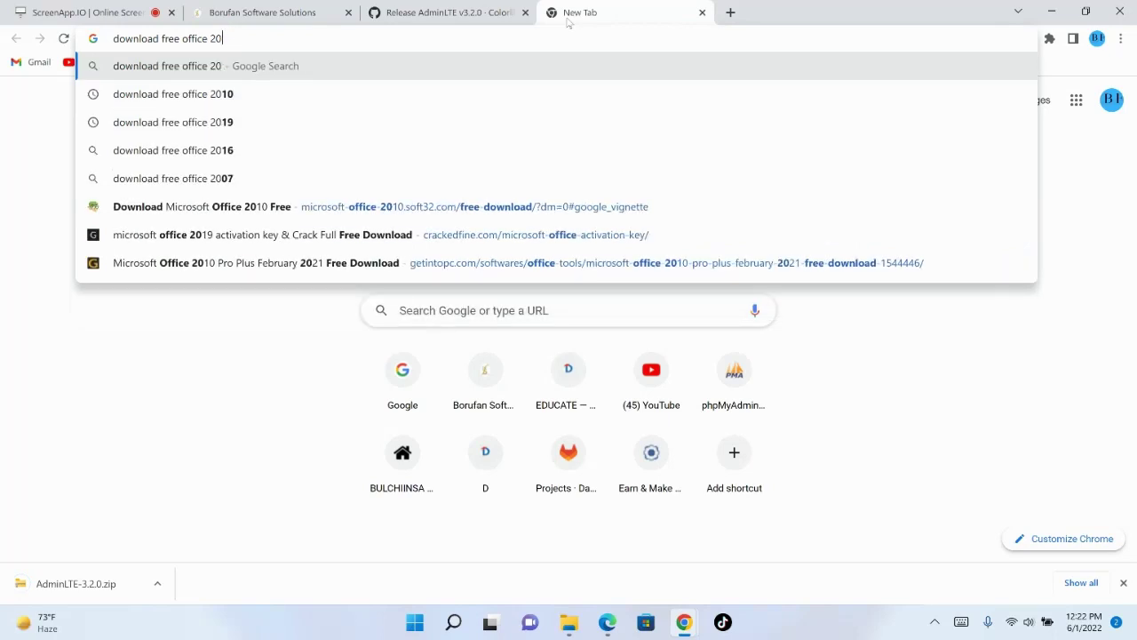
pyautogui.press('BackSpace')
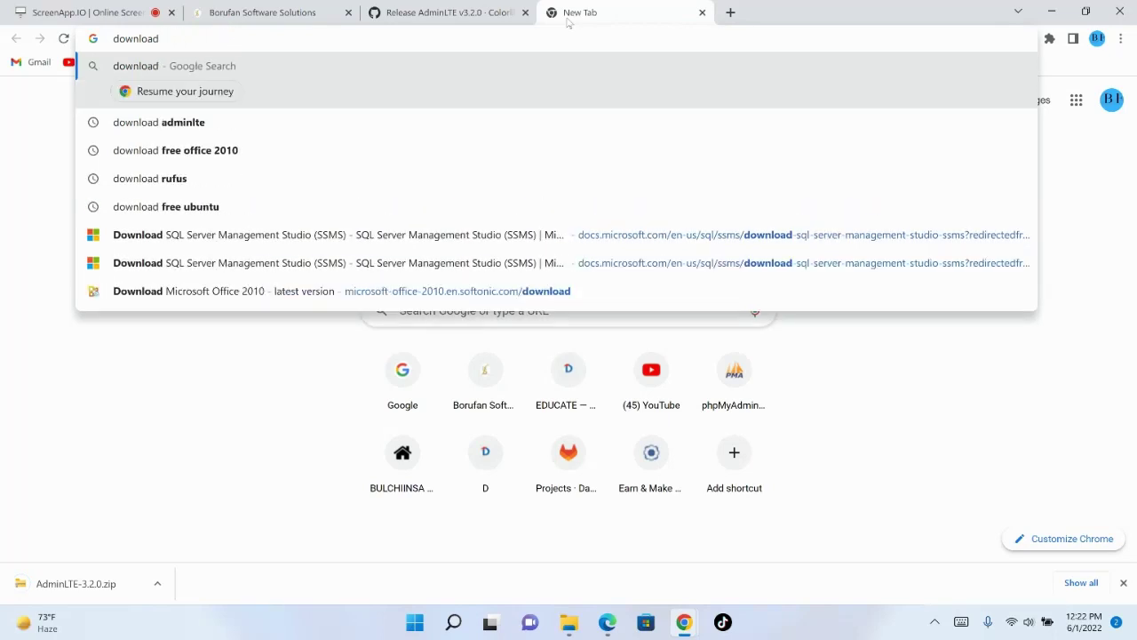
pyautogui.write('codeintier')
pyautogui.press('Return')
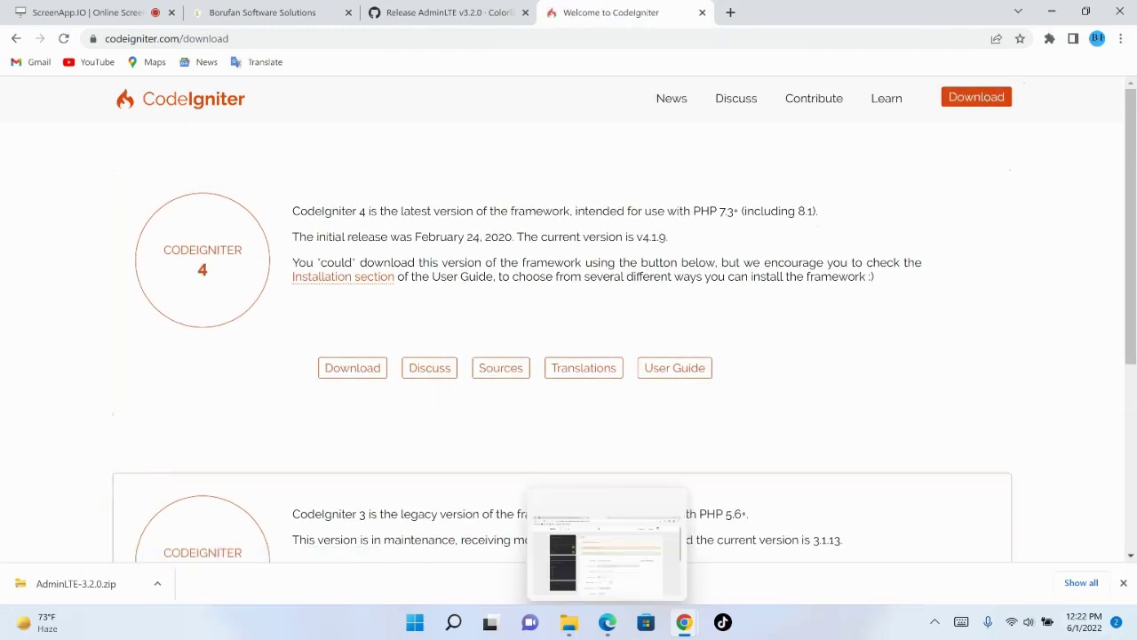
# - Download the CodeIgniter 3 framework archive
pyautogui.scroll(-4, 257, 399)
pyautogui.click(364, 344)
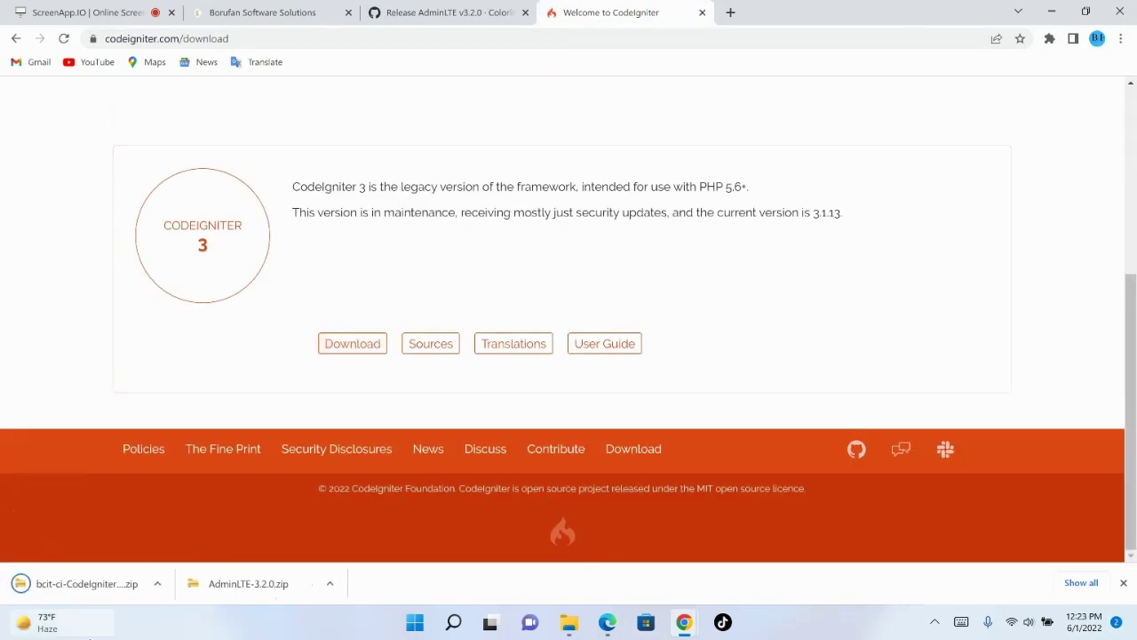
# - Open the downloaded AdminLTE-3.2.0 archive in File Explorer and go up to the Downloads folder
pyautogui.click(329, 584)
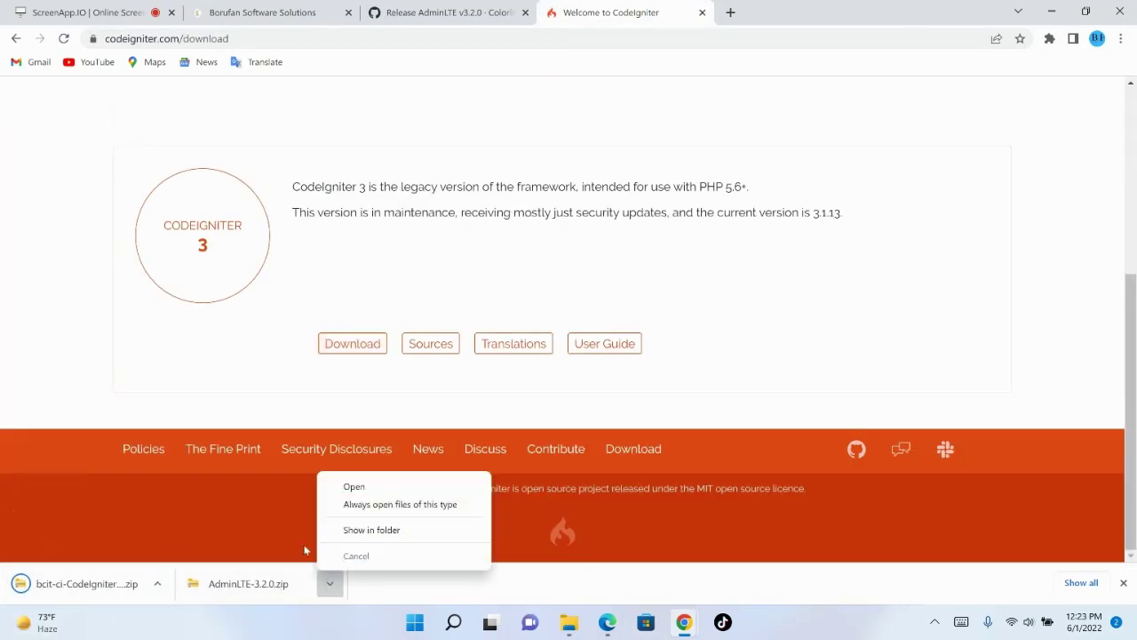
pyautogui.click(356, 488)
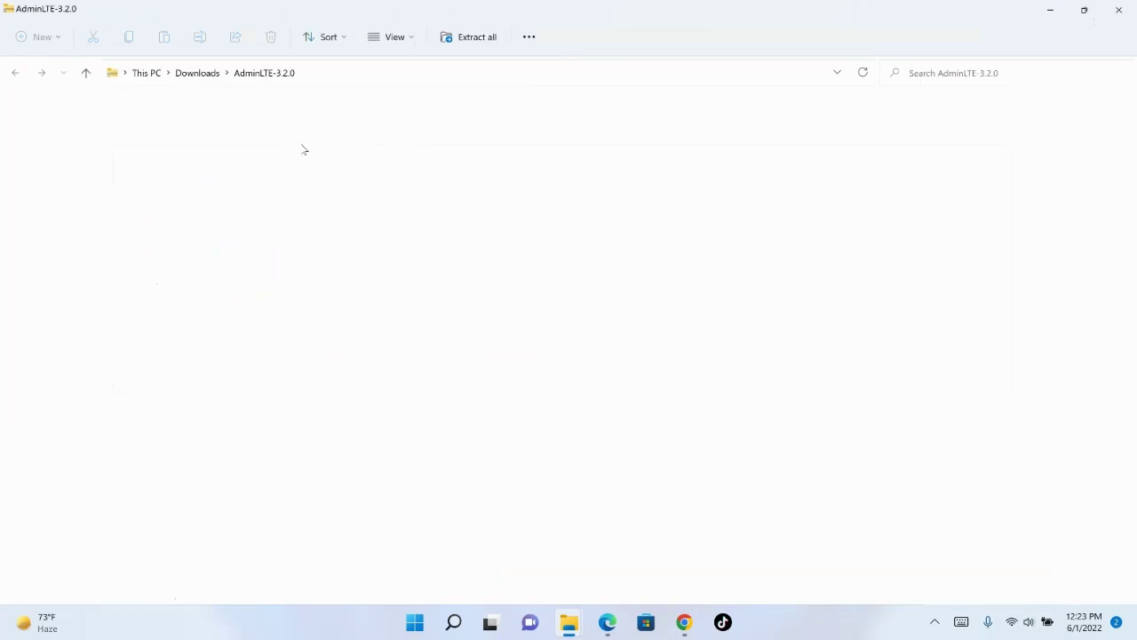
pyautogui.rightClick(255, 129)
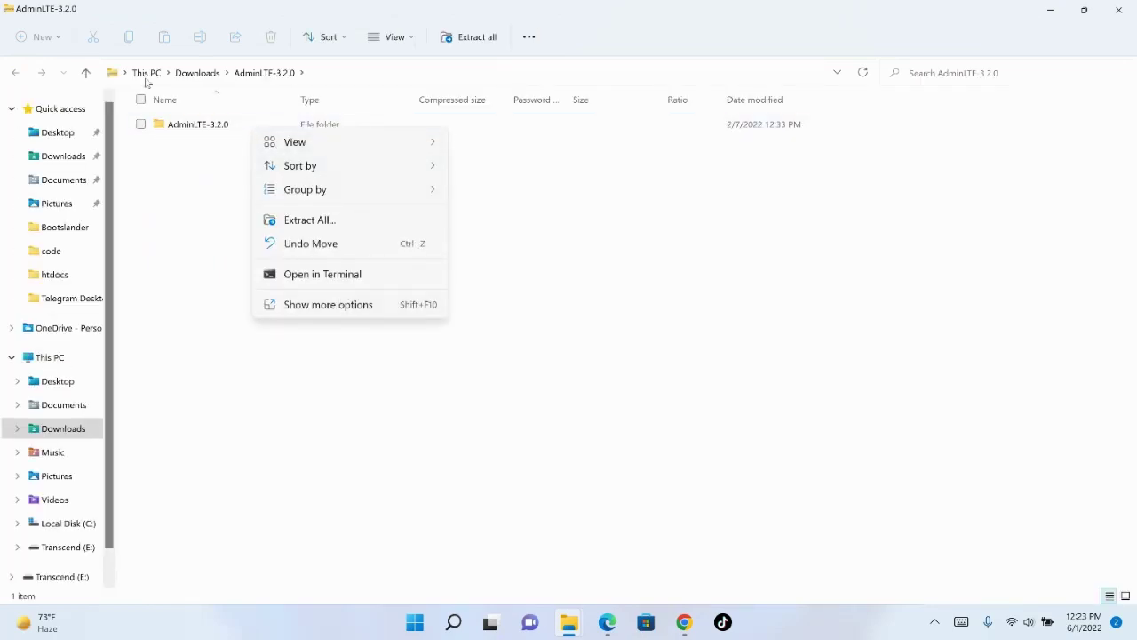
pyautogui.click(198, 73)
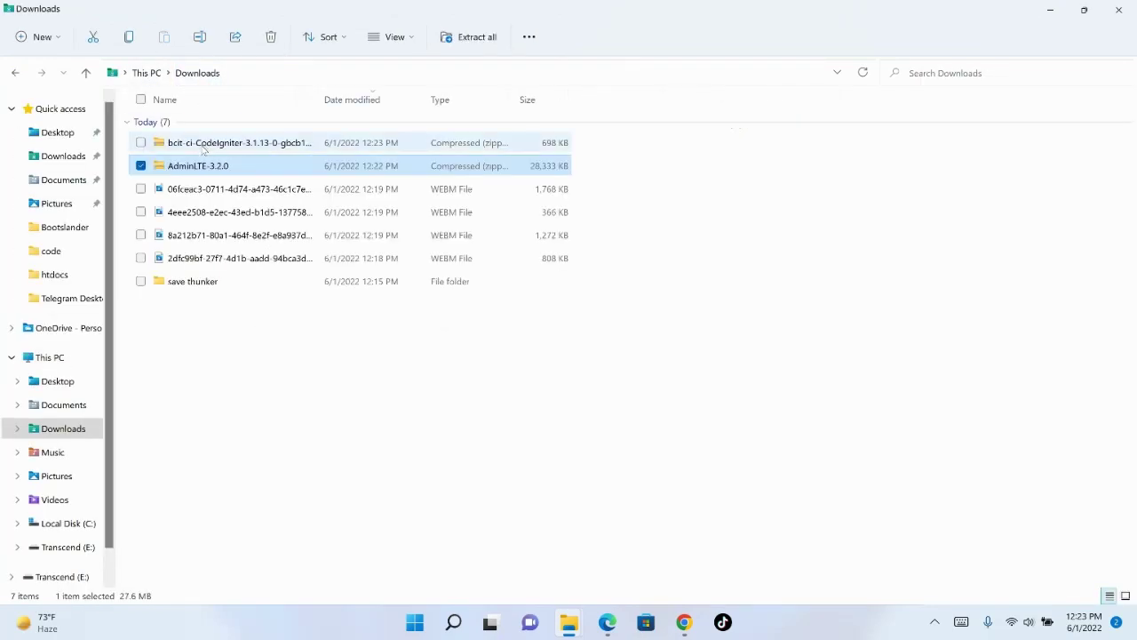
# - Extract the AdminLTE-3.2.0 archive to an AdminLTE-3.2.0 folder in Downloads
pyautogui.click(209, 167)
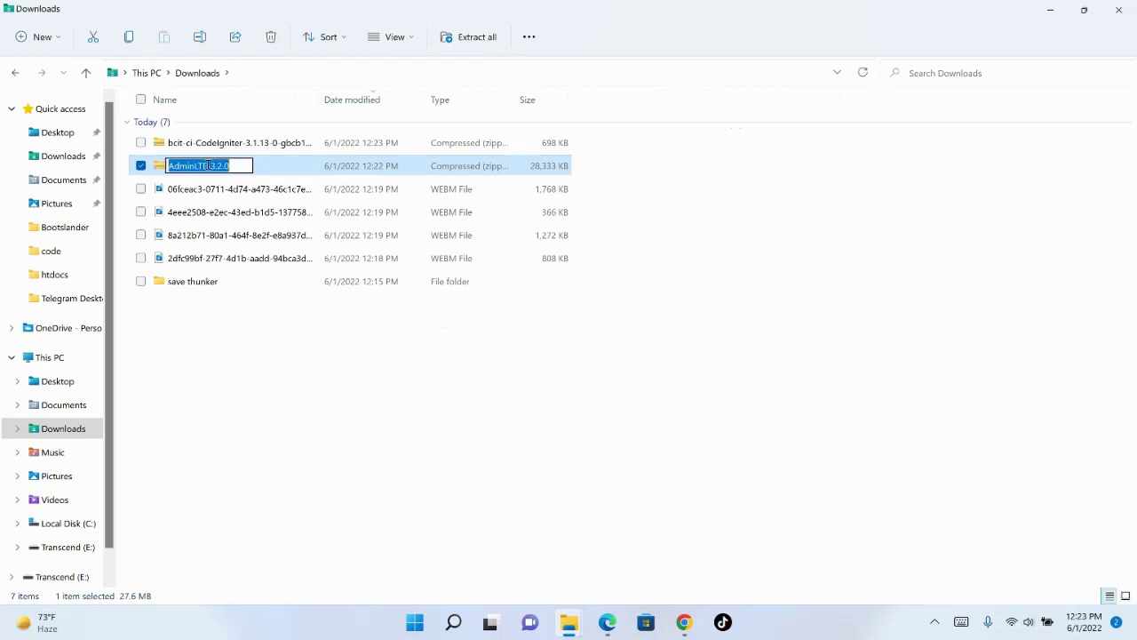
pyautogui.click(270, 176)
pyautogui.rightClick(267, 175)
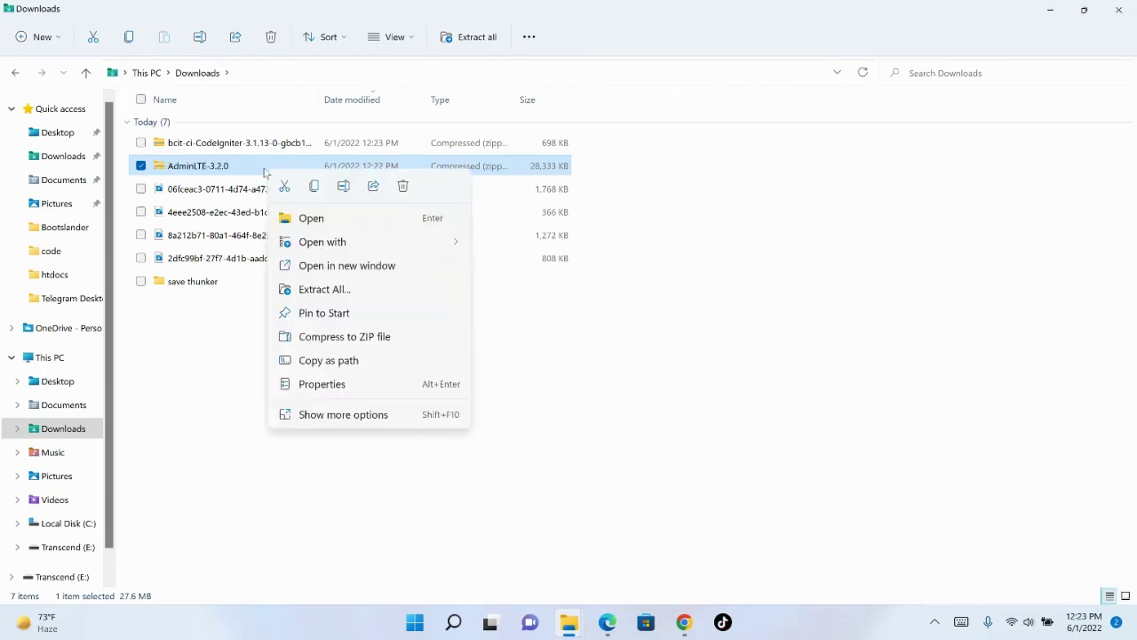
pyautogui.click(324, 289)
pyautogui.click(698, 463)
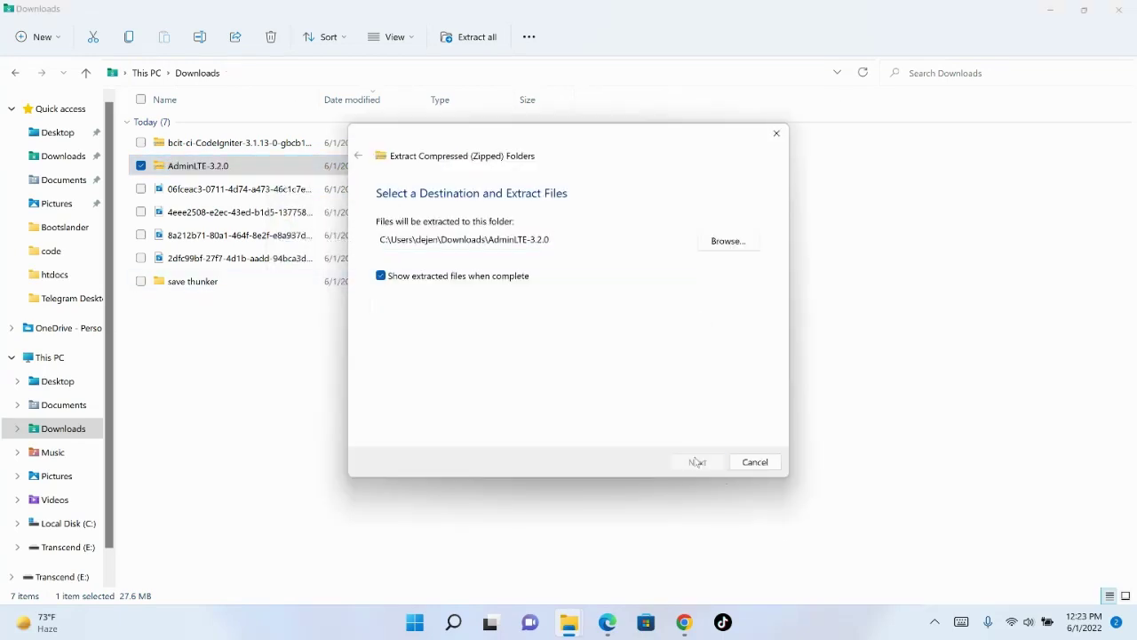
# - Extract the bcit-ci-CodeIgniter-3.1.13 archive in the Downloads folder with the default destination
pyautogui.click(240, 145)
pyautogui.rightClick(241, 146)
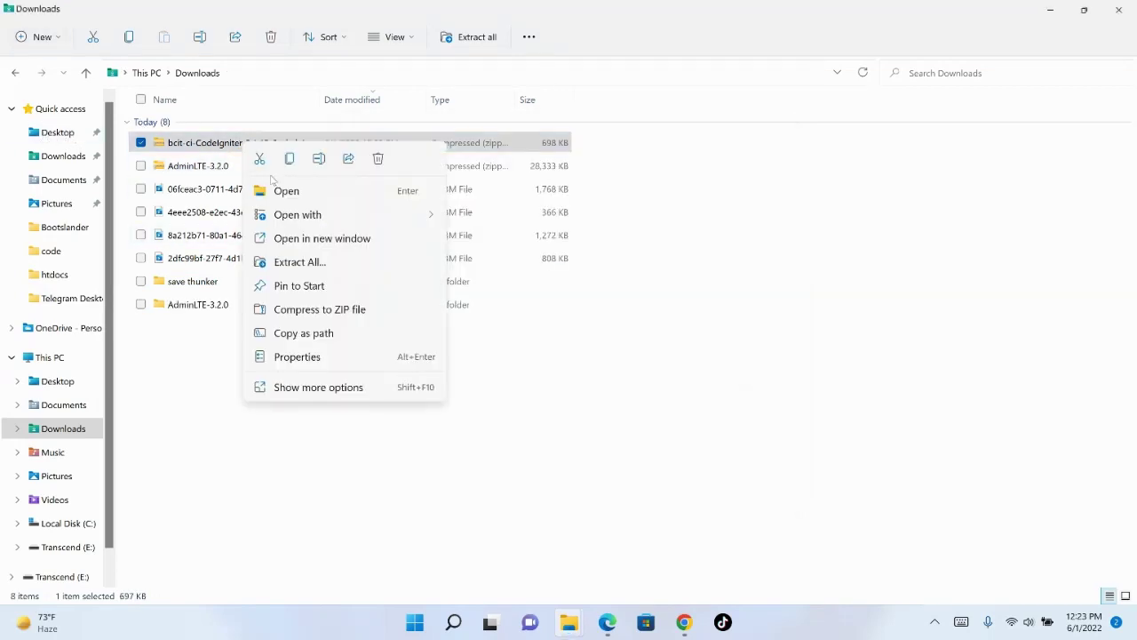
pyautogui.click(192, 148)
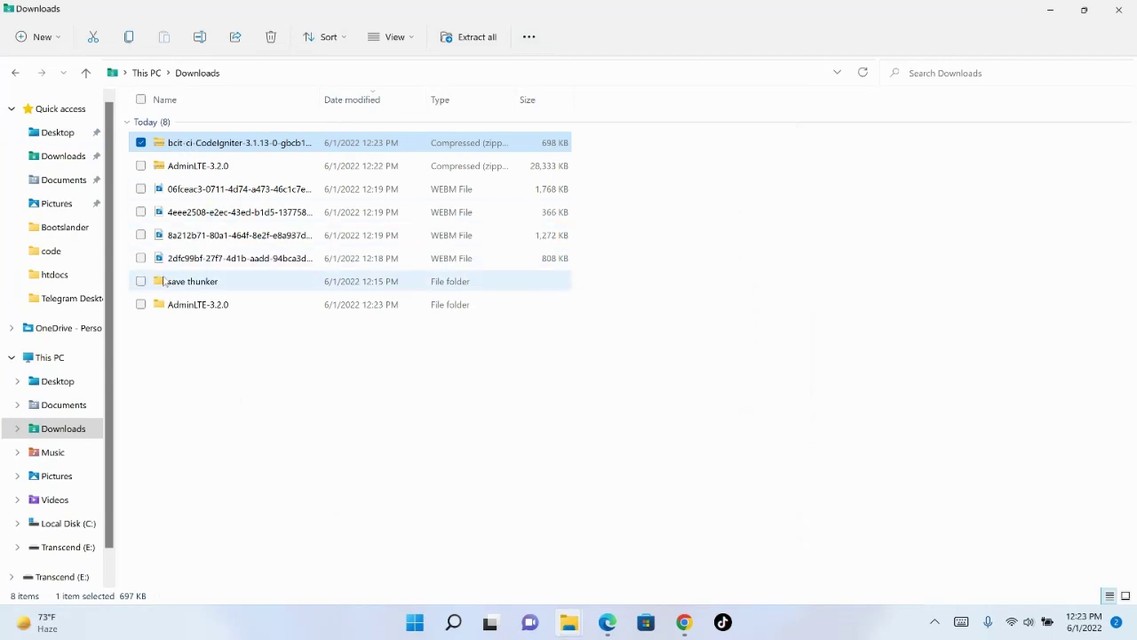
pyautogui.rightClick(246, 140)
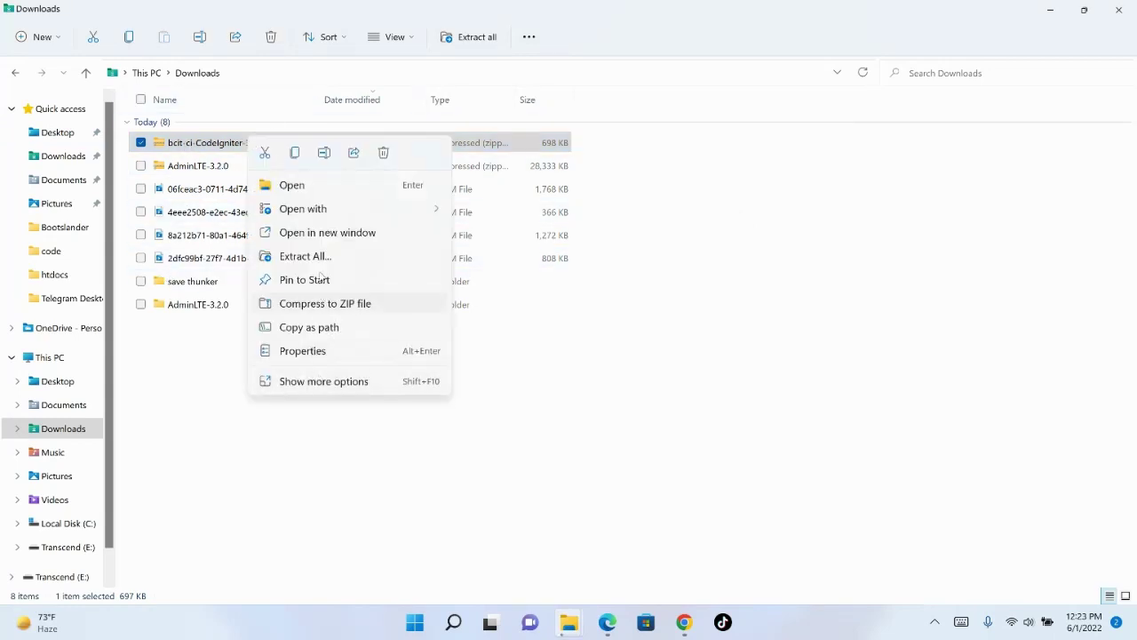
pyautogui.click(305, 256)
pyautogui.click(697, 466)
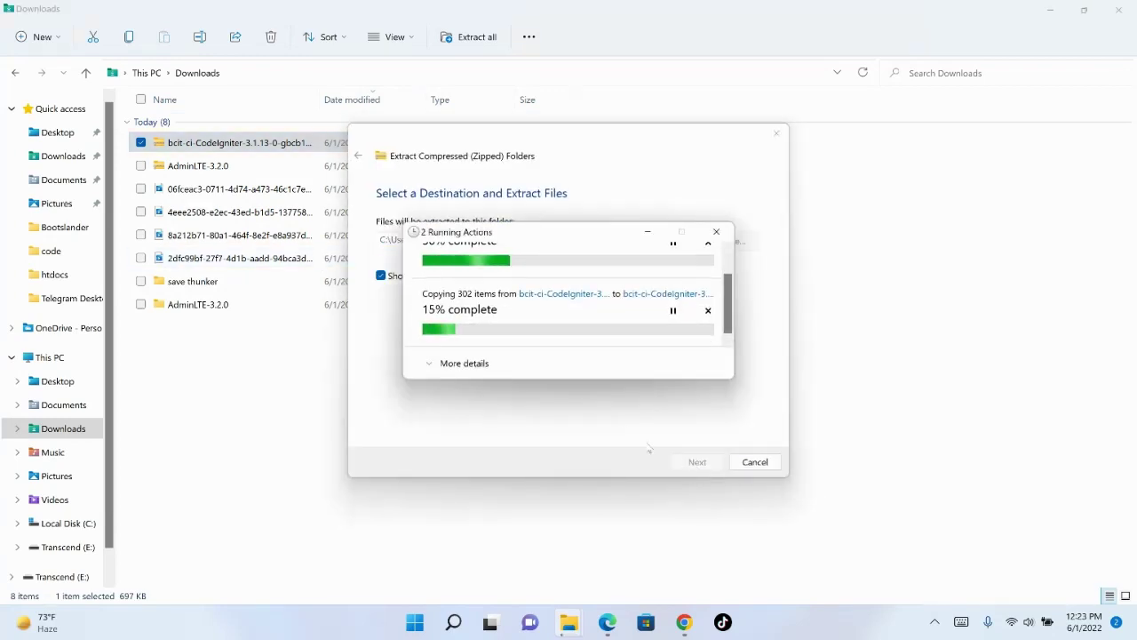
pyautogui.scroll(1, 484, 272)
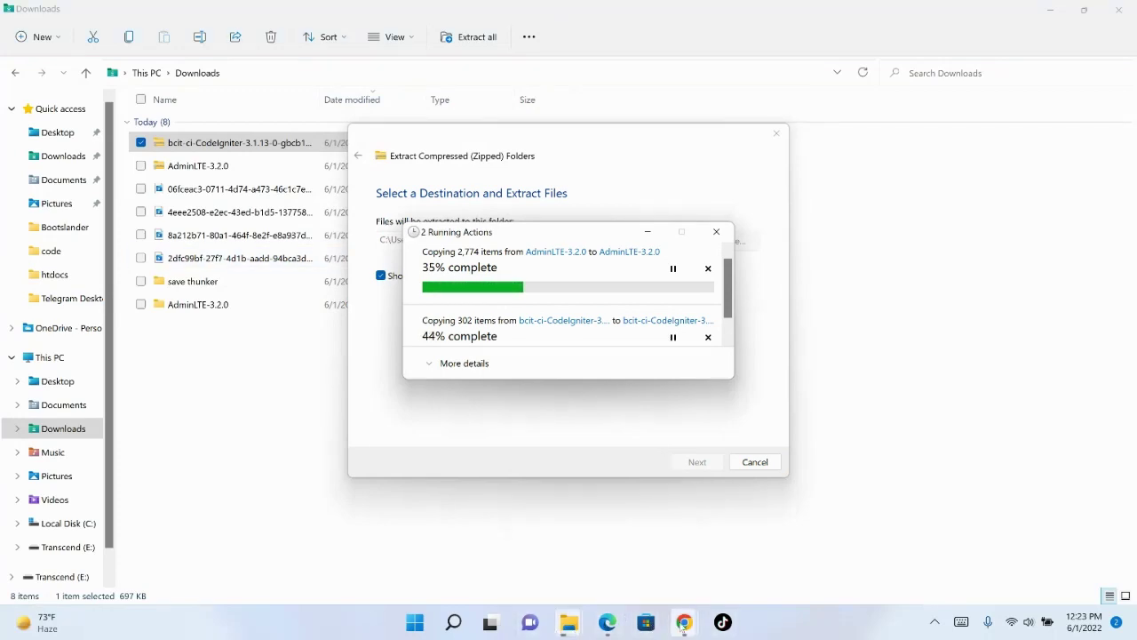
pyautogui.moveTo(685, 625)
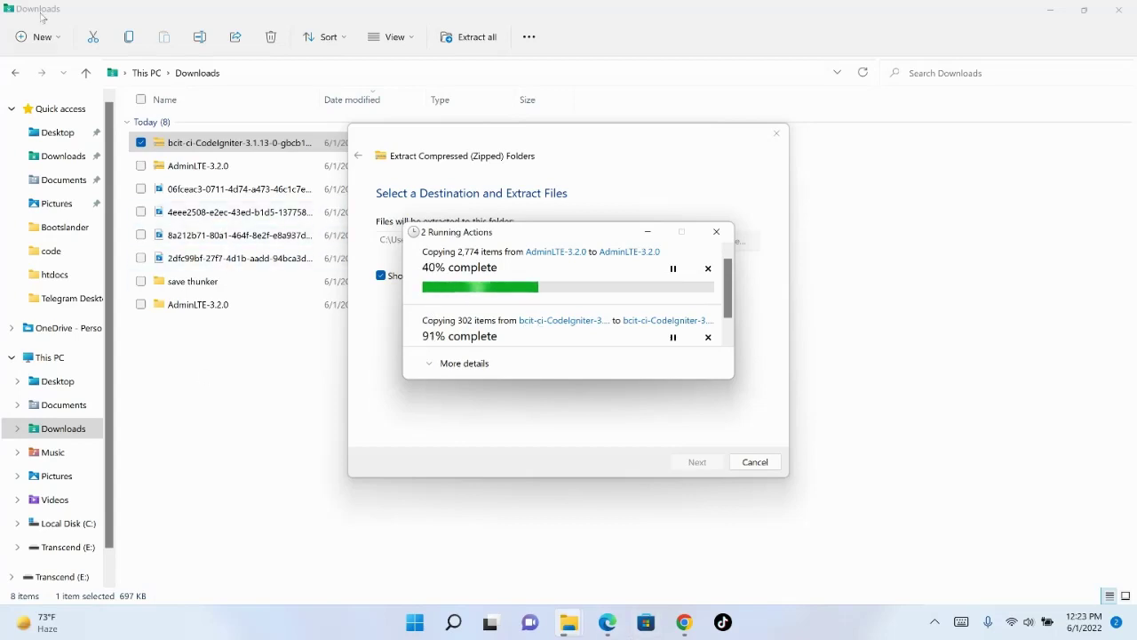
# - Open the extracted CodeIgniter 3.1.13 folder and its inner bcit-ci-CodeIgniter-bcb17eb folder
pyautogui.click(185, 307)
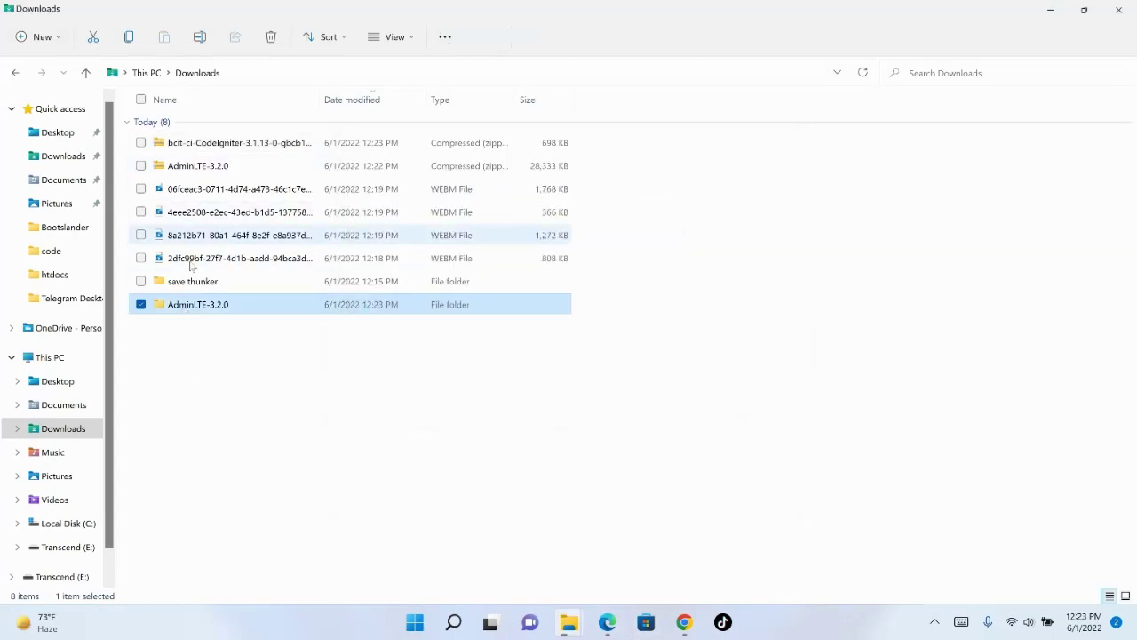
pyautogui.doubleClick(214, 145)
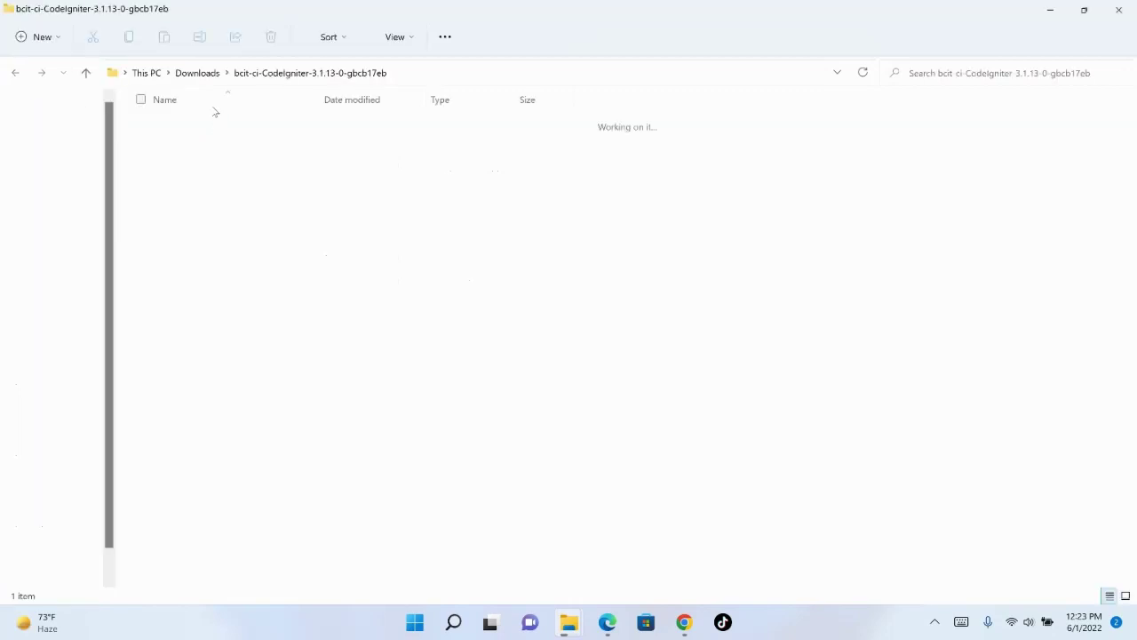
pyautogui.doubleClick(233, 135)
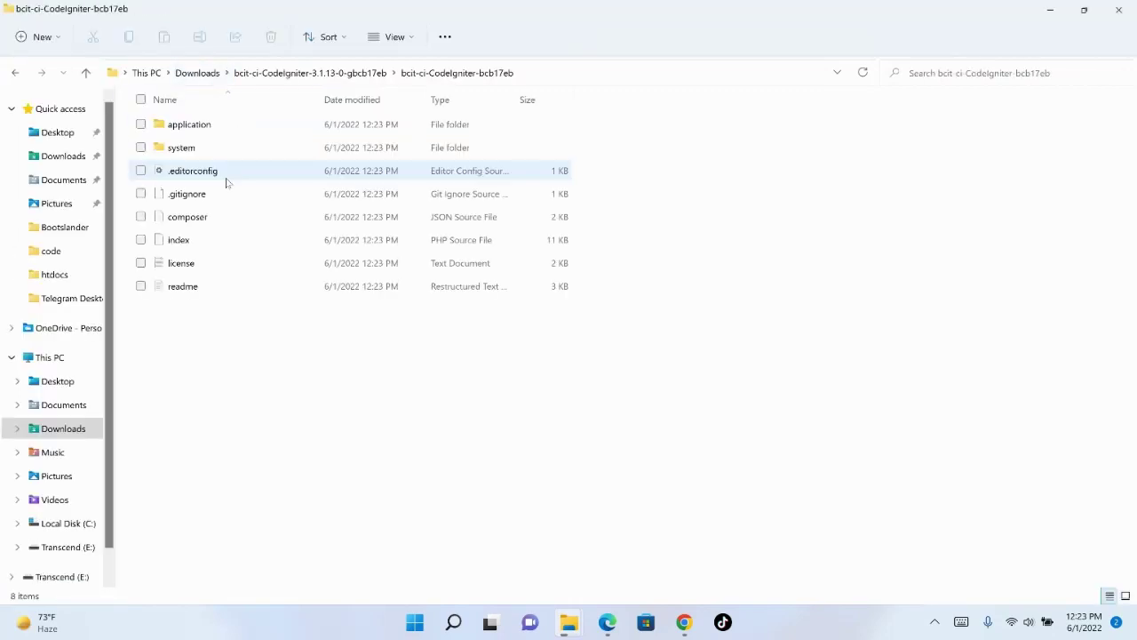
pyautogui.rightClick(225, 362)
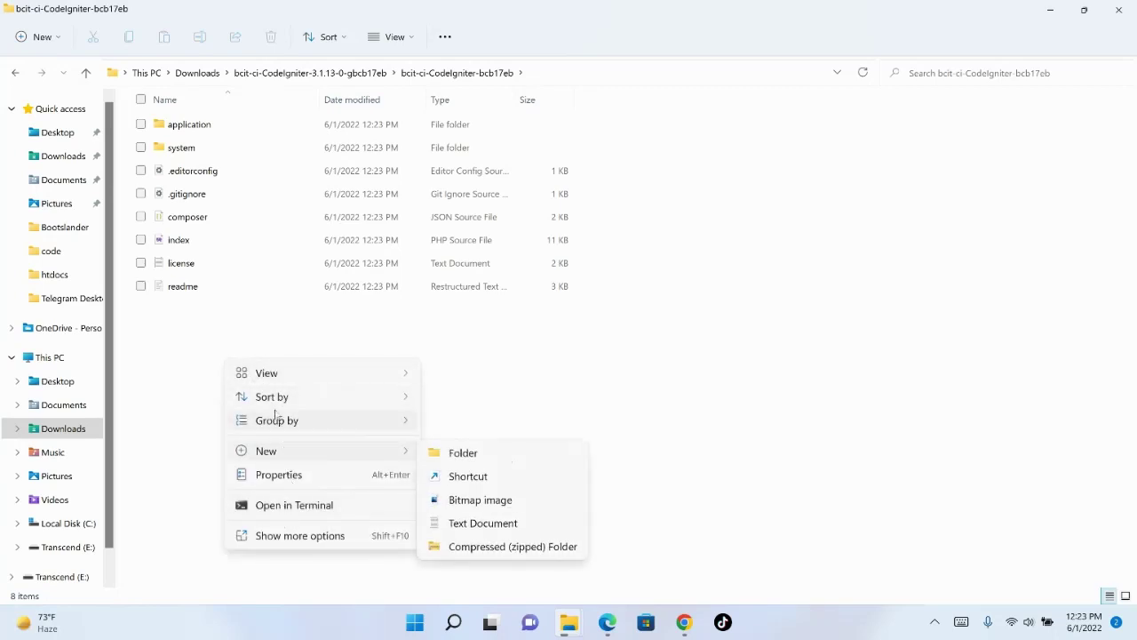
pyautogui.click(294, 535)
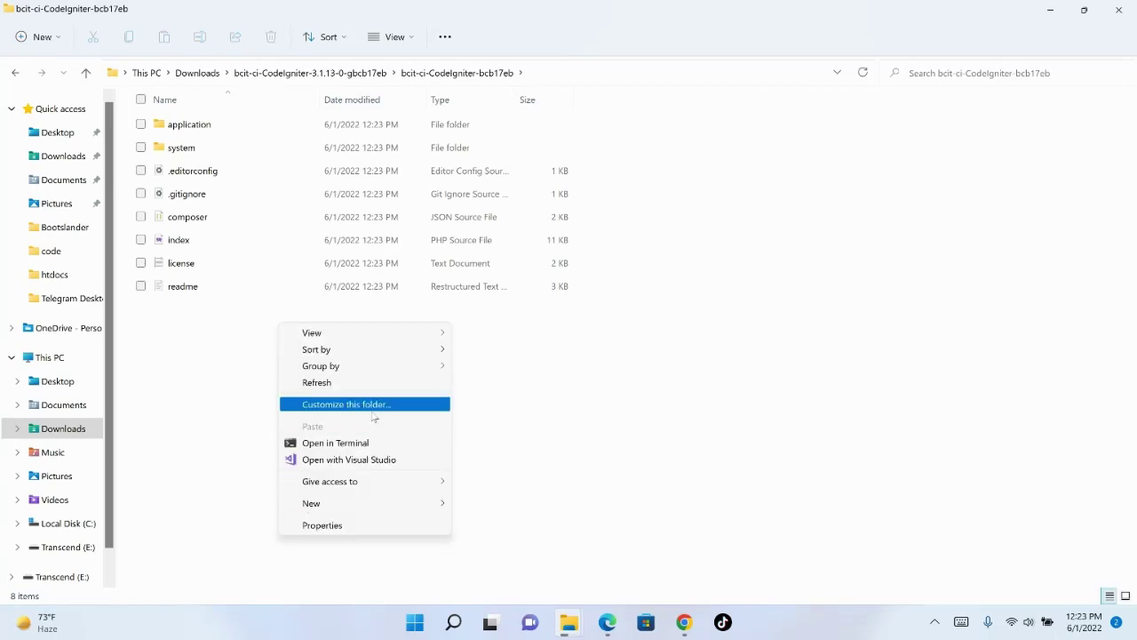
pyautogui.click(607, 413)
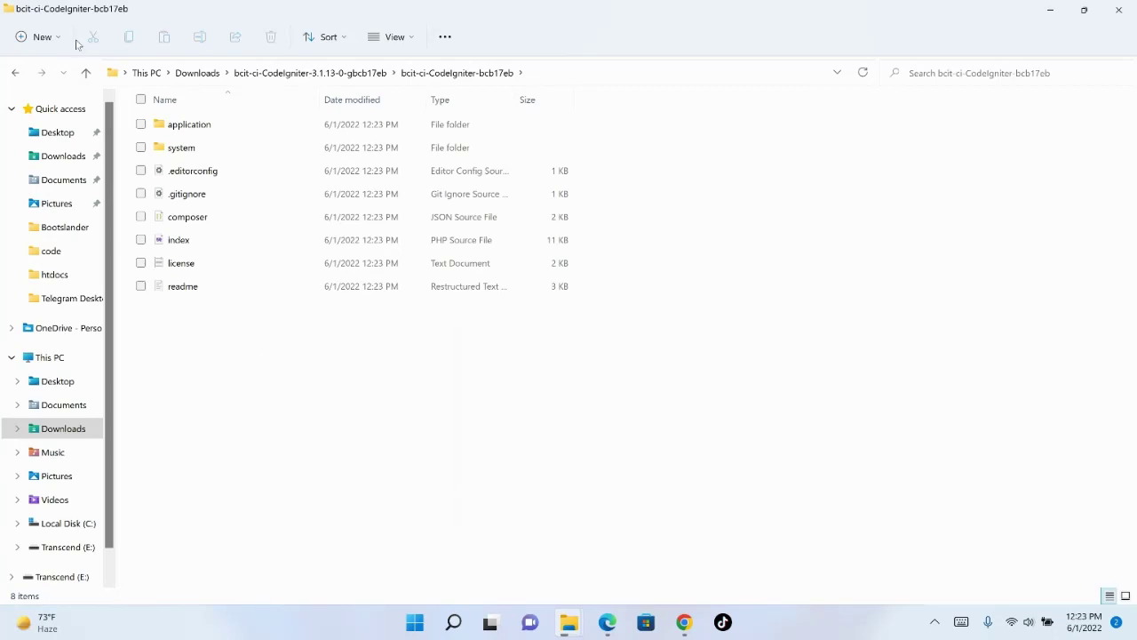
# - Copy all files and folders of the extracted CodeIgniter framework
pyautogui.click(141, 100)
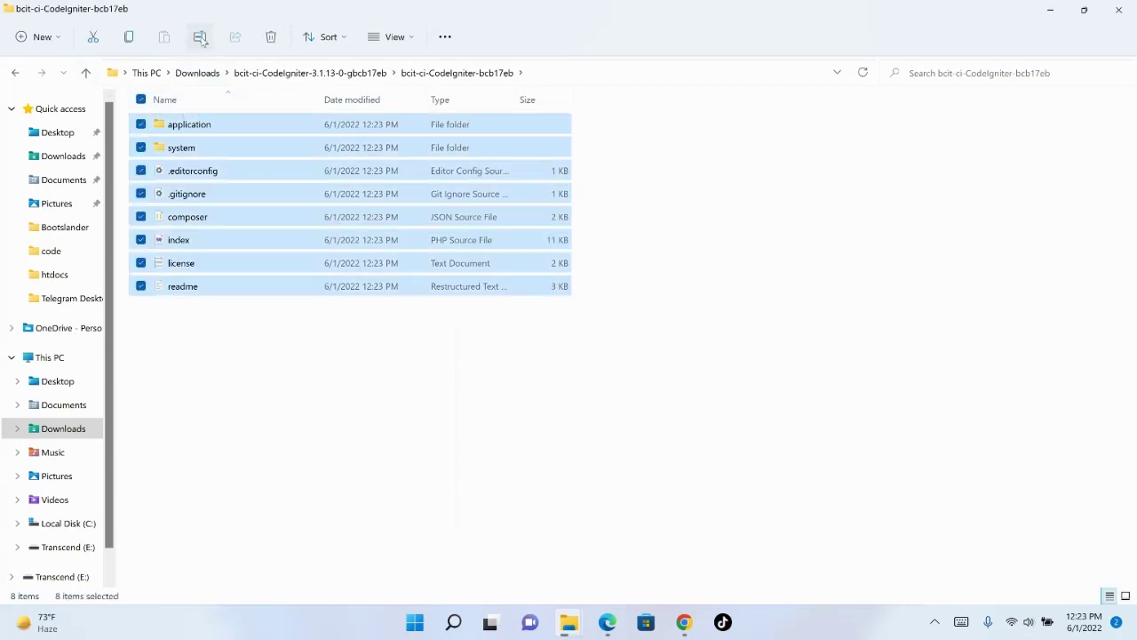
pyautogui.click(129, 37)
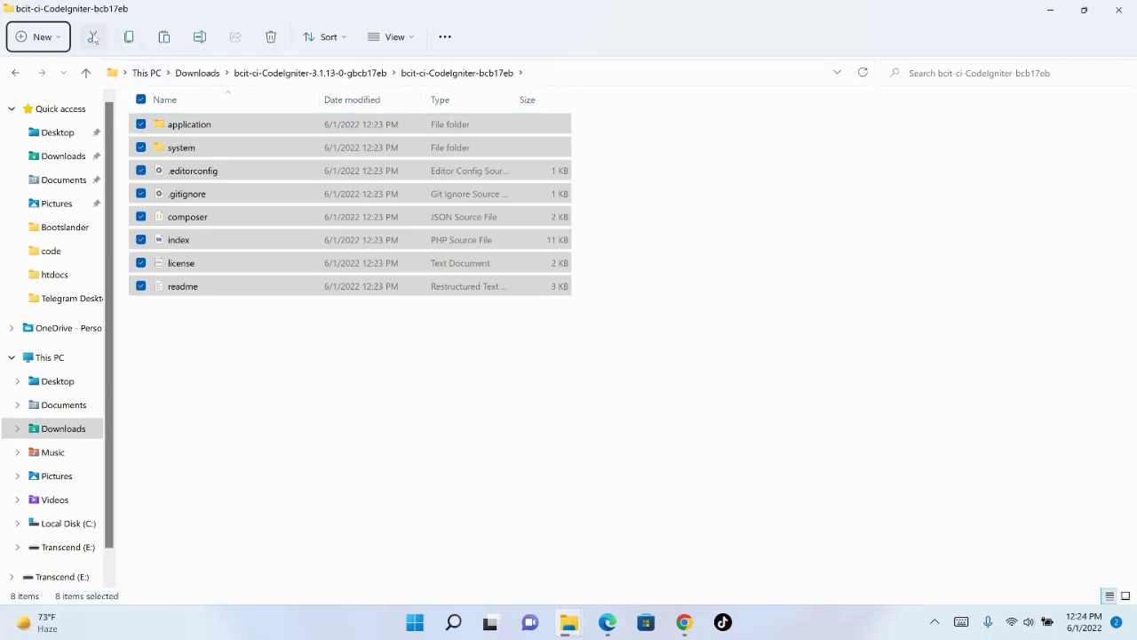
pyautogui.click(141, 100)
pyautogui.click(140, 100)
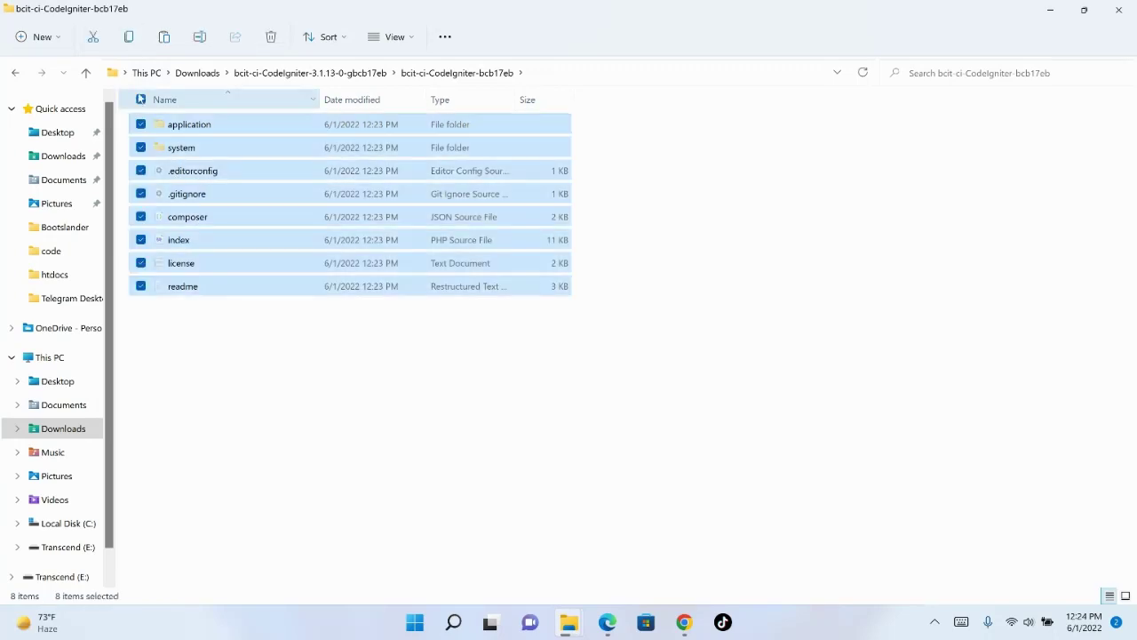
pyautogui.click(128, 36)
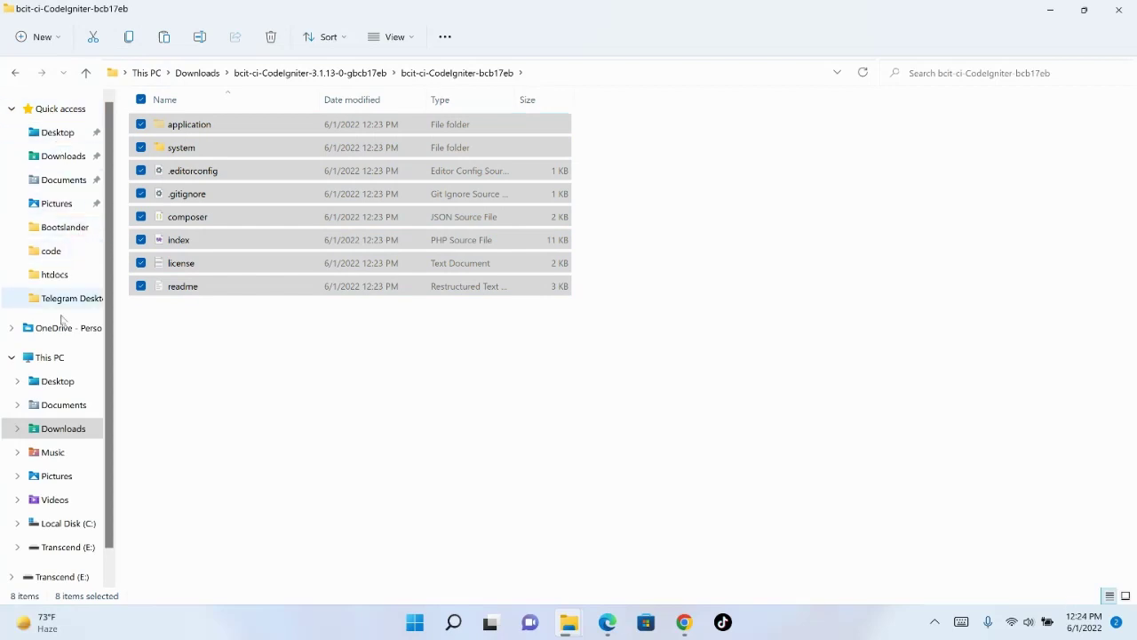
# - Go to the xampp\htdocs folder on Local Disk (C:)
pyautogui.click(64, 524)
pyautogui.doubleClick(178, 336)
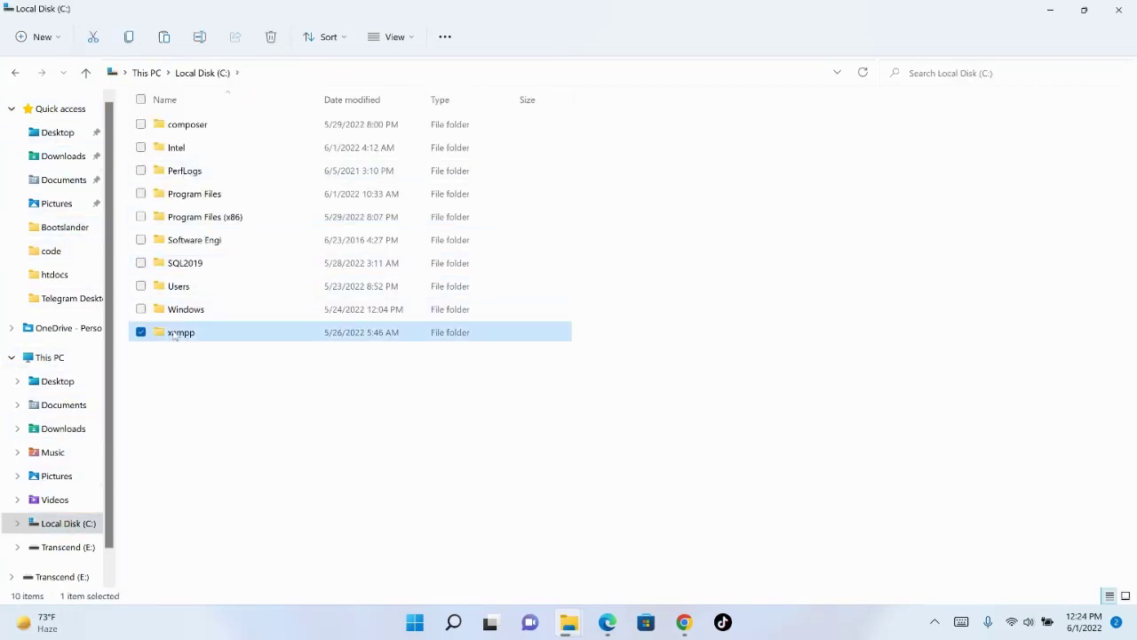
pyautogui.doubleClick(184, 247)
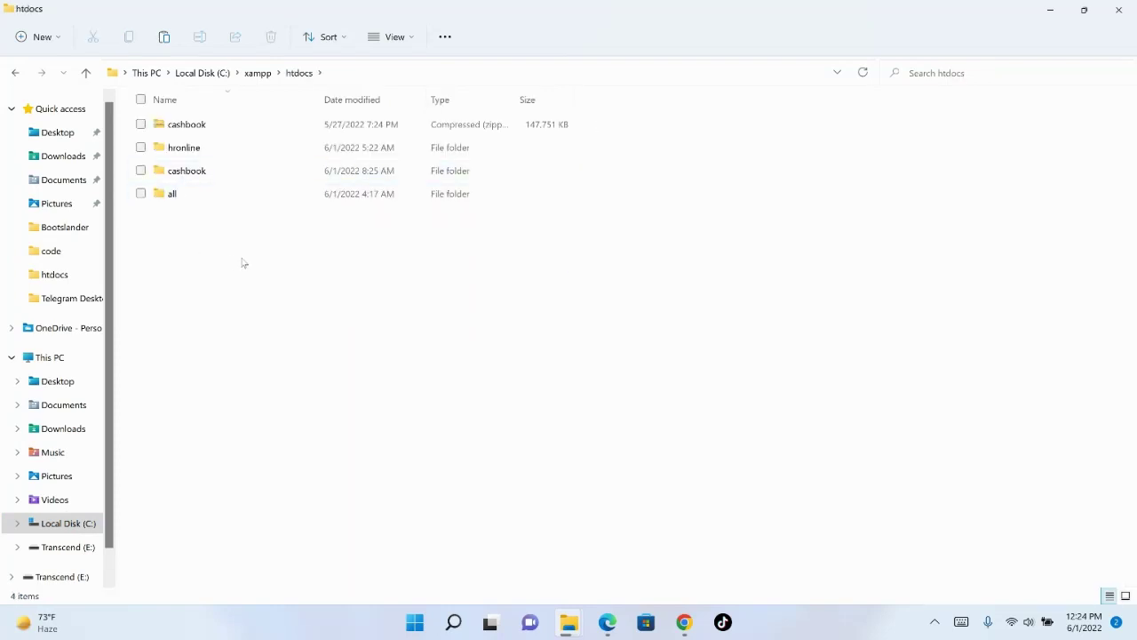
# - Create a new folder named CIAdmin in htdocs
pyautogui.rightClick(244, 260)
pyautogui.moveTo(308, 391)
pyautogui.click(477, 388)
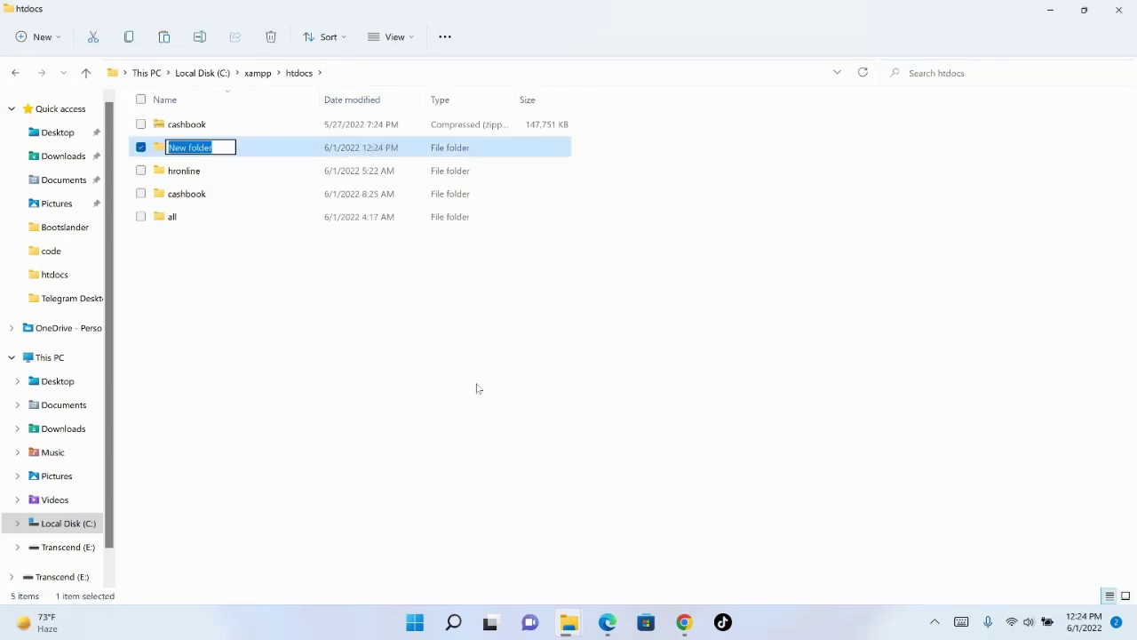
pyautogui.write('admin')
pyautogui.press('BackSpace')
pyautogui.press('BackSpace')
pyautogui.press('BackSpace')
pyautogui.press('BackSpace')
pyautogui.press('BackSpace')
pyautogui.write('c')
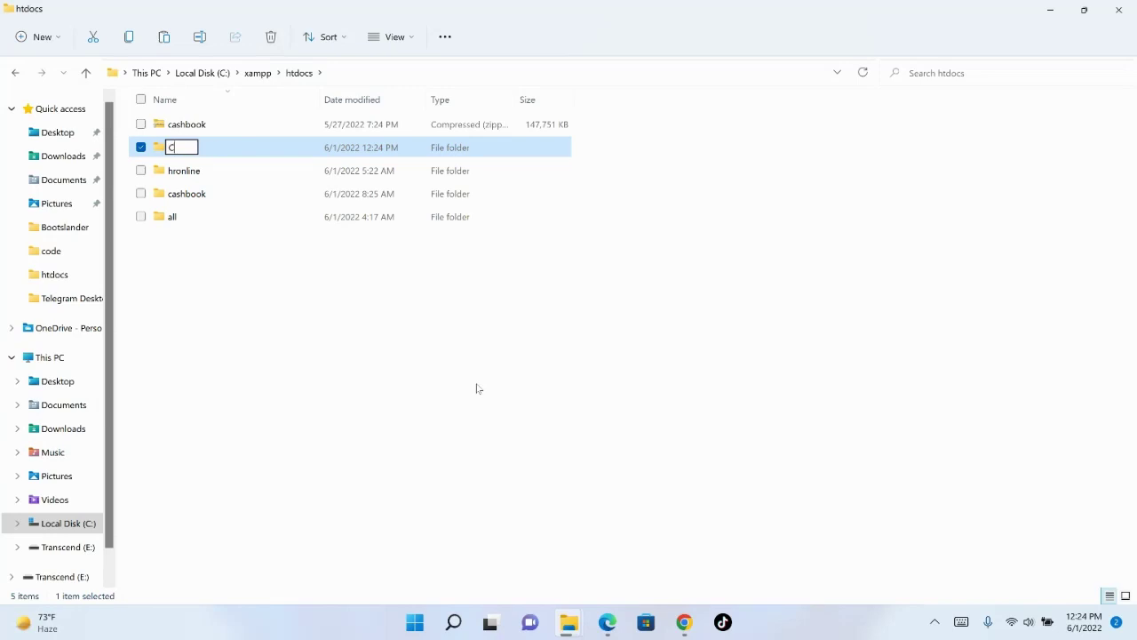
pyautogui.write('IAdmin')
pyautogui.press('Return')
# - Open the CIAdmin folder and paste the copied CodeIgniter files into it
pyautogui.press('Return')
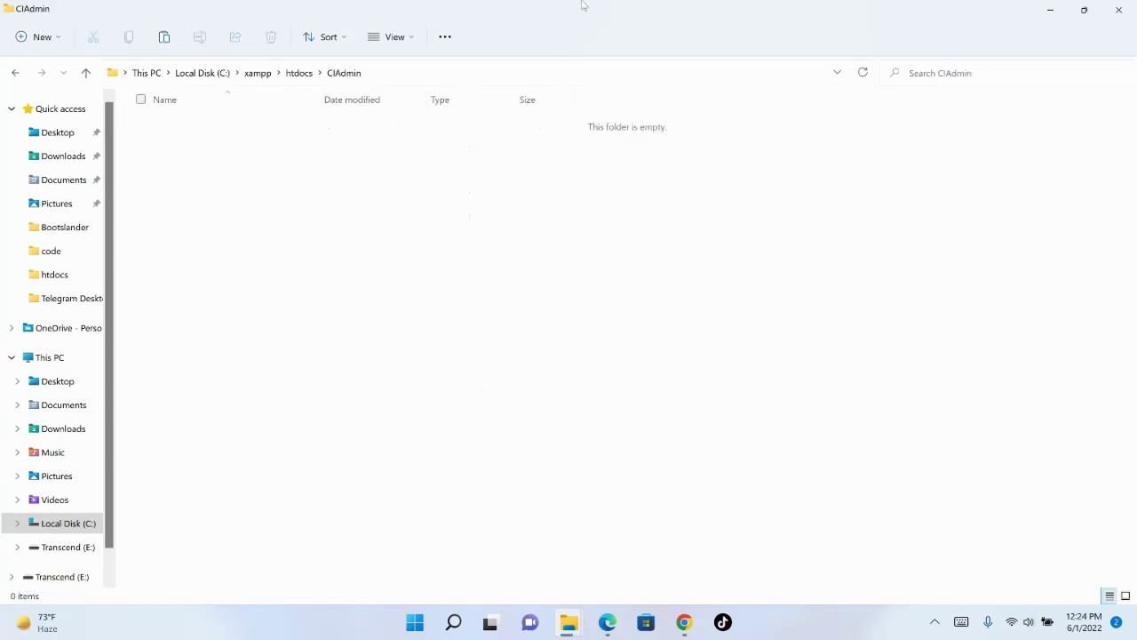
pyautogui.rightClick(409, 311)
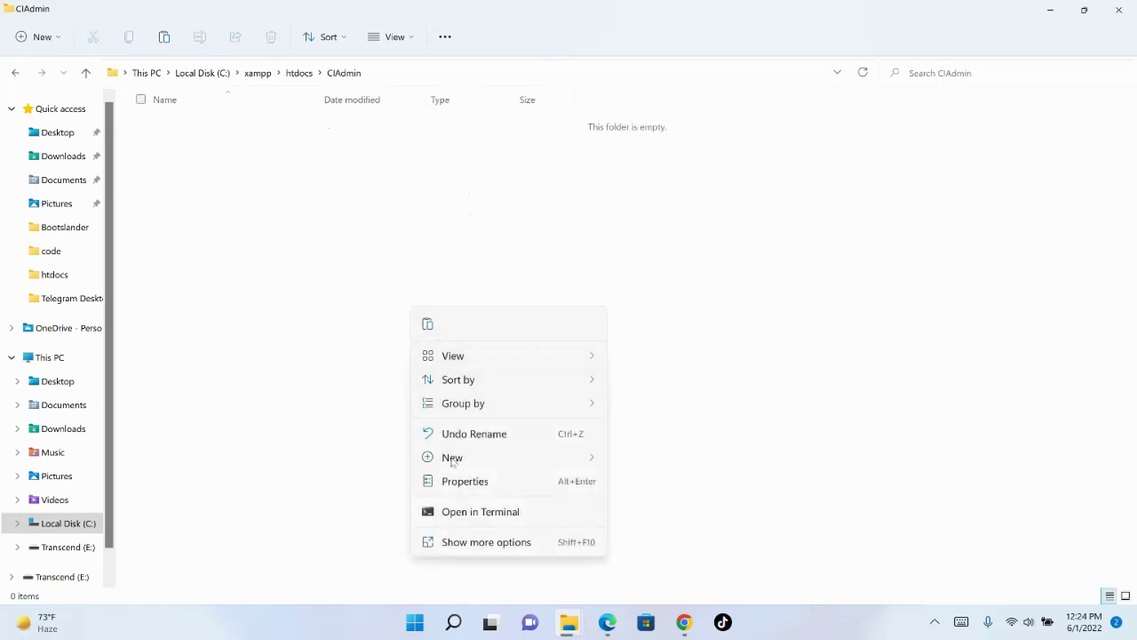
pyautogui.click(428, 325)
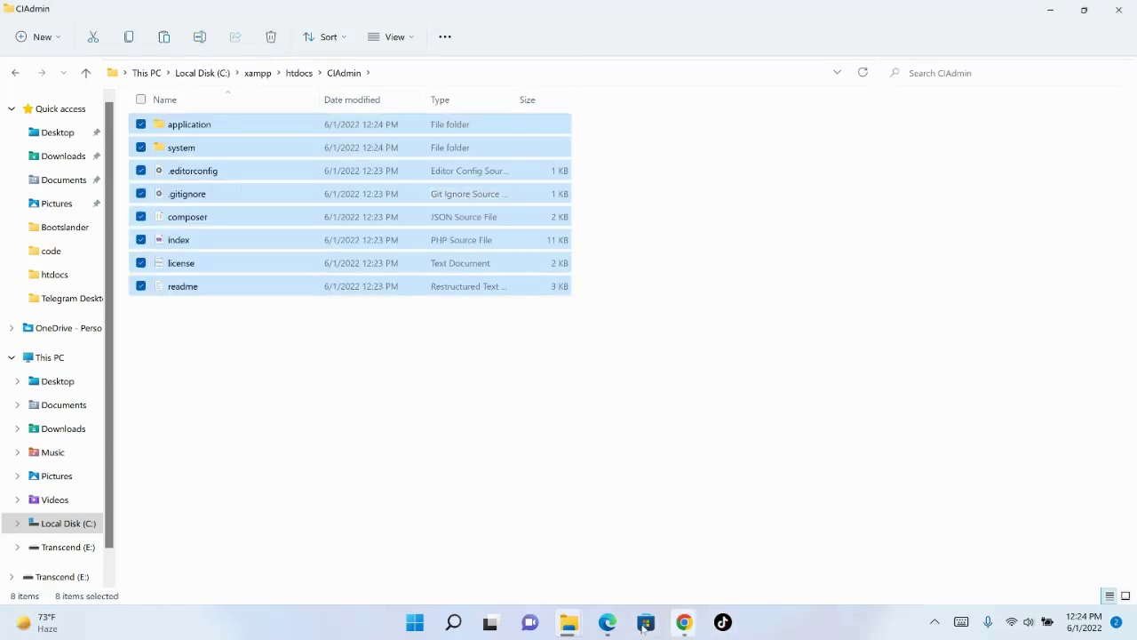
# - Switch to Chrome and load localhost/CIAdmin in place of the CodeIgniter download page
pyautogui.click(684, 622)
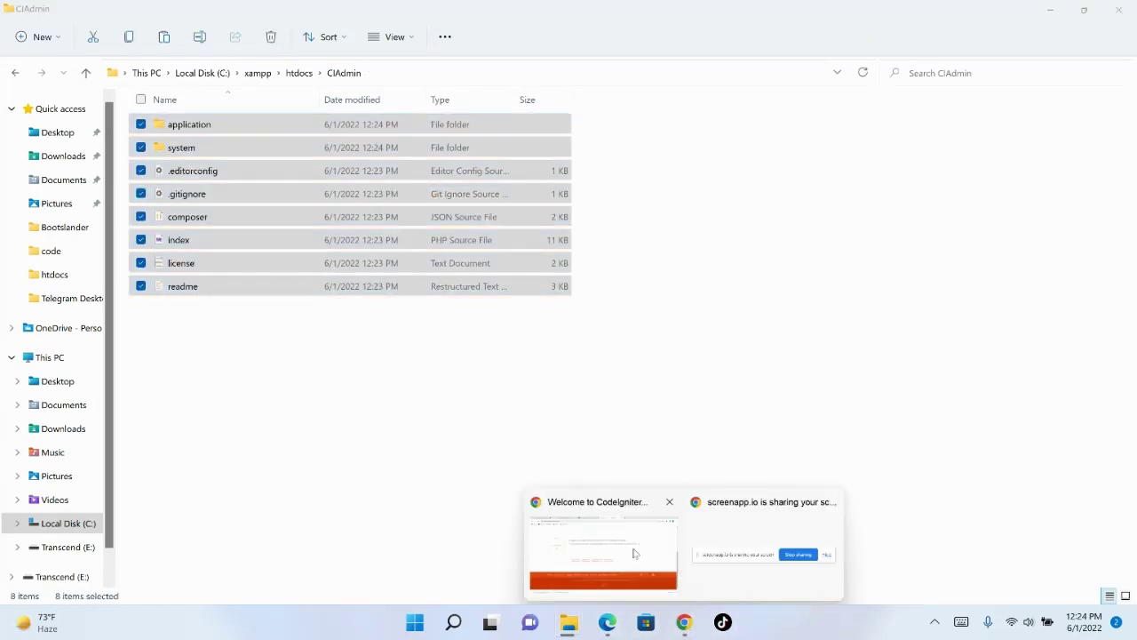
pyautogui.click(680, 571)
pyautogui.click(342, 38)
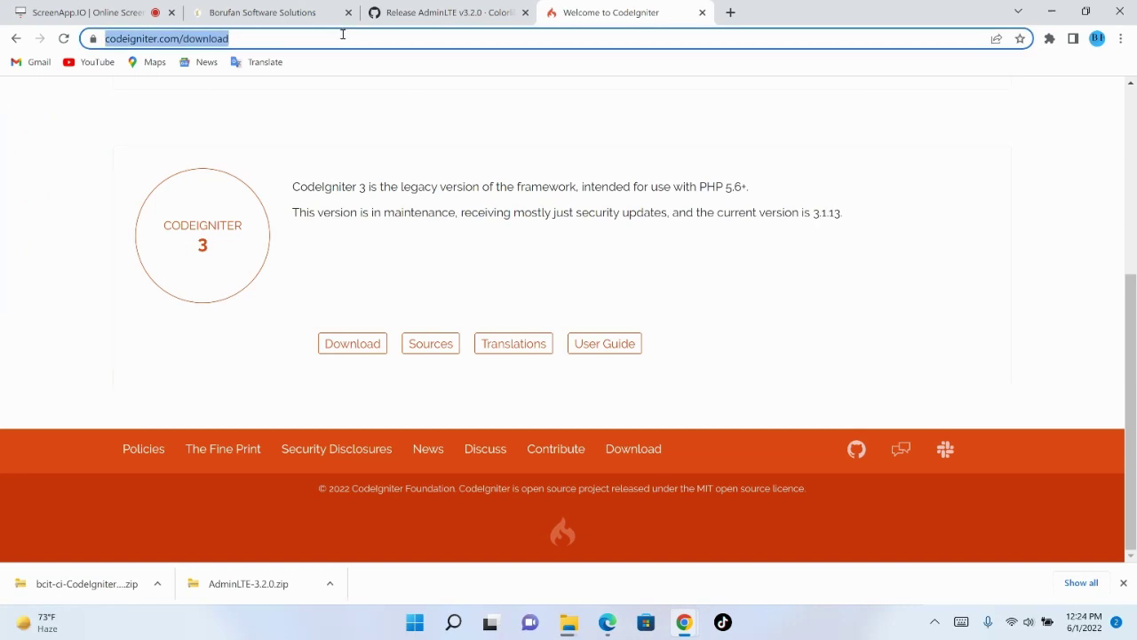
pyautogui.write('lo')
pyautogui.press('Right')
pyautogui.press('BackSpace')
pyautogui.press('BackSpace')
pyautogui.press('BackSpace')
pyautogui.press('BackSpace')
pyautogui.press('BackSpace')
pyautogui.press('BackSpace')
pyautogui.press('BackSpace')
pyautogui.press('BackSpace')
pyautogui.press('BackSpace')
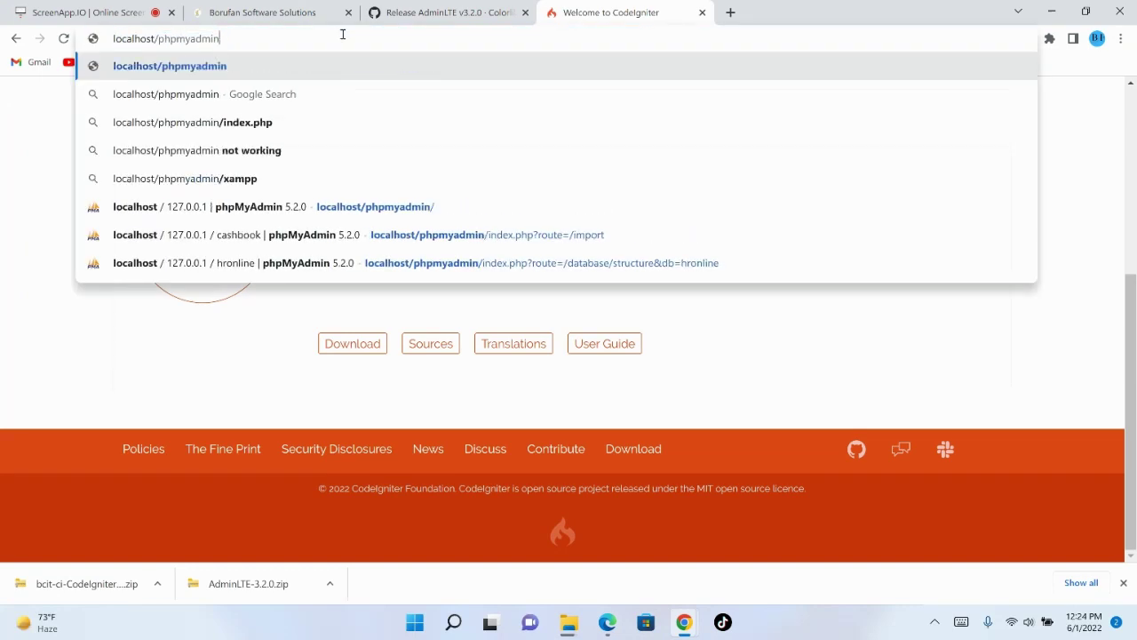
pyautogui.press('BackSpace')
pyautogui.press('BackSpace')
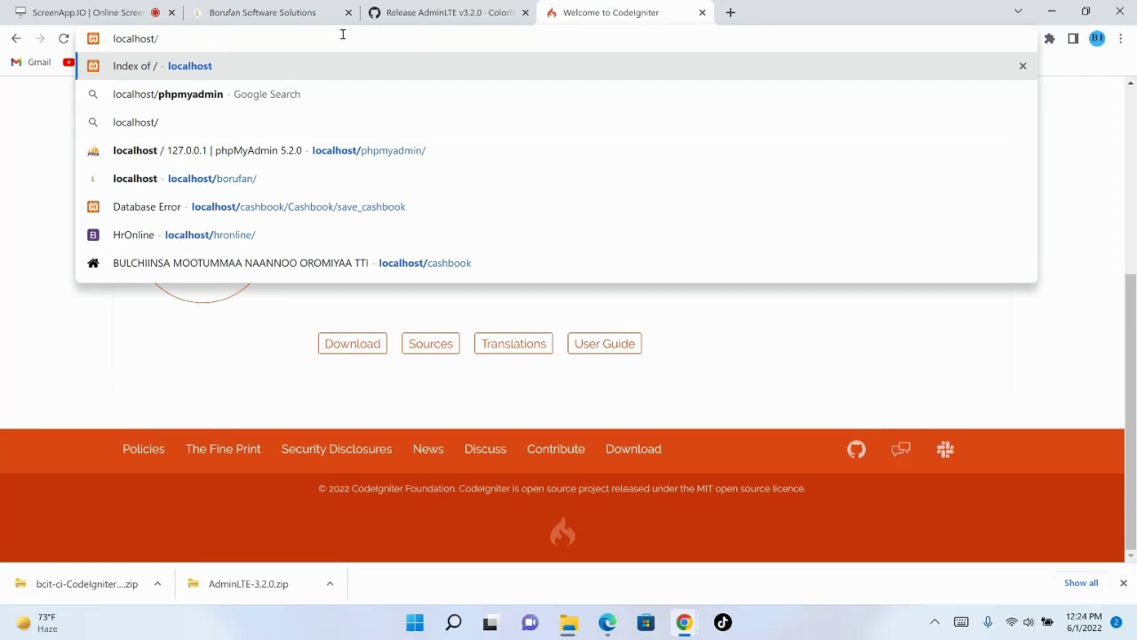
pyautogui.write('CIAdmin')
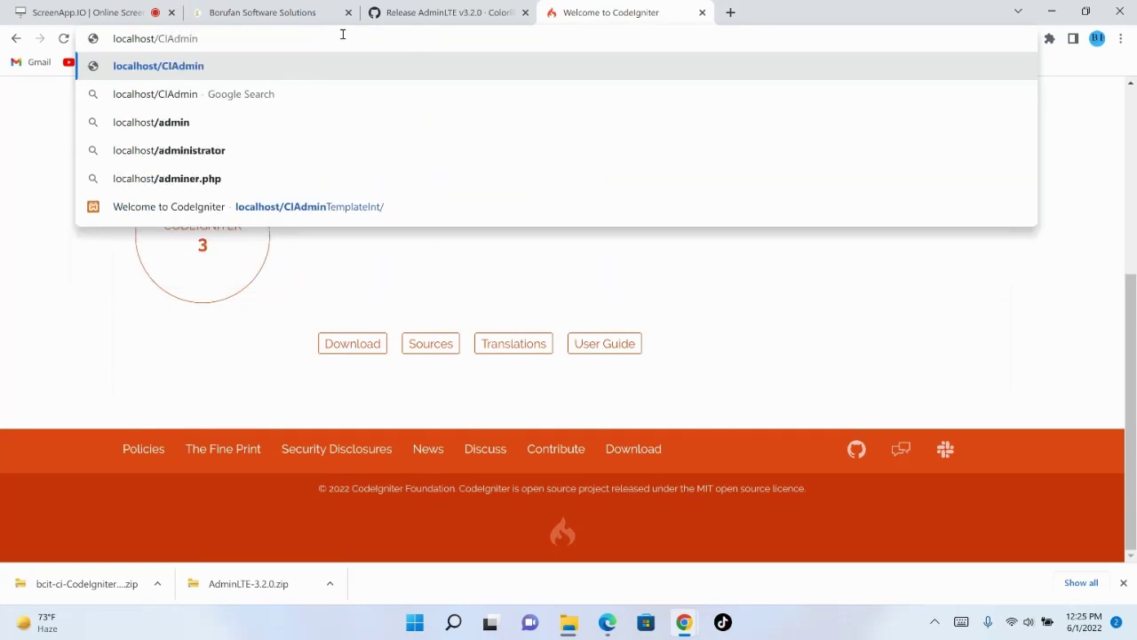
pyautogui.press('Return')
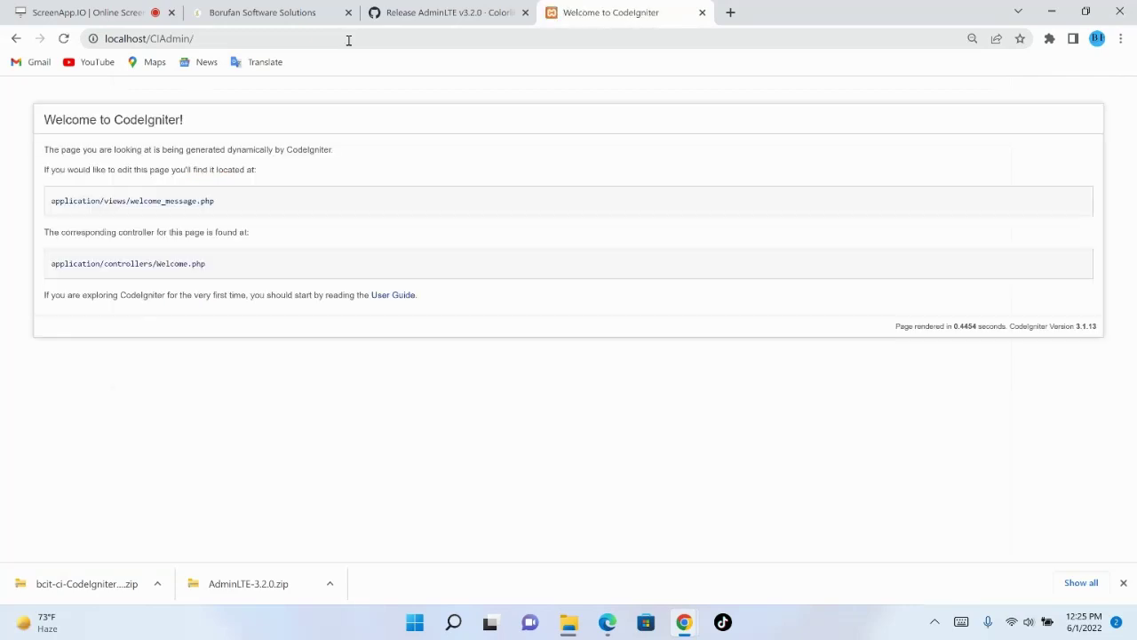
# - Switch to the CIAdmin folder in File Explorer and open a Command Prompt at that location
pyautogui.moveTo(575, 613)
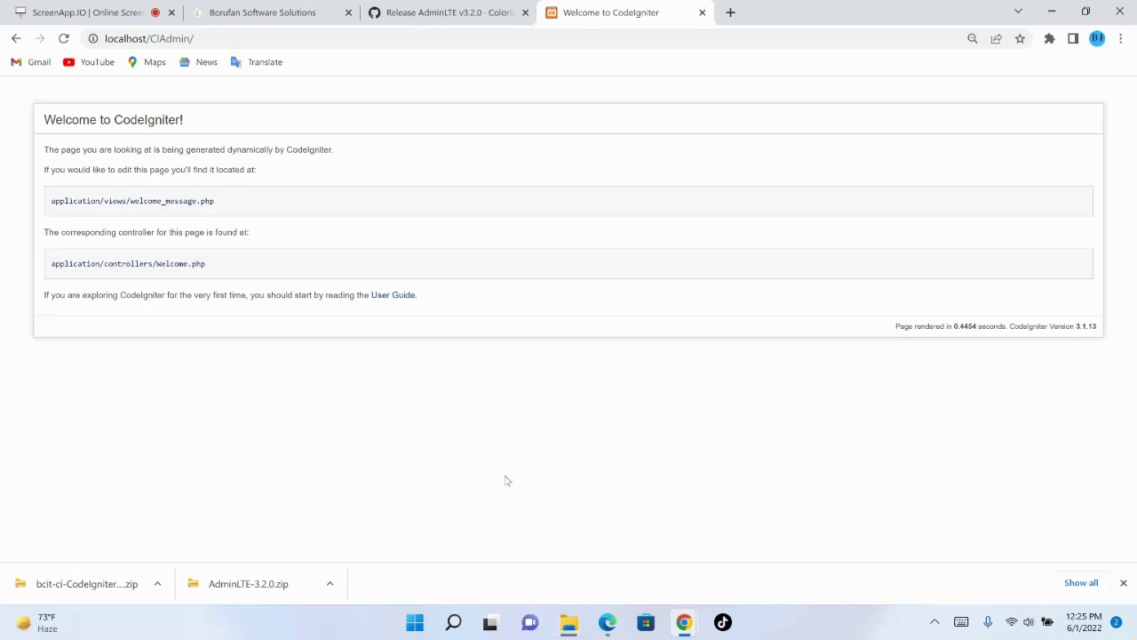
pyautogui.moveTo(433, 302); pyautogui.dragTo(7, 110)
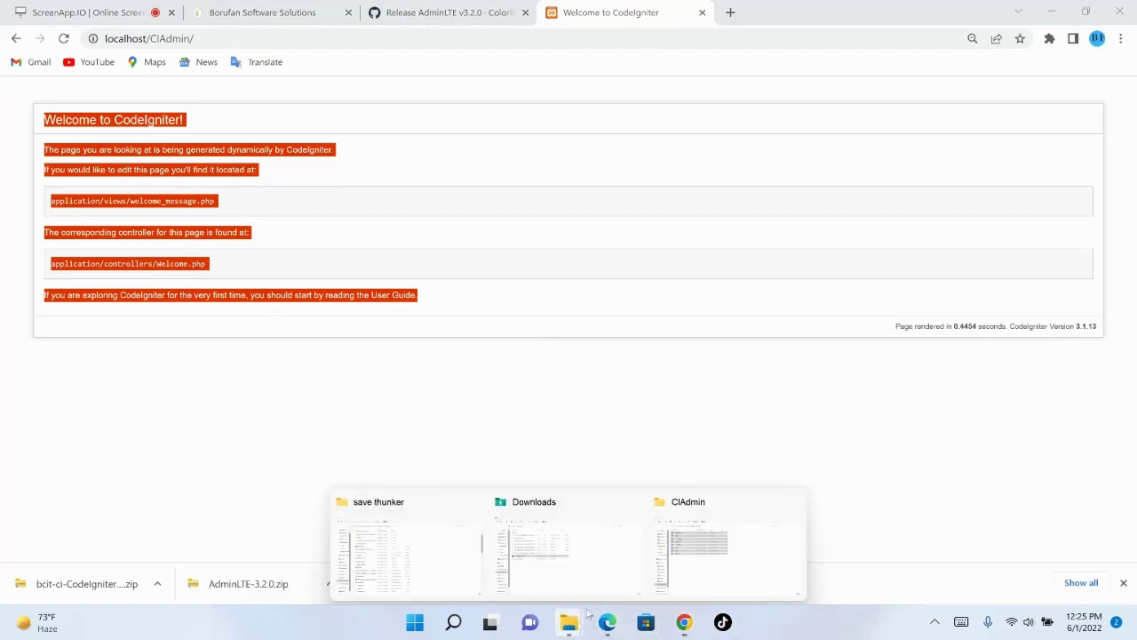
pyautogui.click(800, 538)
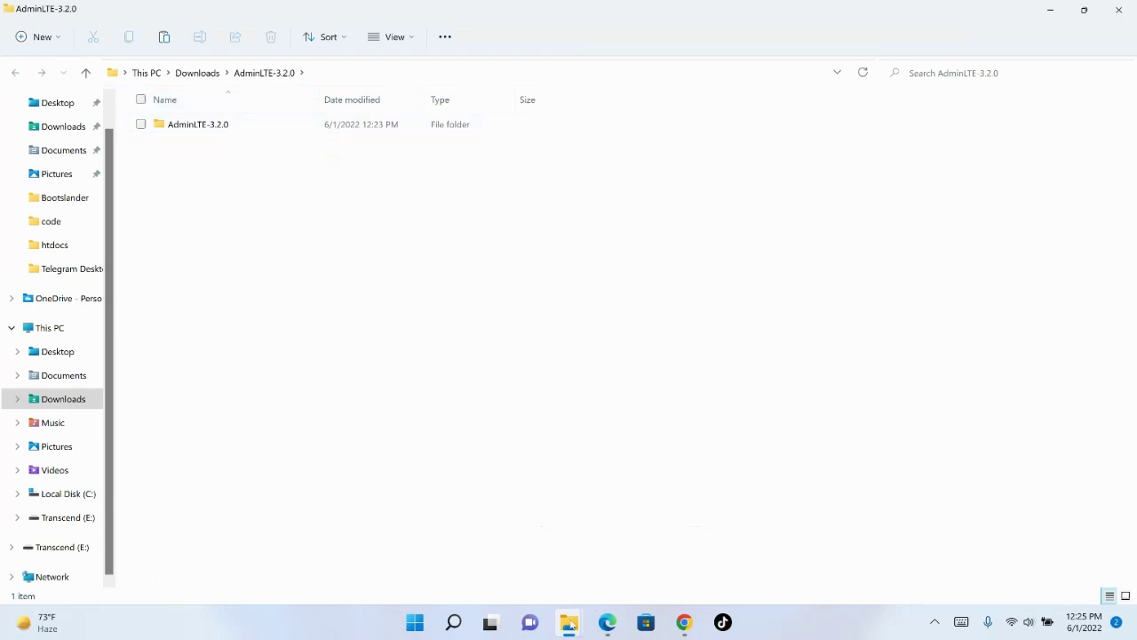
pyautogui.moveTo(569, 627)
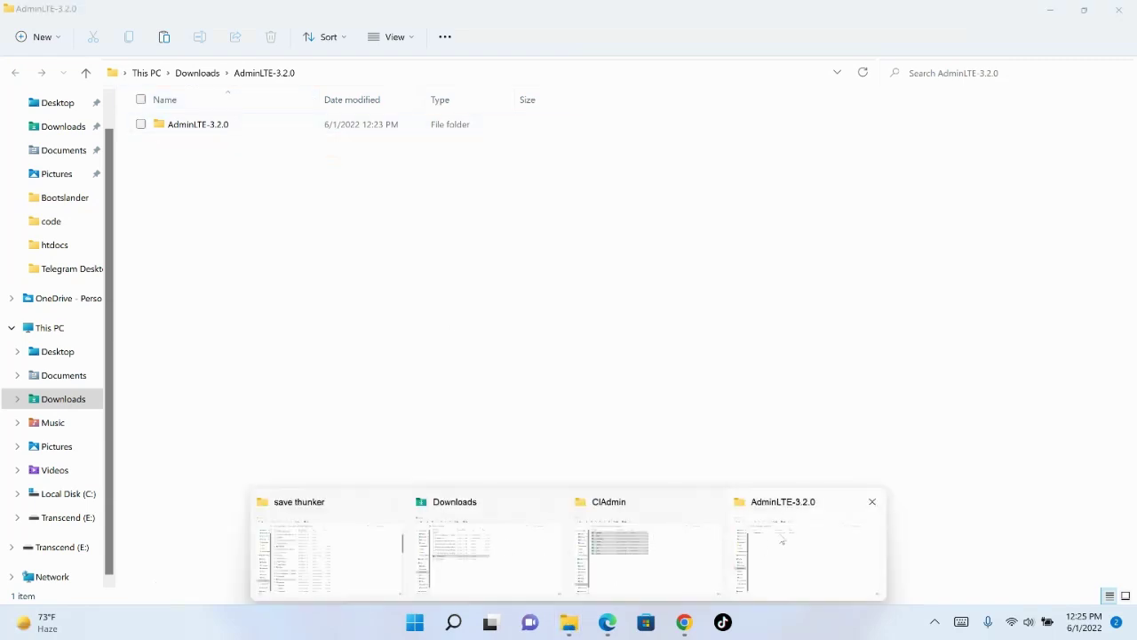
pyautogui.click(617, 569)
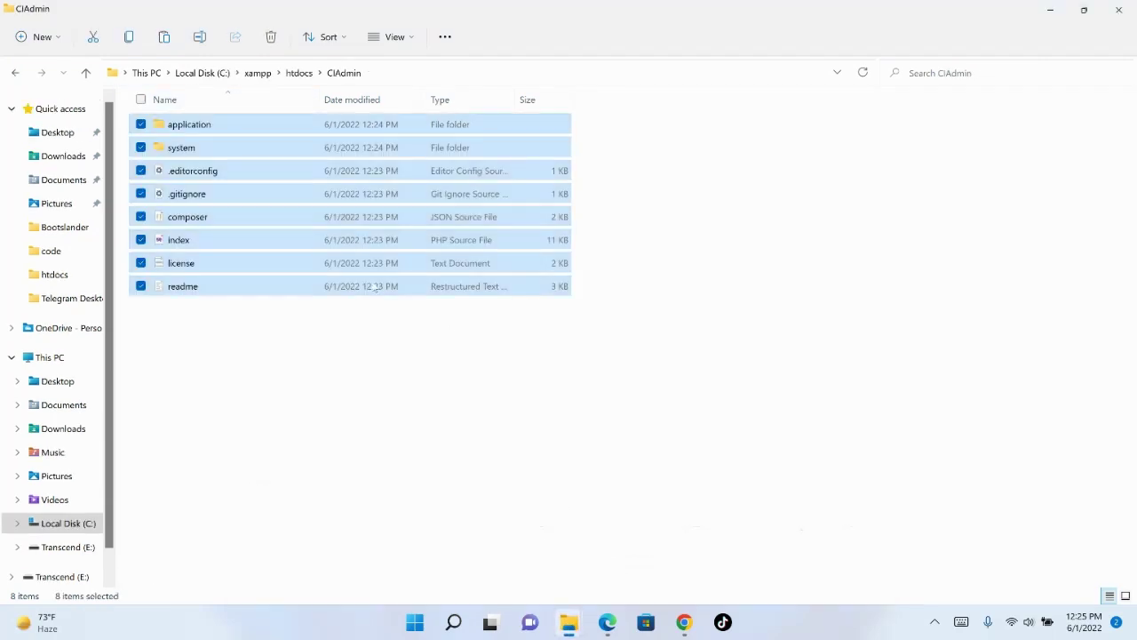
pyautogui.click(439, 346)
pyautogui.rightClick(440, 345)
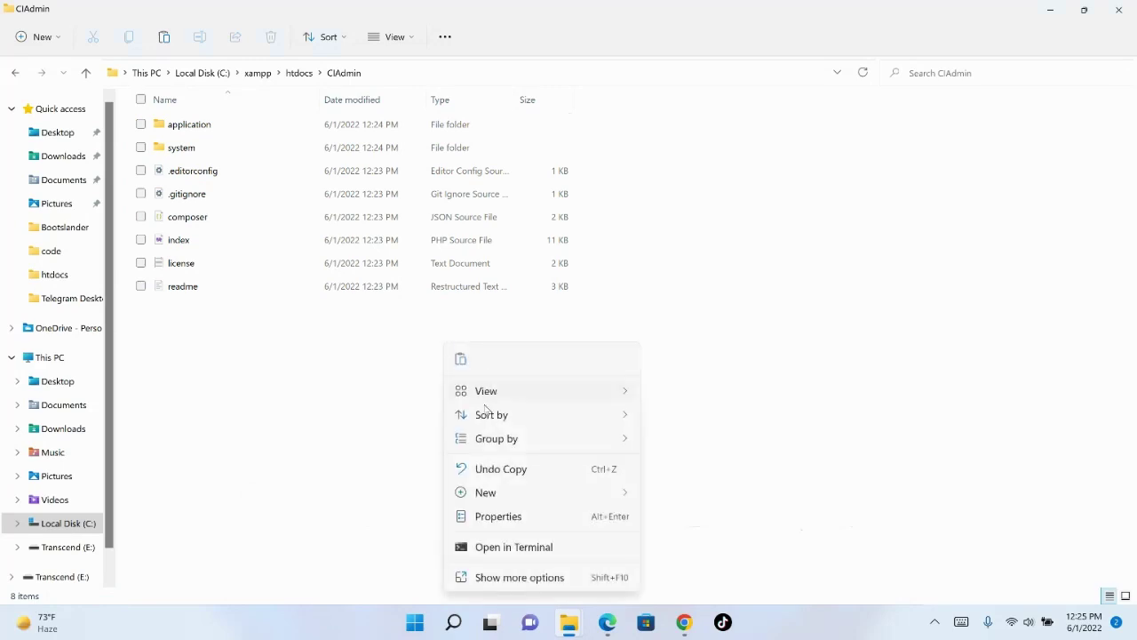
pyautogui.click(374, 74)
pyautogui.click(373, 73)
pyautogui.write('cmd')
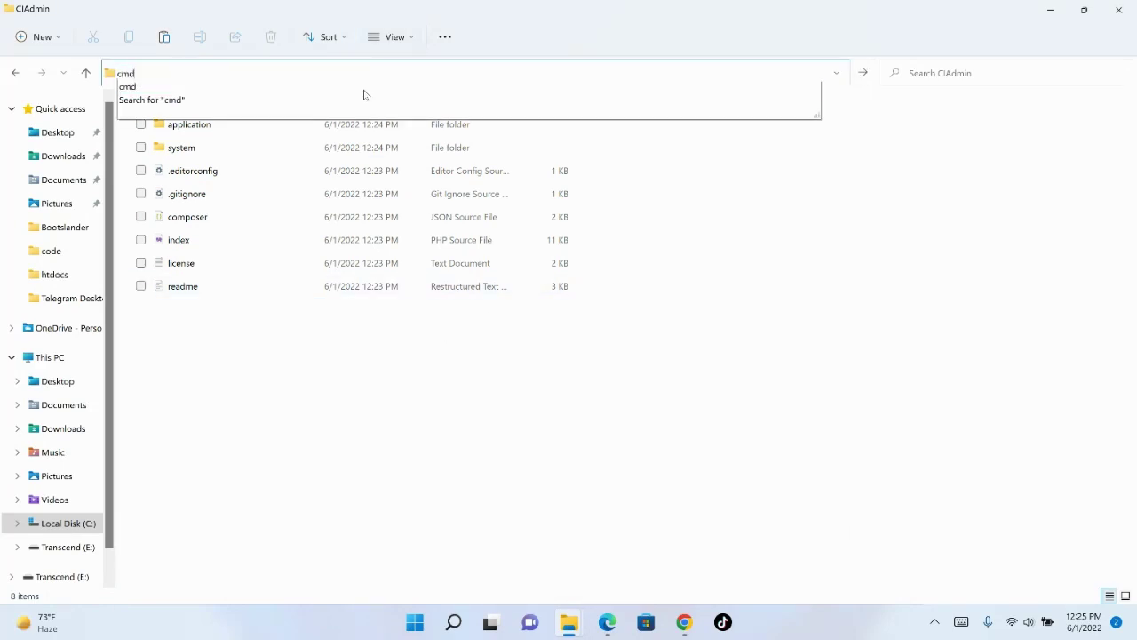
pyautogui.press('Return')
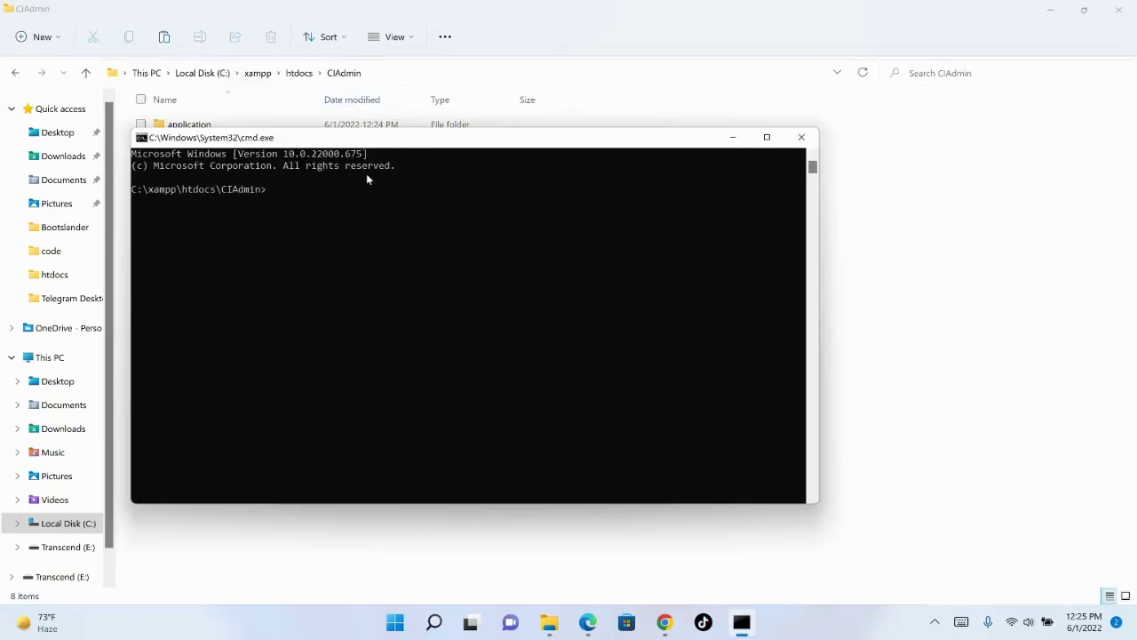
# - Open the CIAdmin project in Visual Studio Code by running "code ." in the Command Prompt
pyautogui.write('cd')
pyautogui.press('BackSpace')
pyautogui.write('ode .')
pyautogui.press('Return')
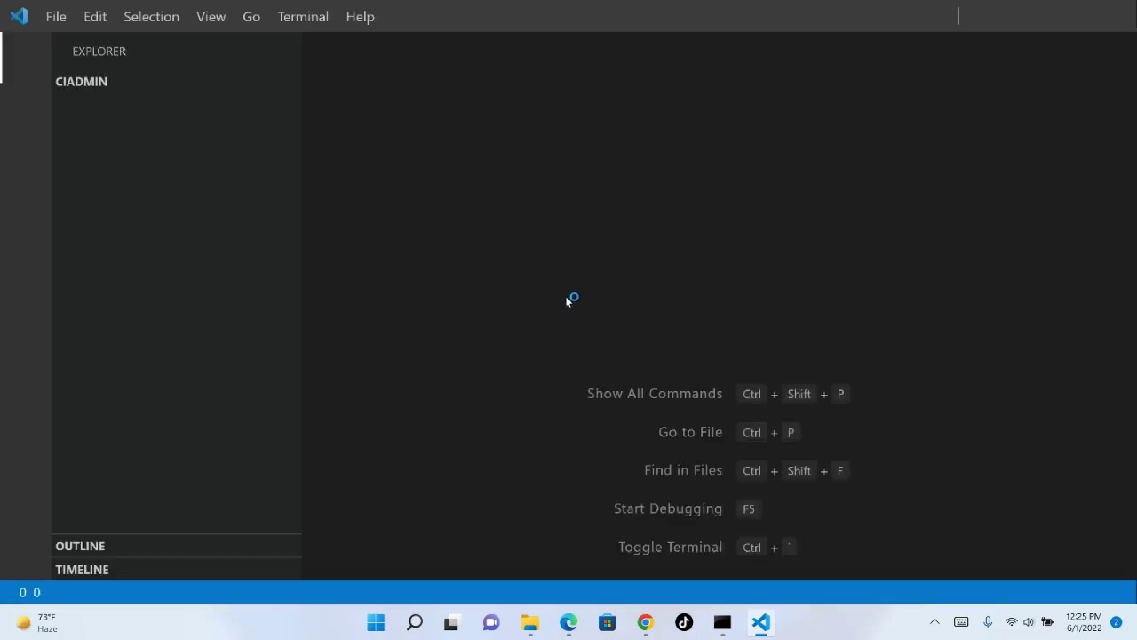
# - Open config.php from the application/config folder and place the cursor inside the empty base_url value
pyautogui.click(101, 108)
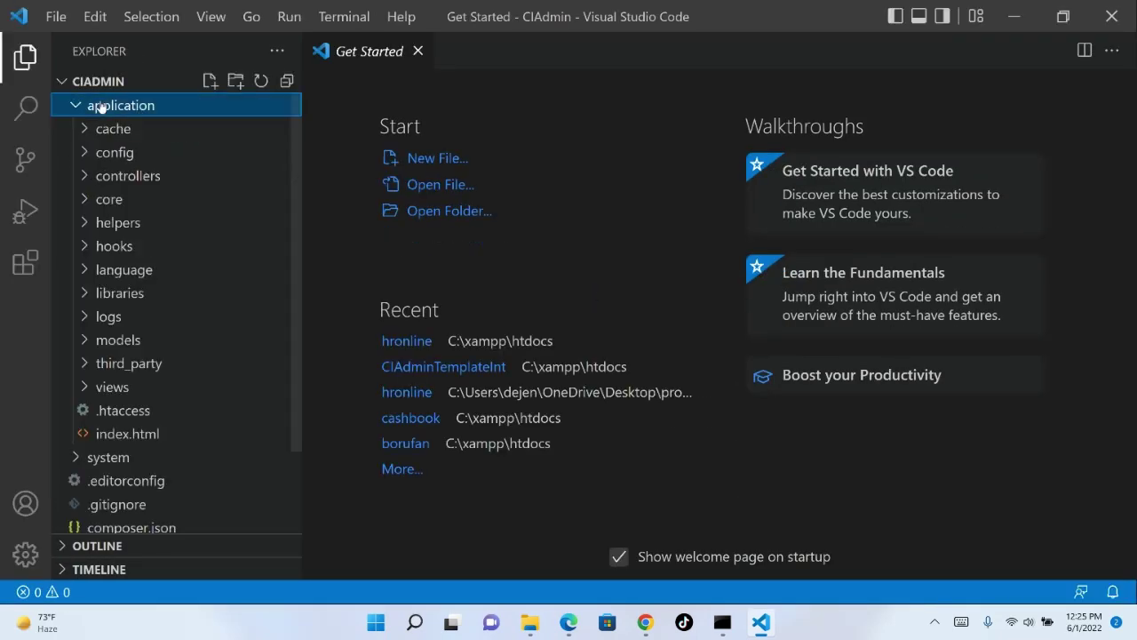
pyautogui.click(114, 153)
pyautogui.click(113, 194)
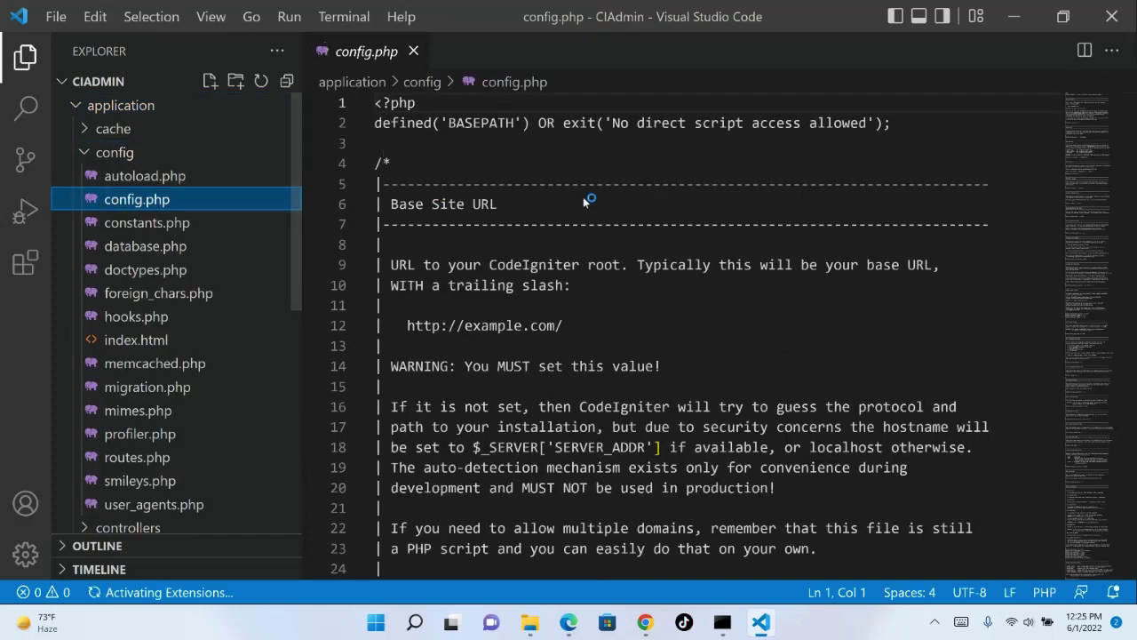
pyautogui.scroll(-11, 636, 385)
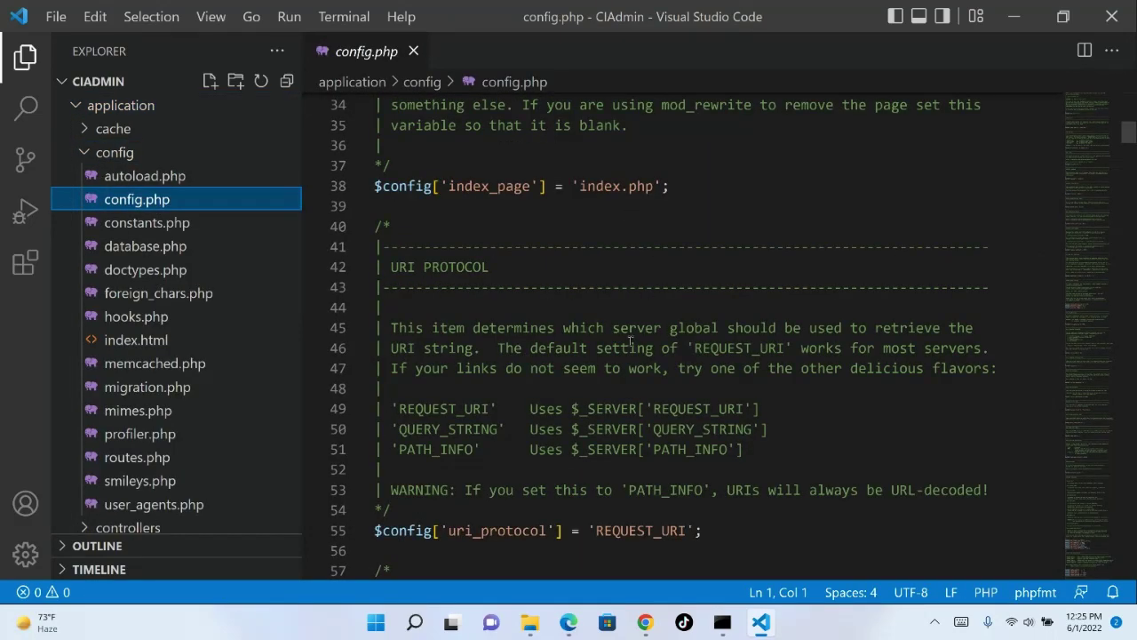
pyautogui.scroll(7, 622, 338)
pyautogui.click(563, 342)
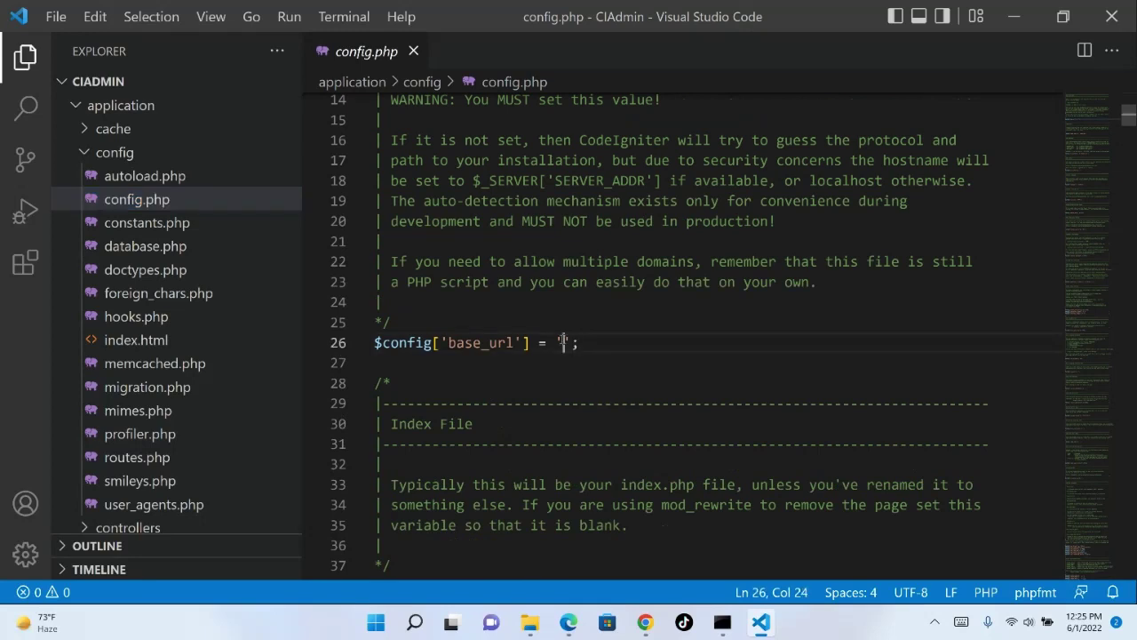
pyautogui.hotkey('alt', 'Tab')
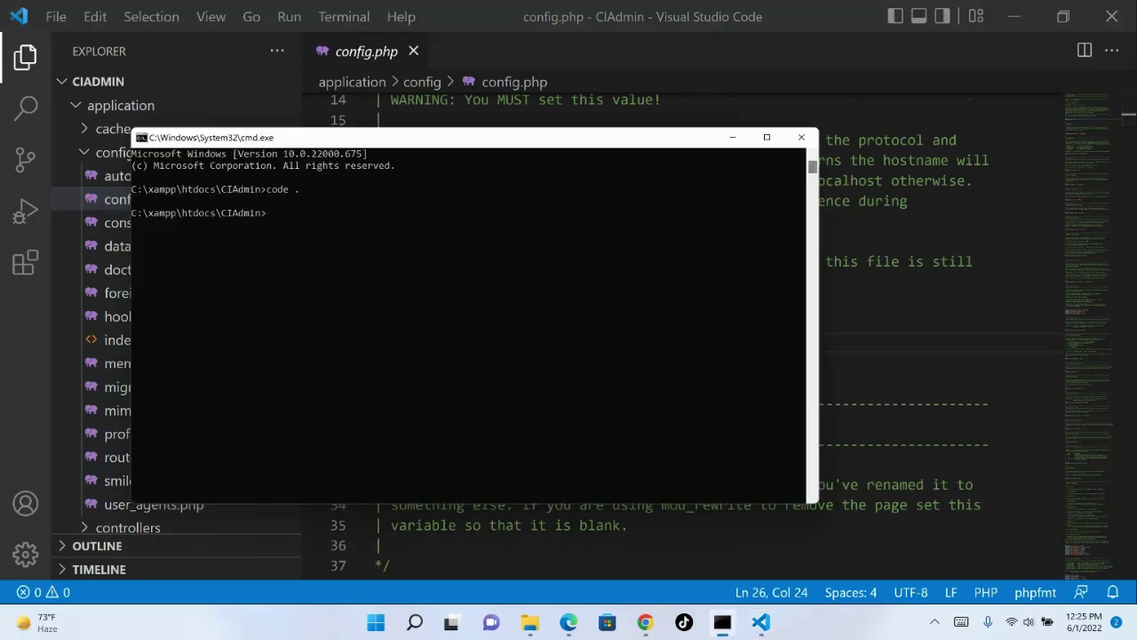
pyautogui.moveTo(645, 622)
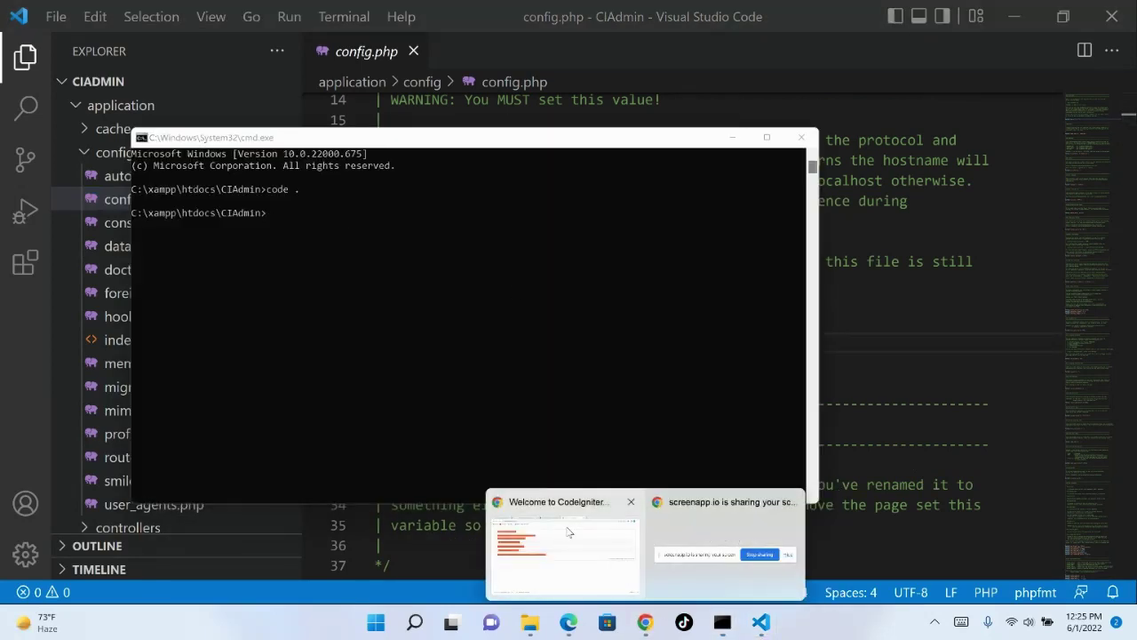
pyautogui.click(566, 533)
pyautogui.click(214, 34)
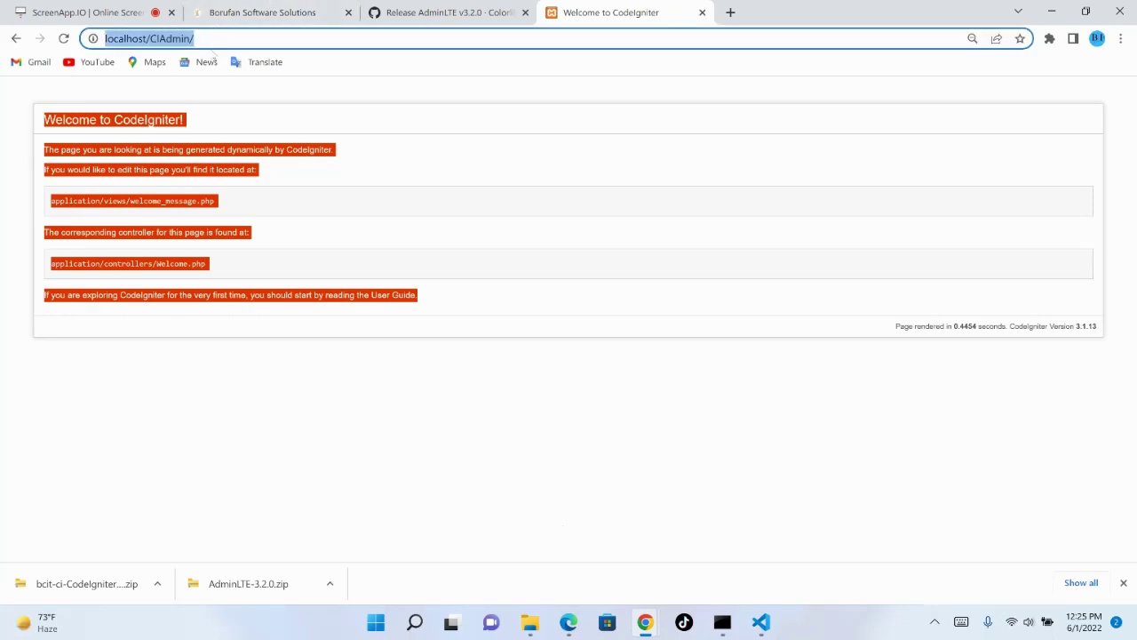
pyautogui.rightClick(142, 39)
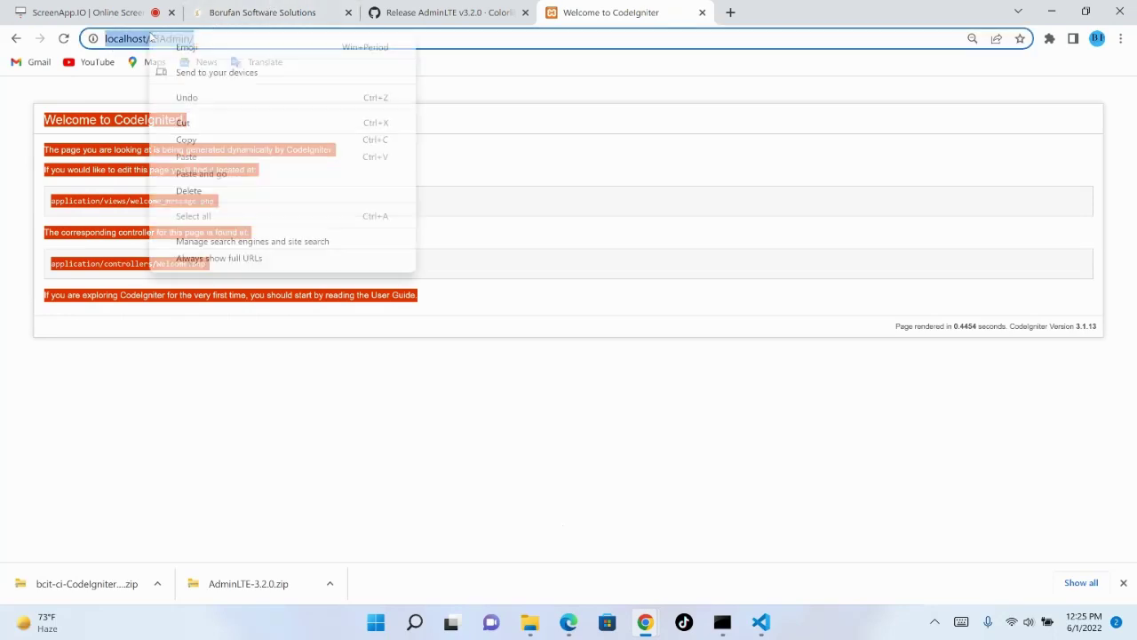
pyautogui.click(182, 140)
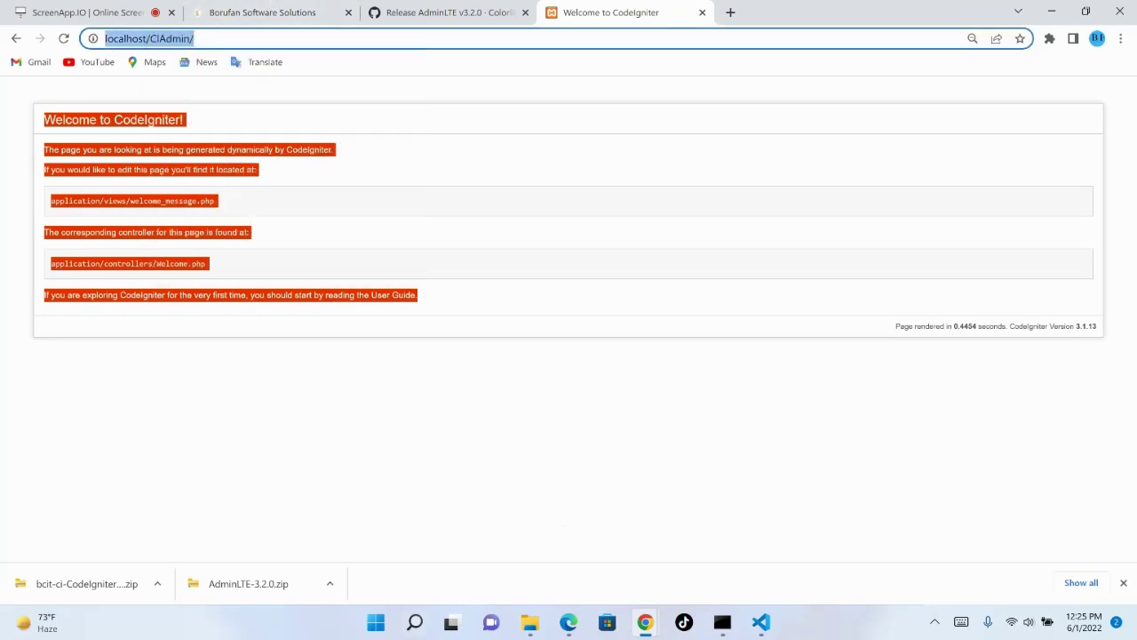
pyautogui.click(761, 622)
pyautogui.hotkey('ctrl', 'v')
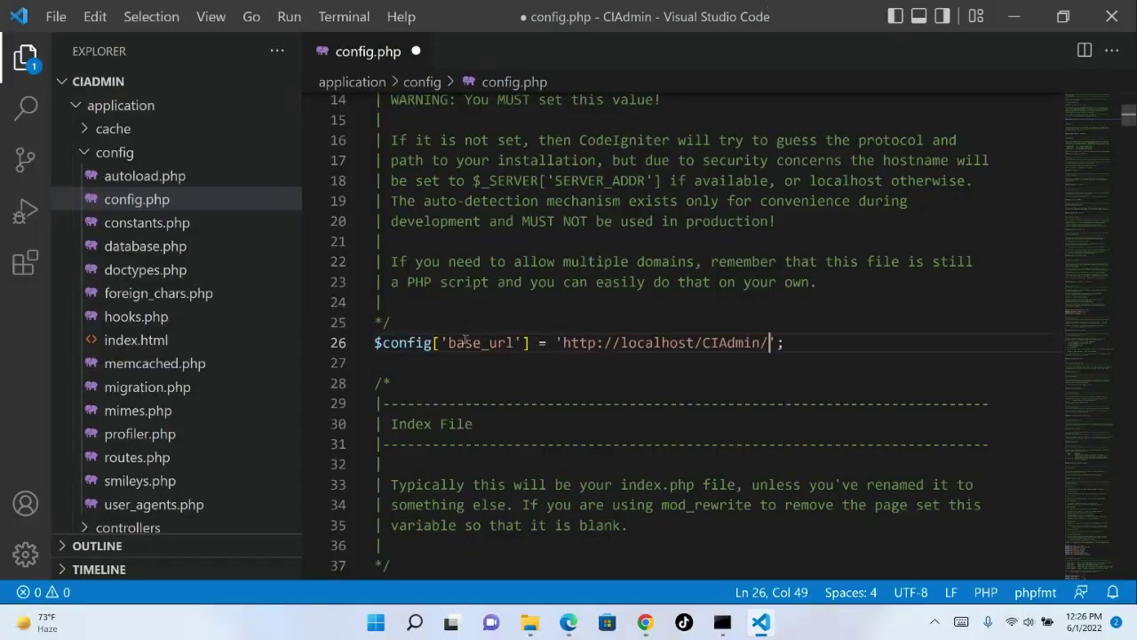
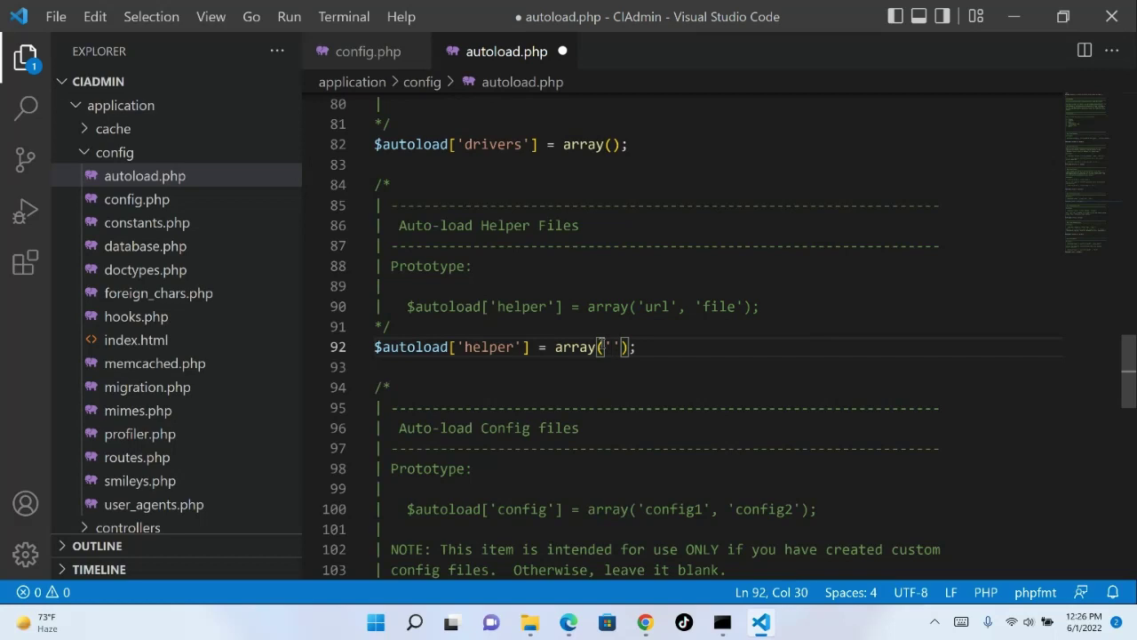
# - Add 'url' and 'file' to the autoload helper array in autoload.php and save the file
pyautogui.write('url')
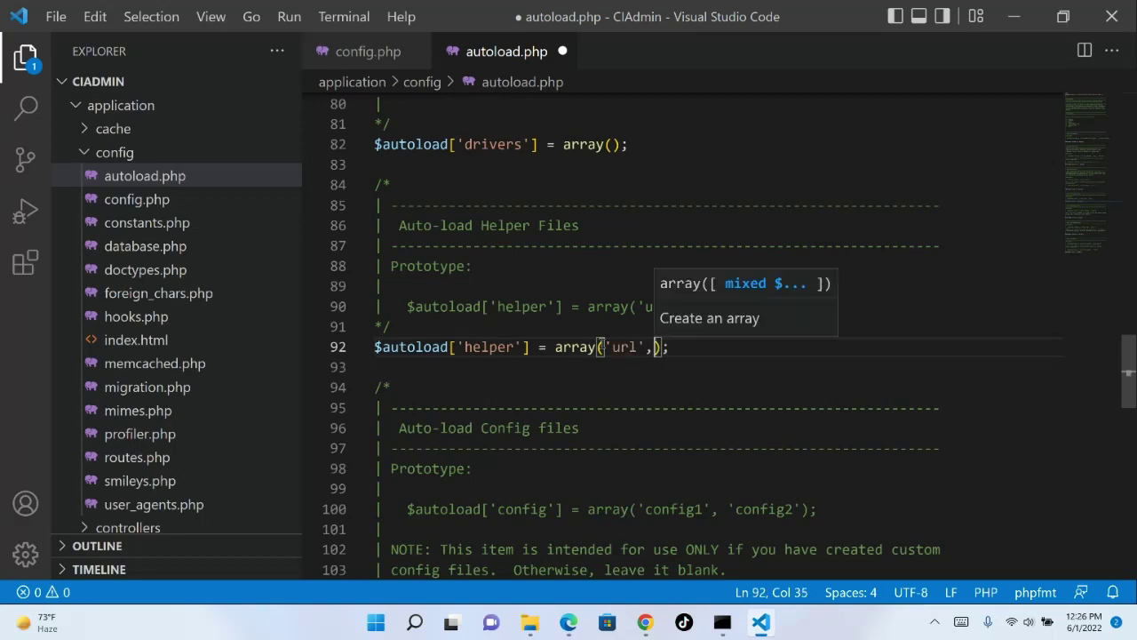
pyautogui.write("','file")
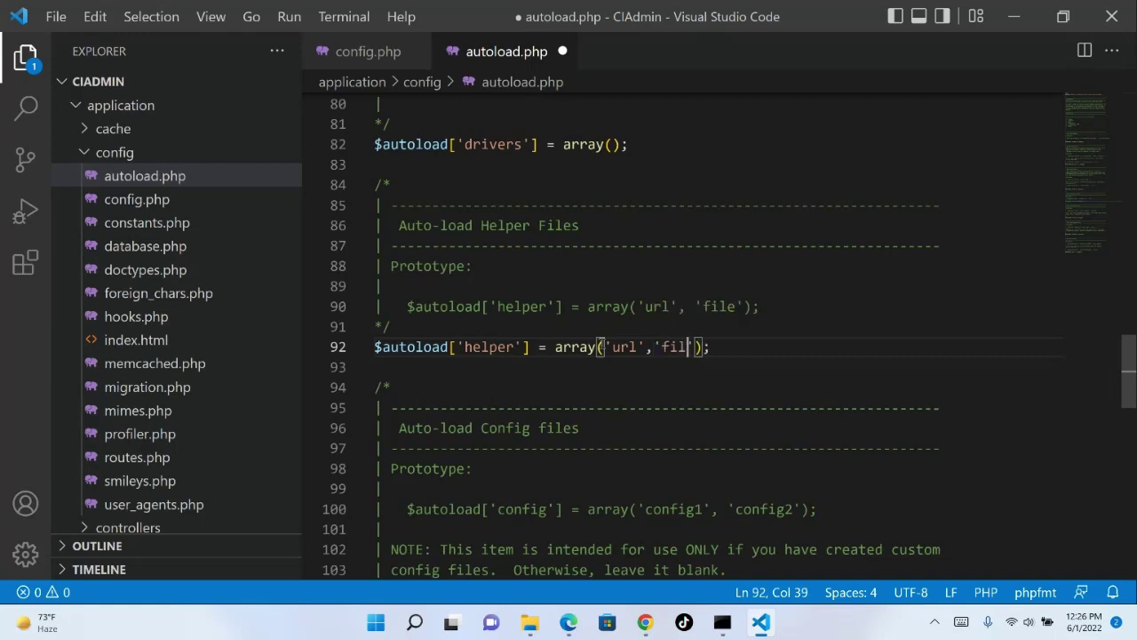
pyautogui.hotkey('ctrl', 's')
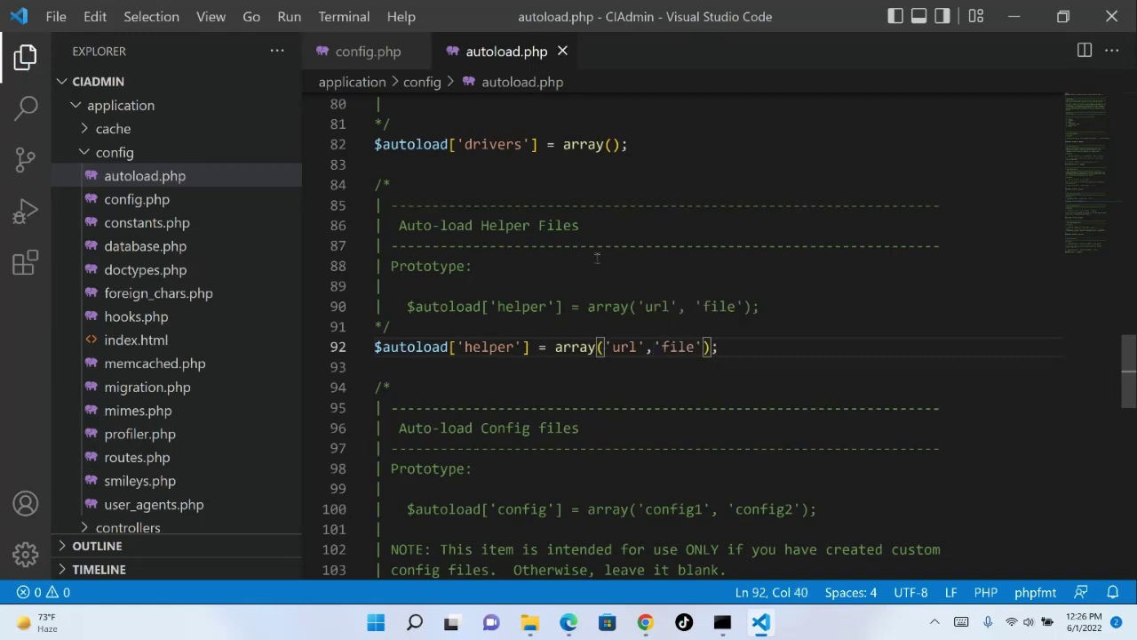
# - Close autoload.php and config.php, and collapse the config folder in the project tree
pyautogui.click(562, 51)
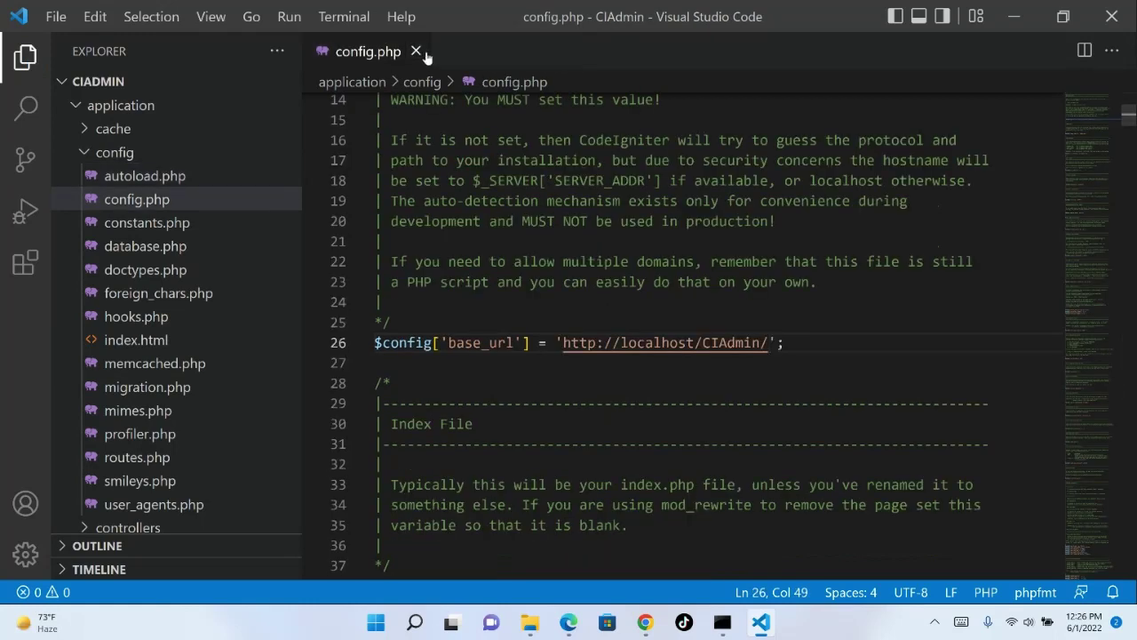
pyautogui.click(416, 52)
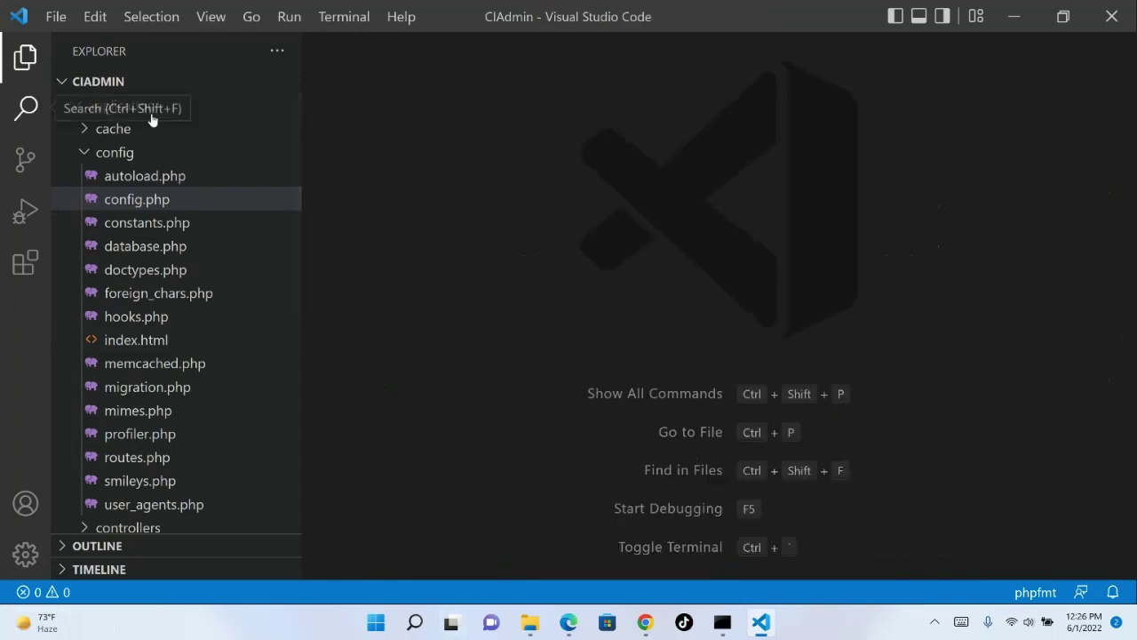
pyautogui.click(86, 152)
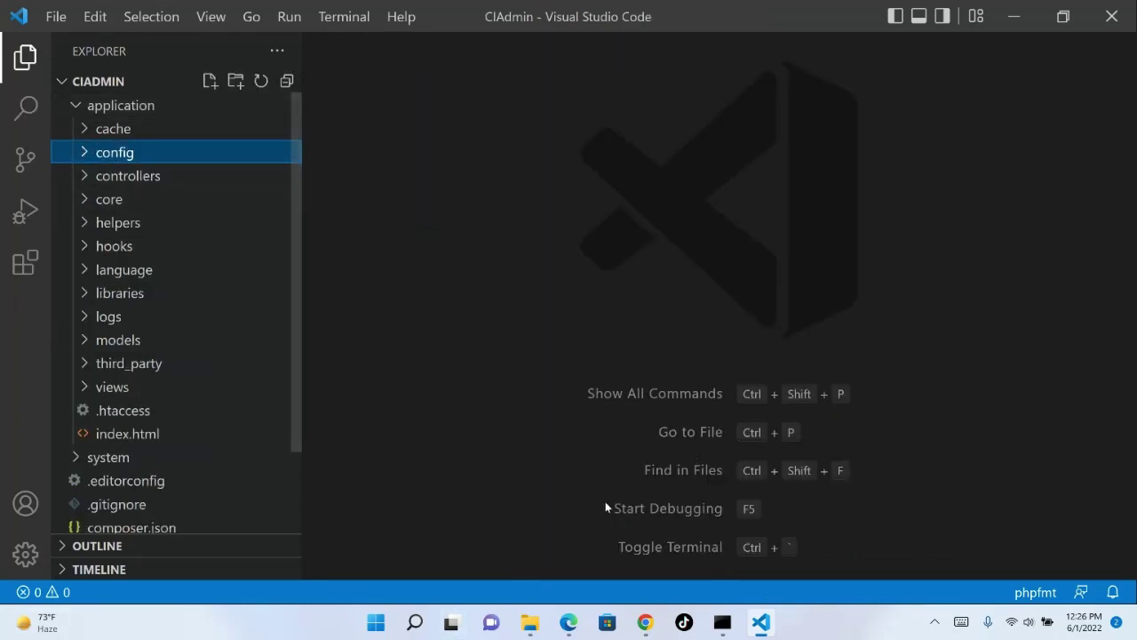
# - Switch to Downloads in File Explorer and open the AdminLTE-3.2.0 folder nested inside the extracted AdminLTE-3.2.0 folder
pyautogui.moveTo(530, 622)
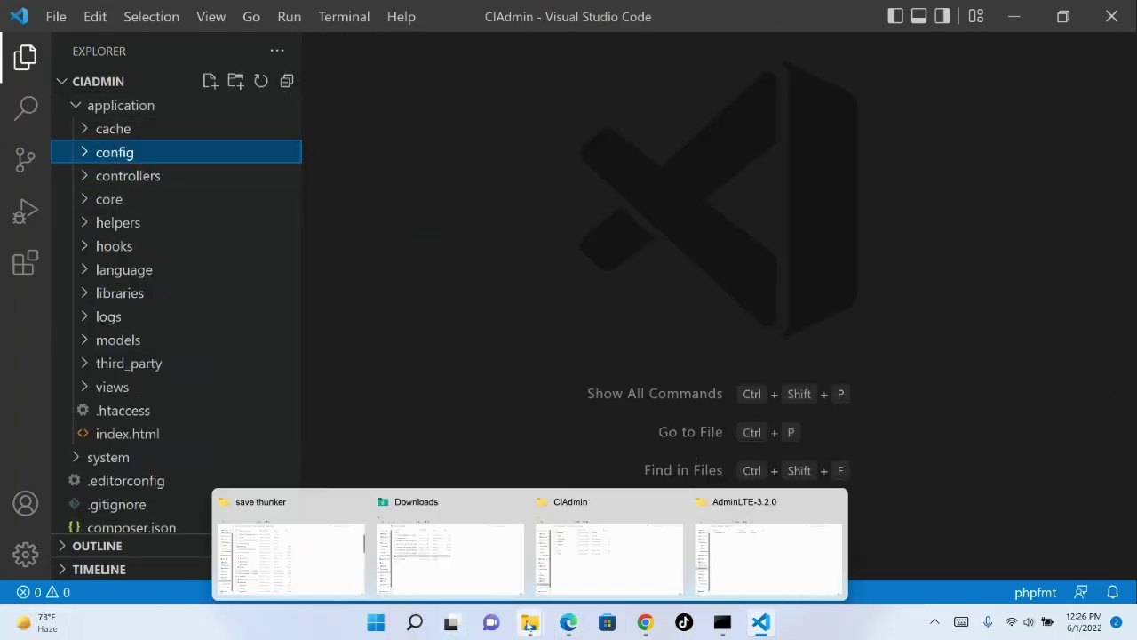
pyautogui.click(448, 556)
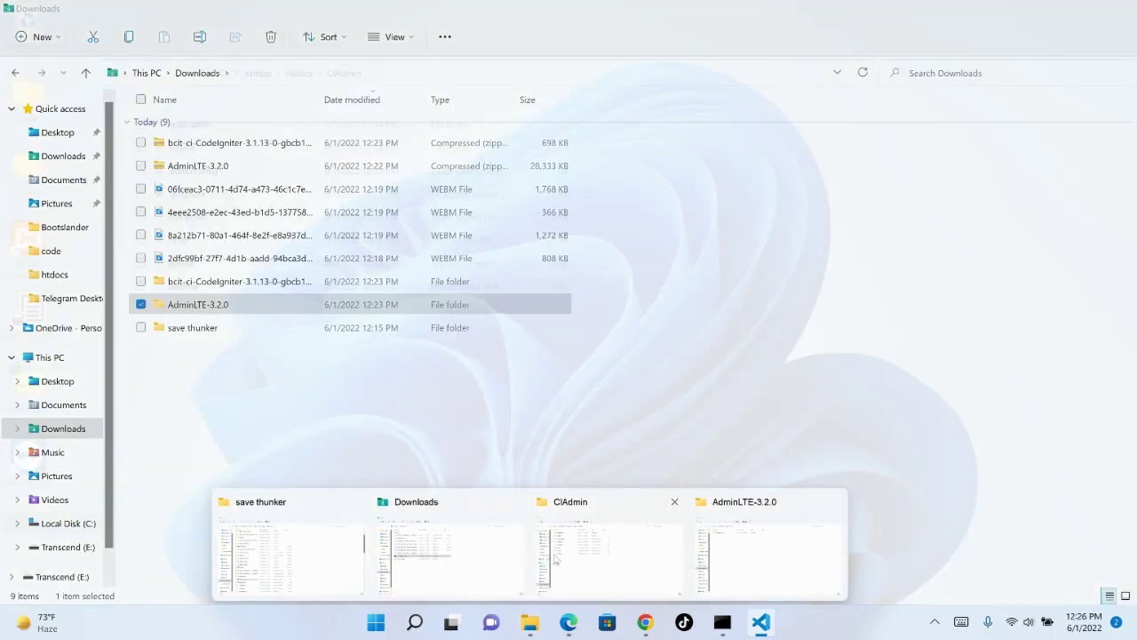
pyautogui.doubleClick(205, 304)
pyautogui.doubleClick(208, 125)
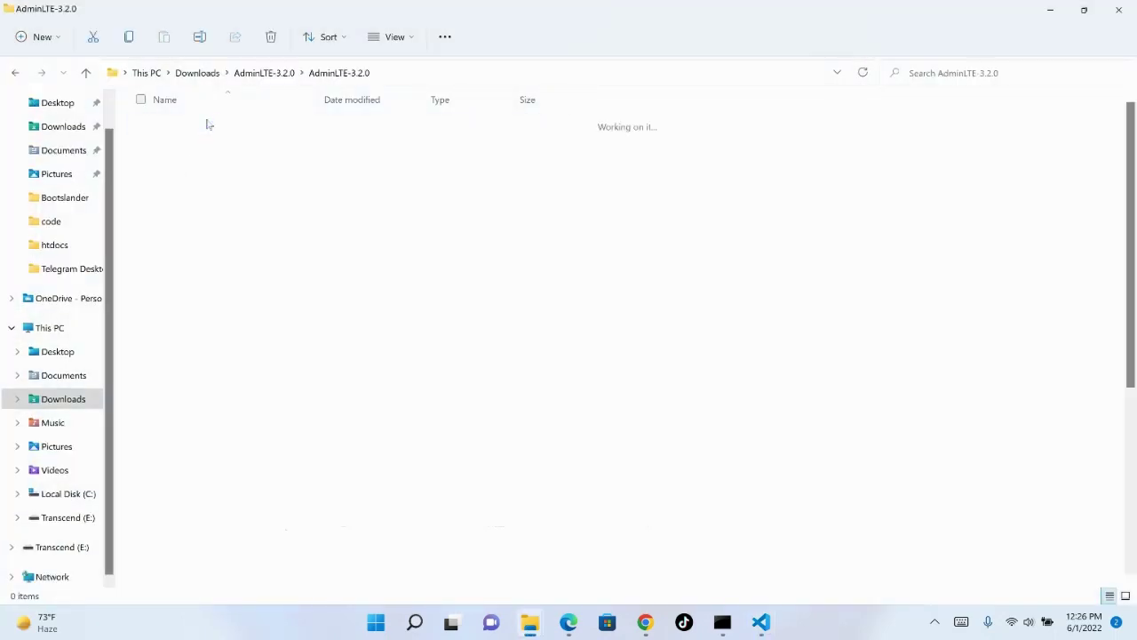
# - Open the AdminLTE index page from the AdminLTE-3.2.0 folder in Edge and dismiss the demo.js alert
pyautogui.scroll(-3, 199, 414)
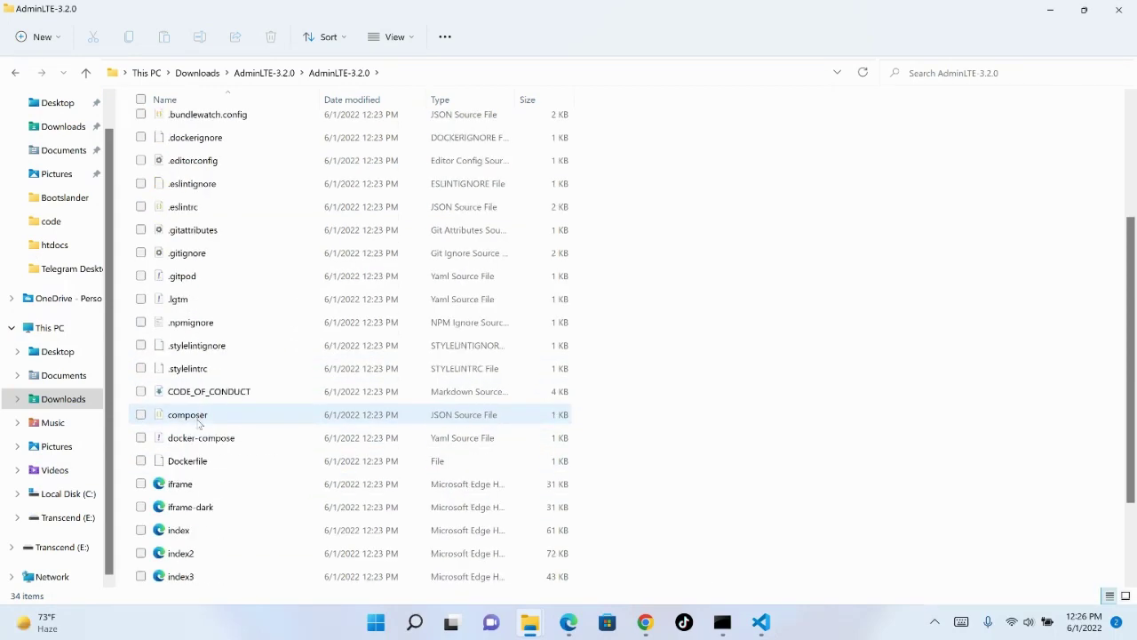
pyautogui.doubleClick(177, 532)
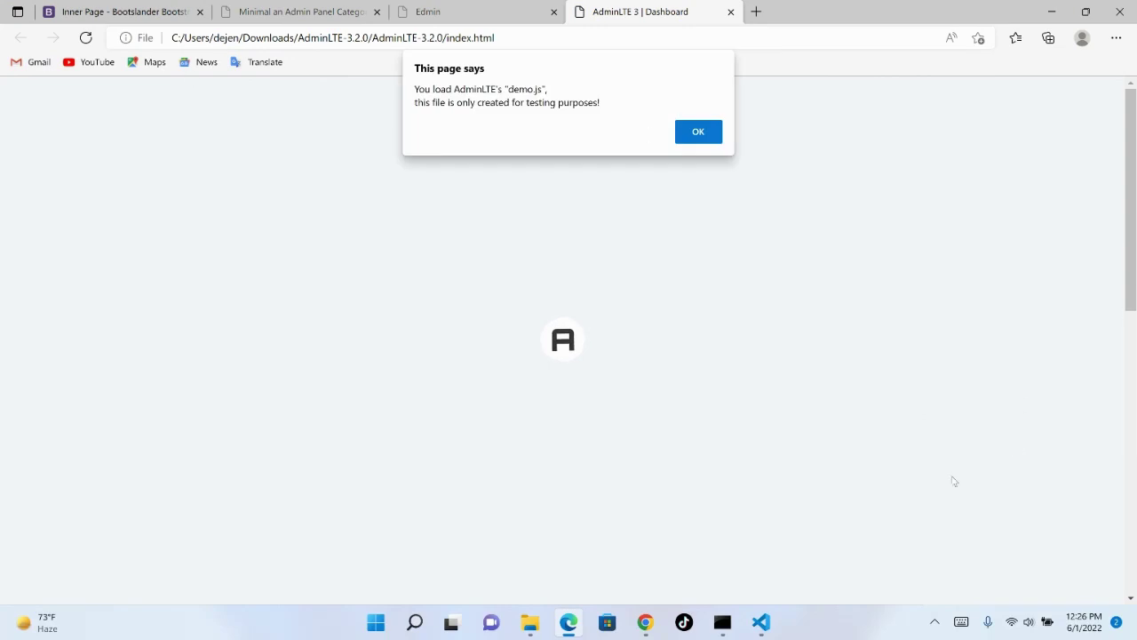
pyautogui.click(701, 141)
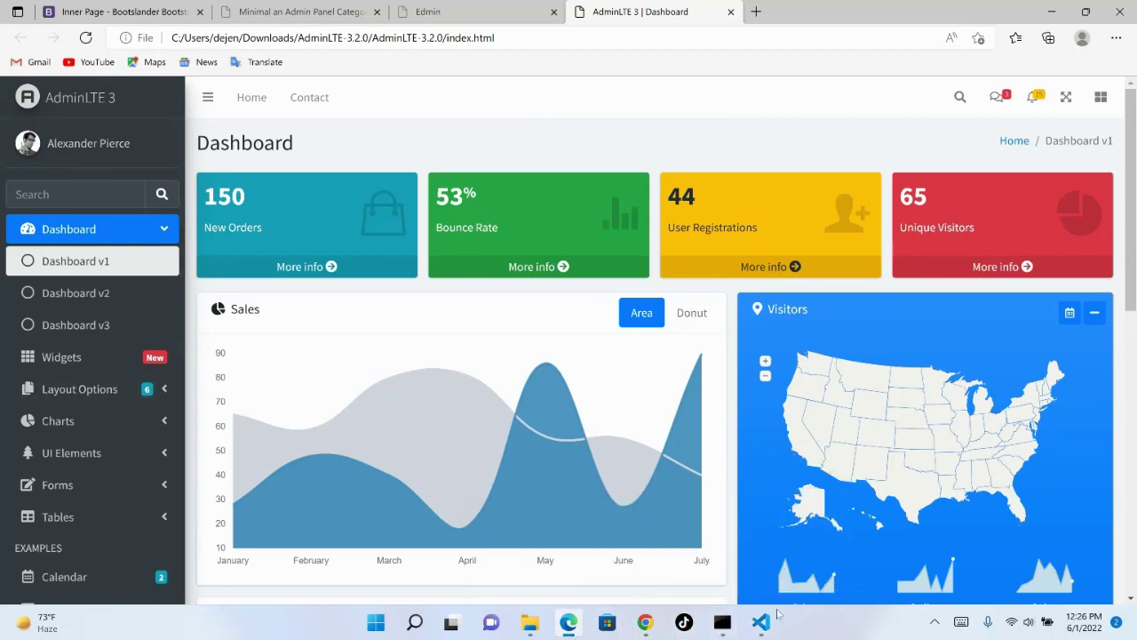
# - View the dashboard page's source and copy the markup from the DOCTYPE line through the closing </head> tag
pyautogui.moveTo(727, 611)
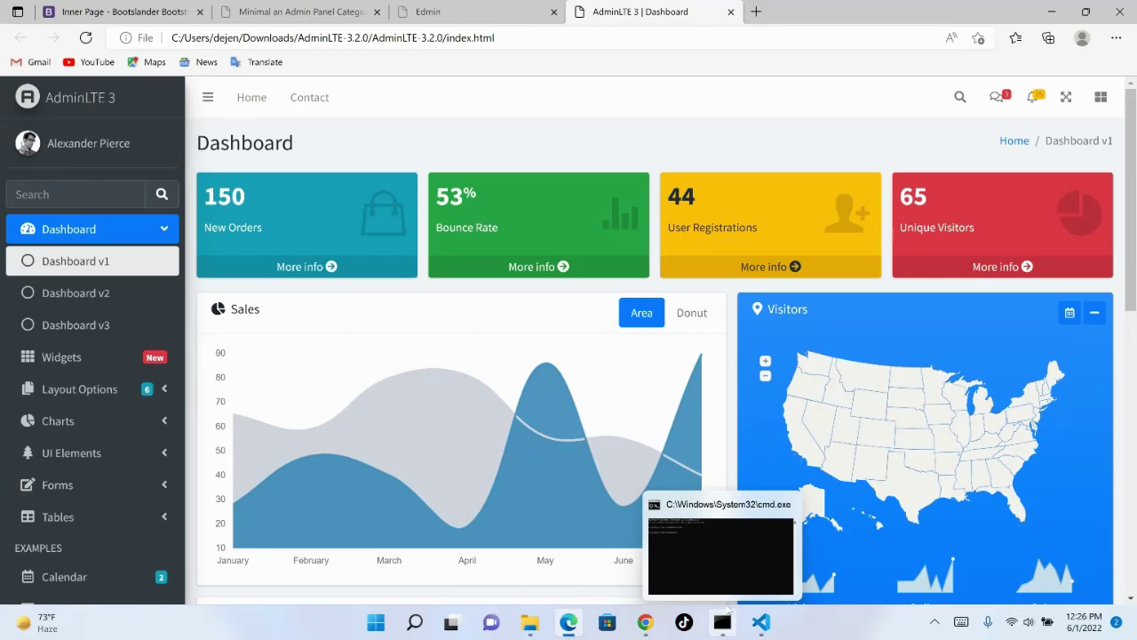
pyautogui.hotkey('ctrl', 'u')
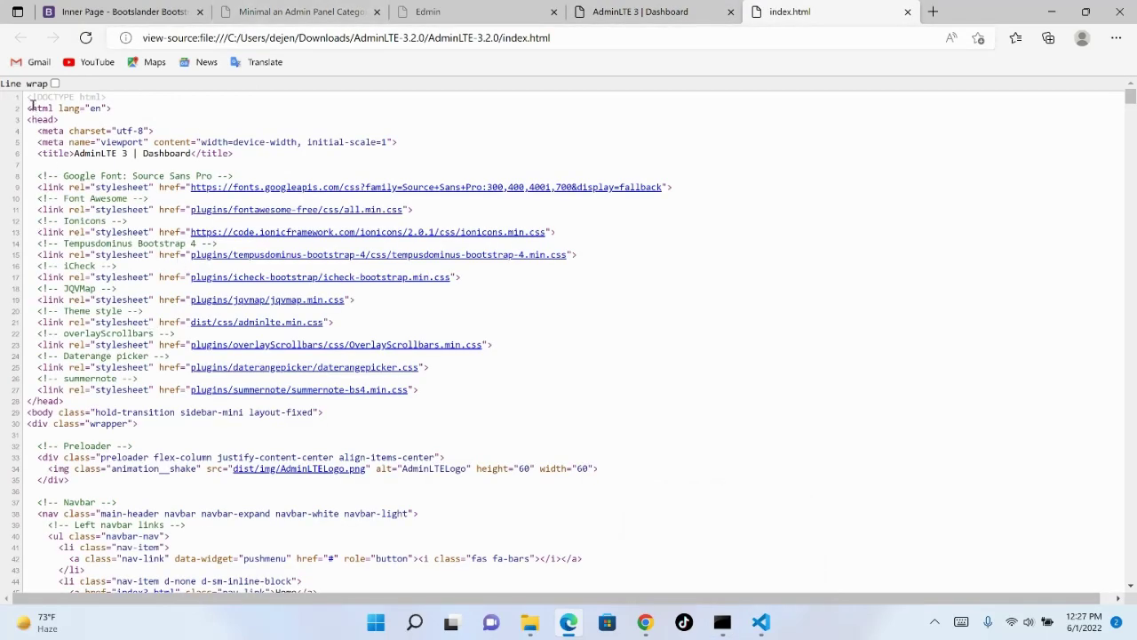
pyautogui.moveTo(30, 96); pyautogui.dragTo(150, 404)
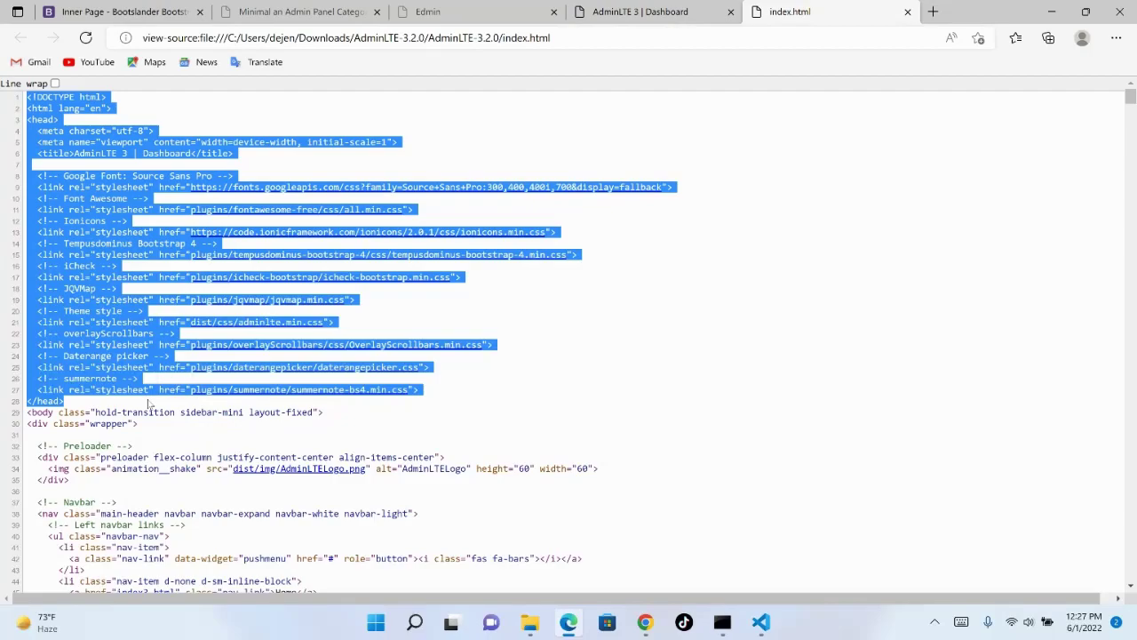
# - Switch to Visual Studio Code and create a folder named template inside application/views
pyautogui.click(761, 622)
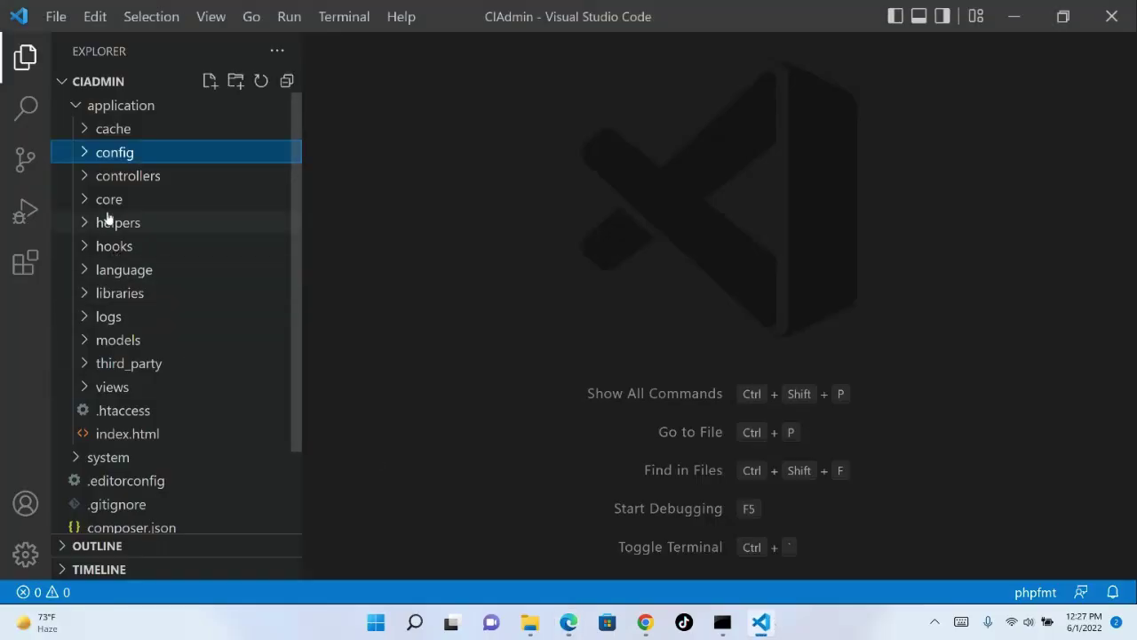
pyautogui.click(84, 157)
pyautogui.click(77, 107)
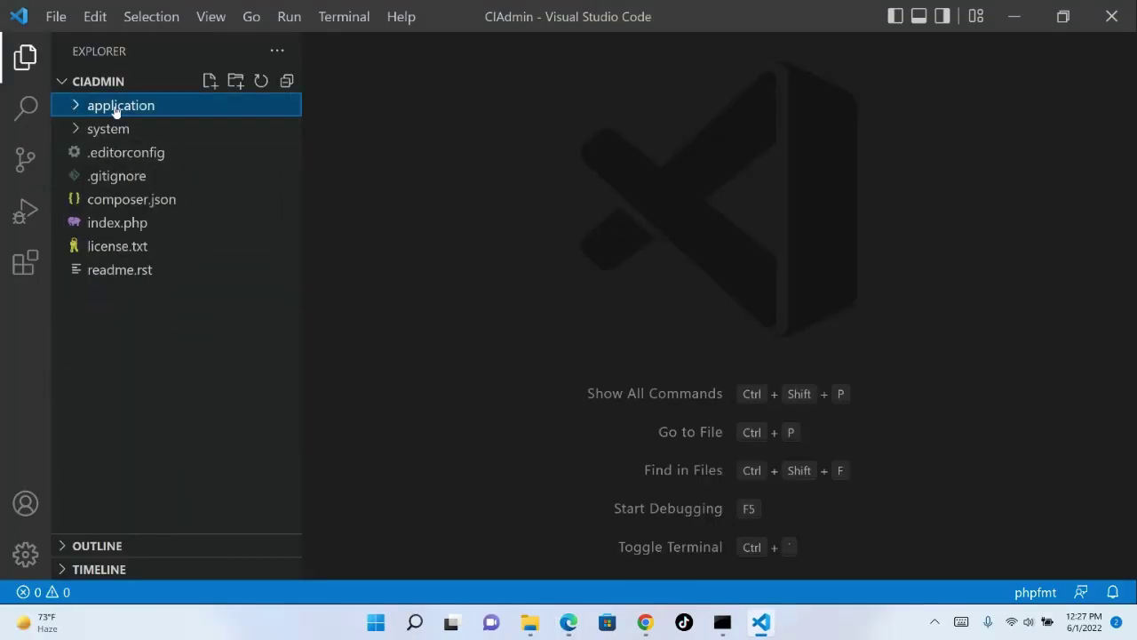
pyautogui.click(116, 108)
pyautogui.click(86, 153)
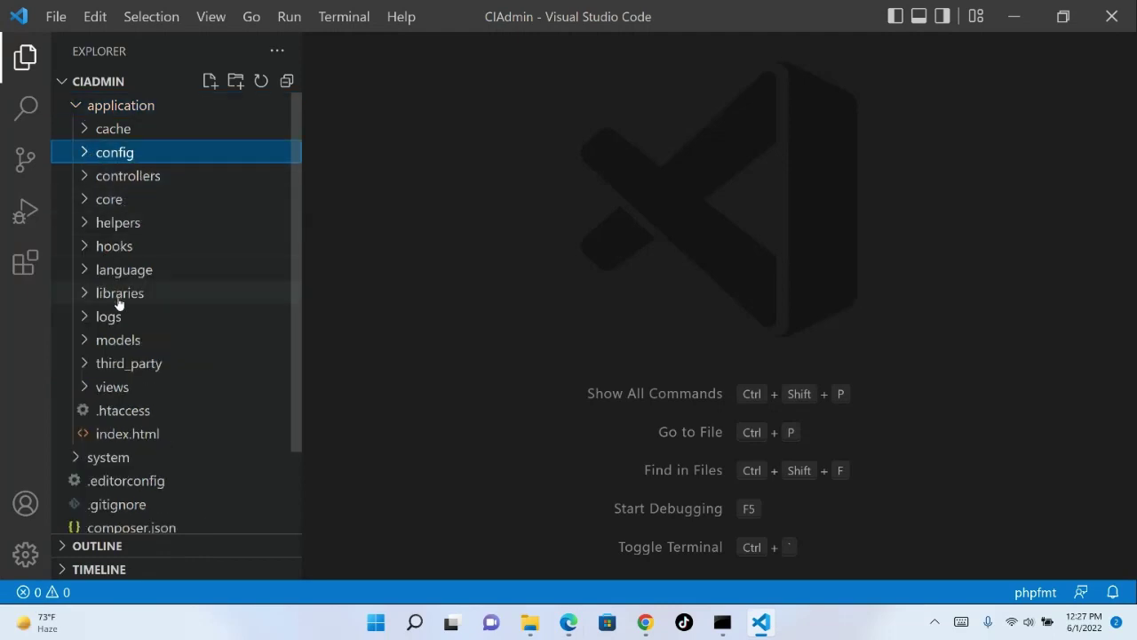
pyautogui.click(101, 396)
pyautogui.rightClick(114, 396)
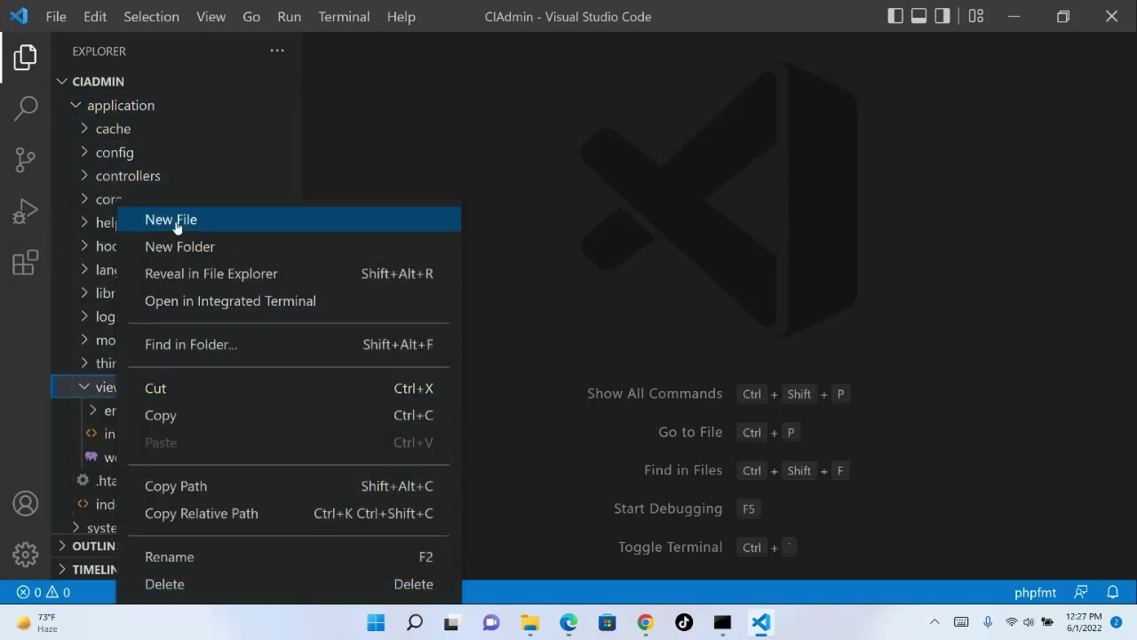
pyautogui.click(180, 251)
pyautogui.write('template')
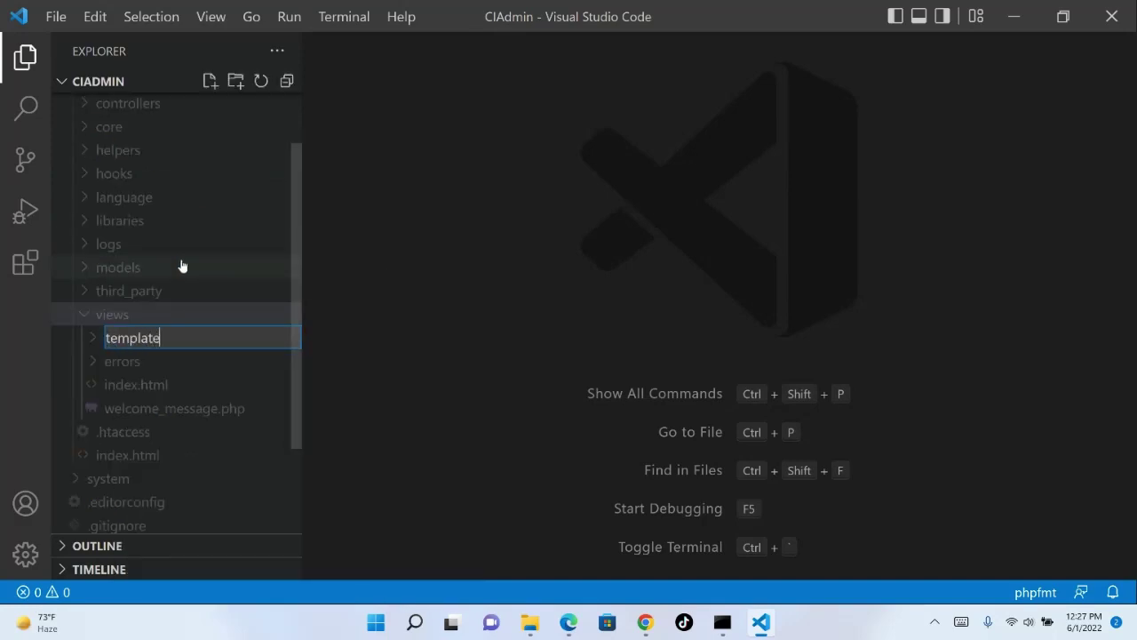
pyautogui.press('Return')
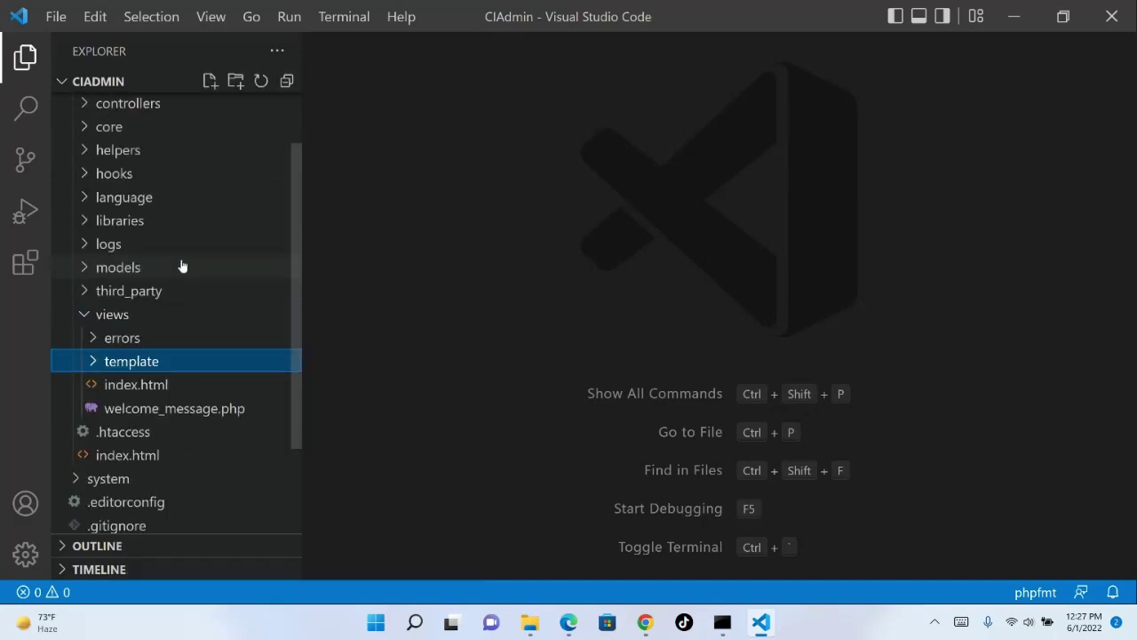
# - Create the files header.php and footer.php in the template folder
pyautogui.rightClick(162, 363)
pyautogui.click(228, 220)
pyautogui.write('header.php')
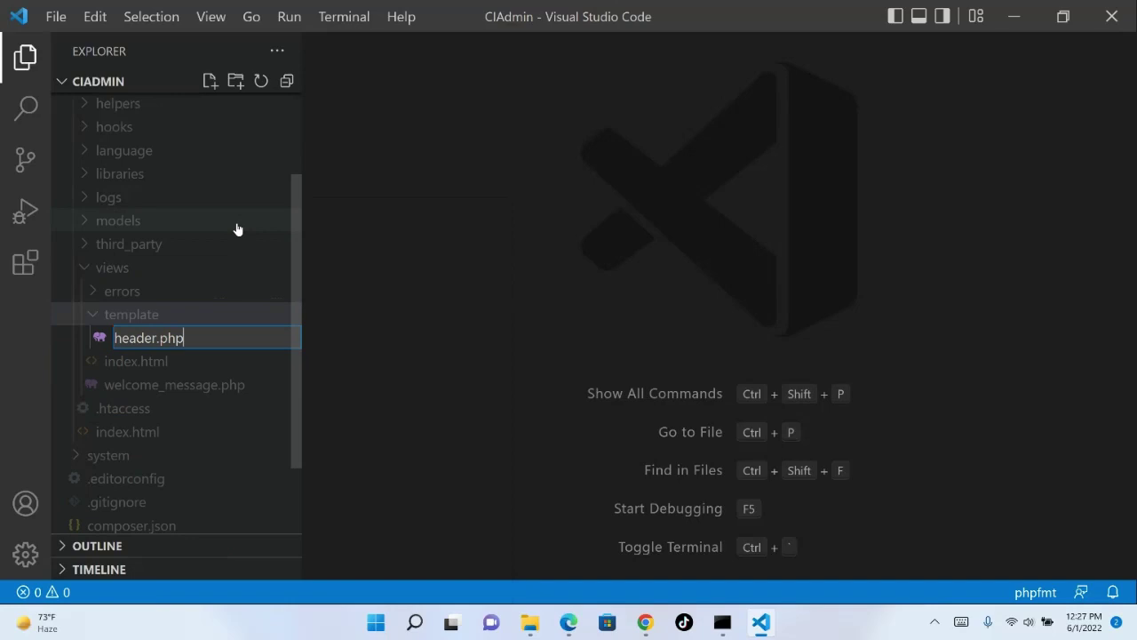
pyautogui.press('Return')
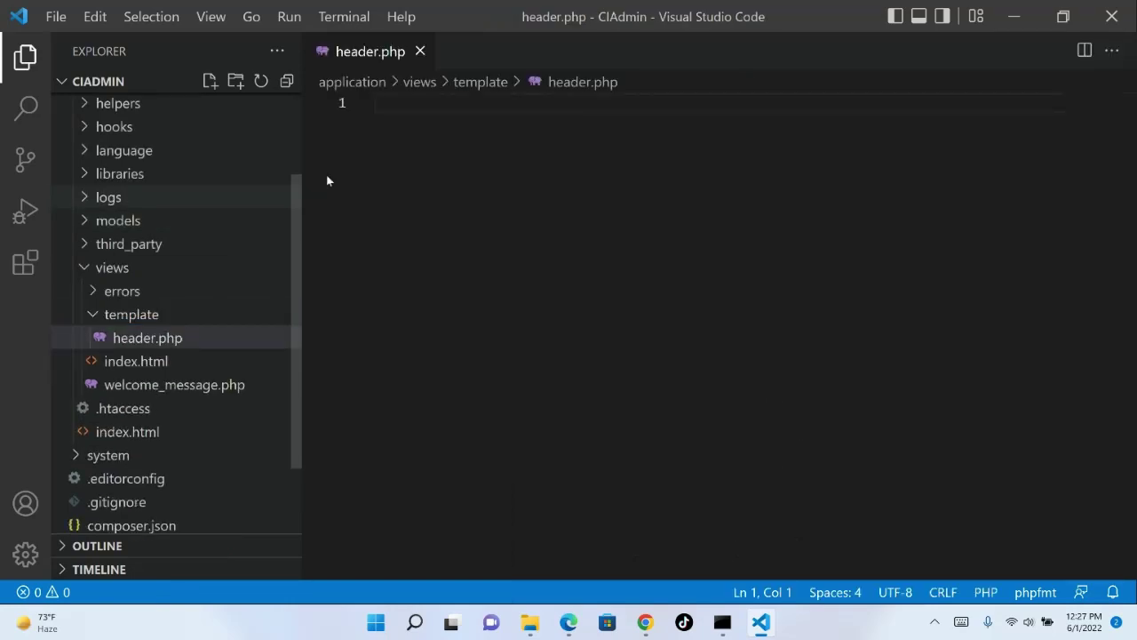
pyautogui.rightClick(144, 315)
pyautogui.click(231, 220)
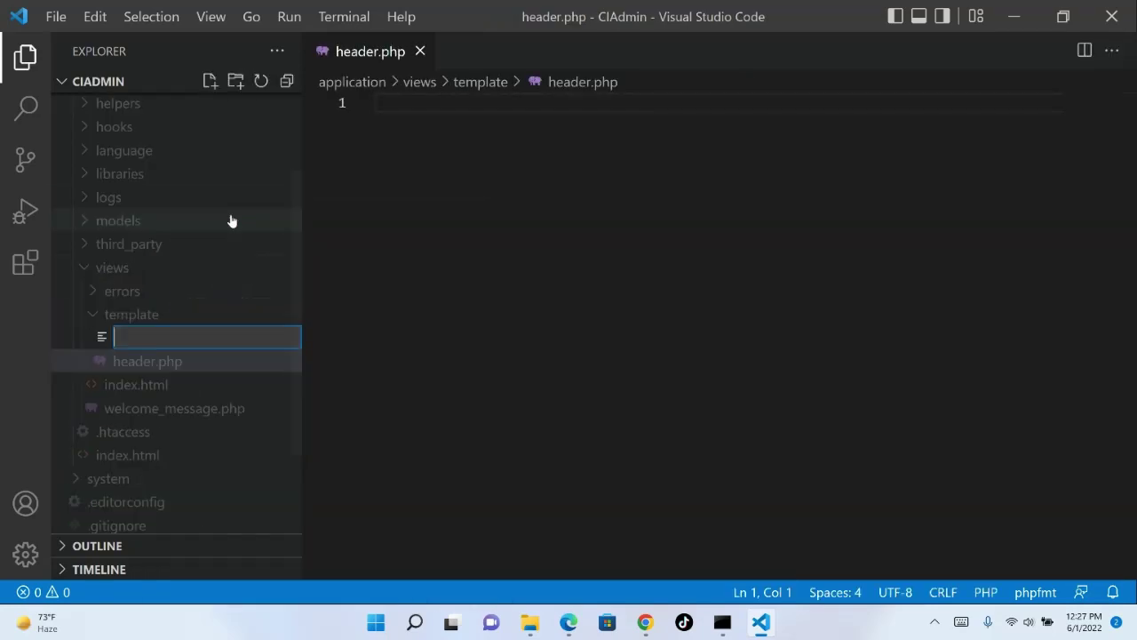
pyautogui.write('footer.php')
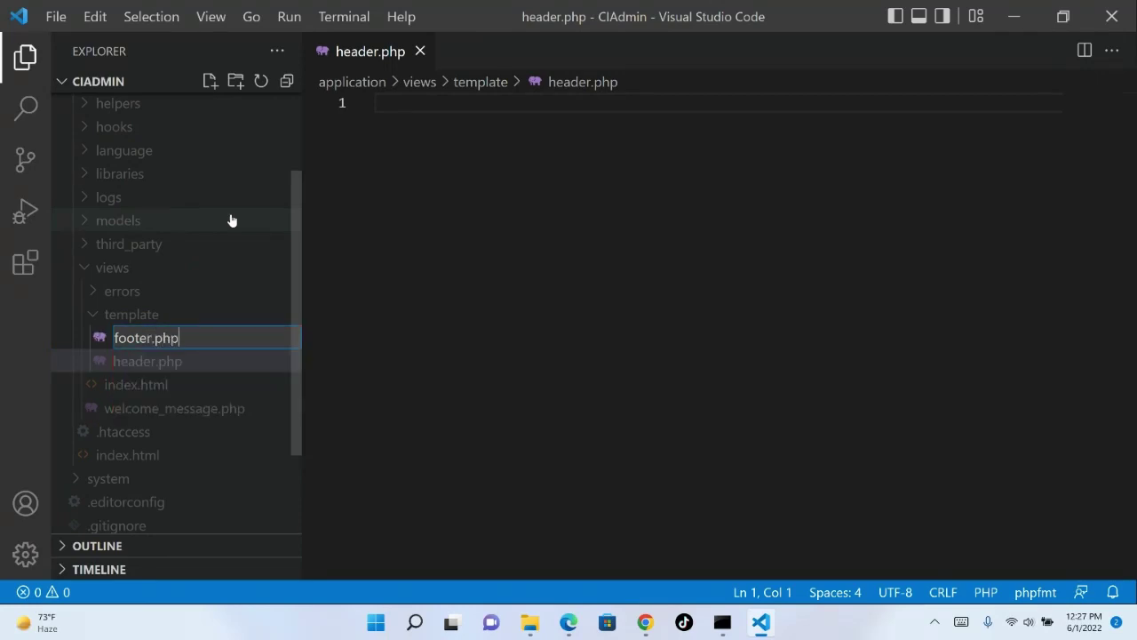
pyautogui.press('Return')
# - Add the files topmenu.php and sidemenu.php to the template folder
pyautogui.rightClick(148, 313)
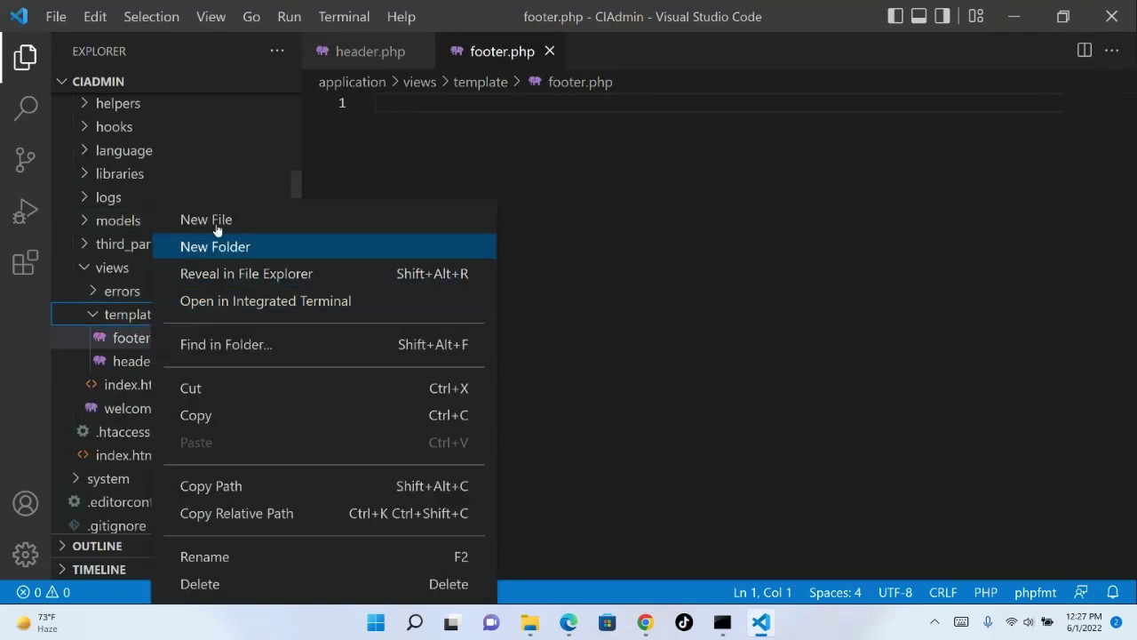
pyautogui.click(216, 222)
pyautogui.write('to')
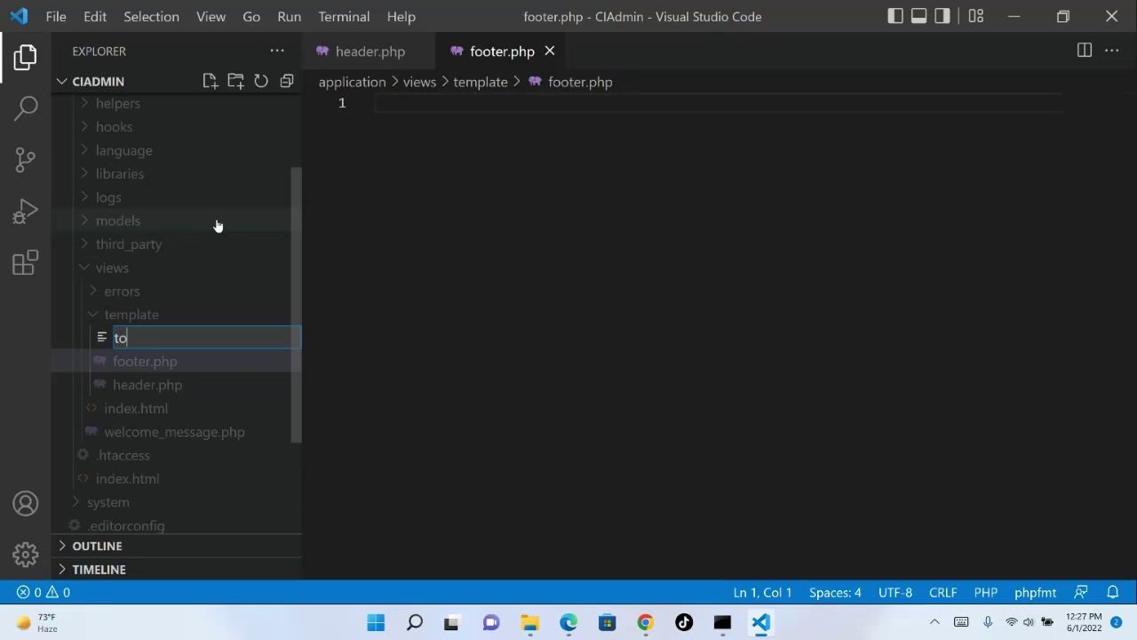
pyautogui.write('pmenu.php')
pyautogui.press('Return')
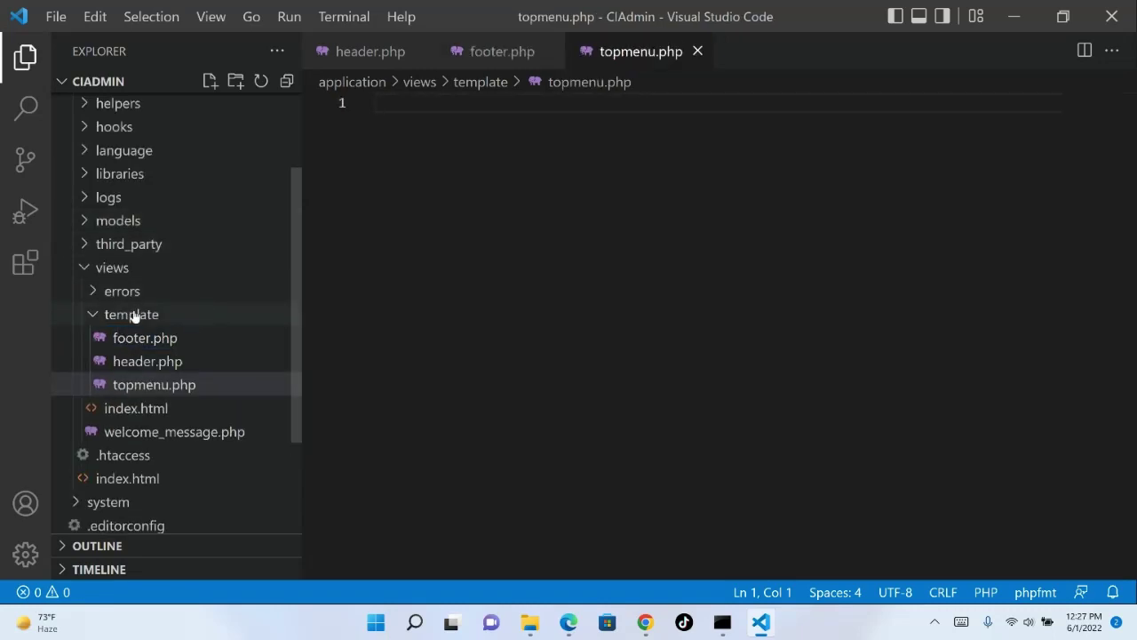
pyautogui.rightClick(133, 315)
pyautogui.click(206, 221)
pyautogui.write('sidemenu.p')
pyautogui.press('Return')
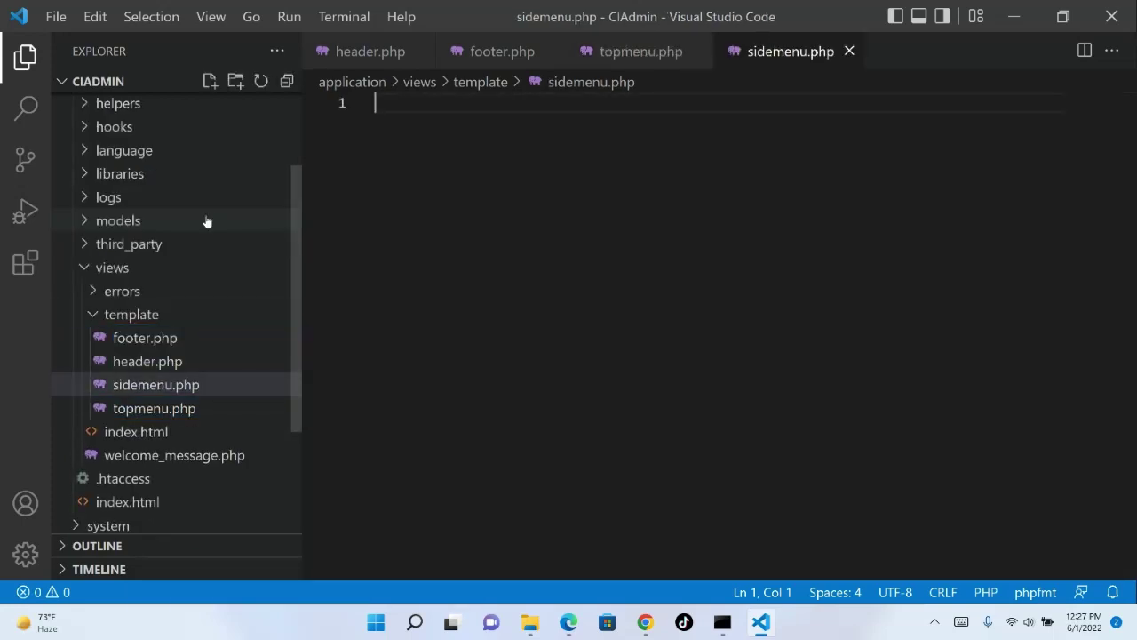
# - Create a file named content.php in the template folder
pyautogui.rightClick(149, 314)
pyautogui.click(210, 222)
pyautogui.write('content')
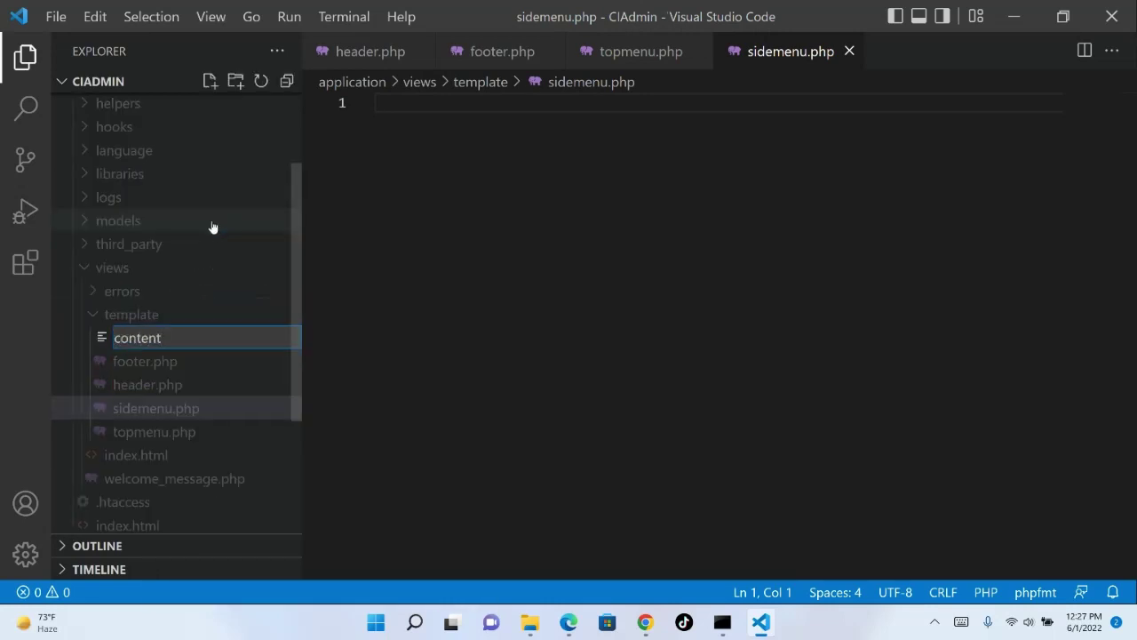
pyautogui.write('.php')
pyautogui.press('Return')
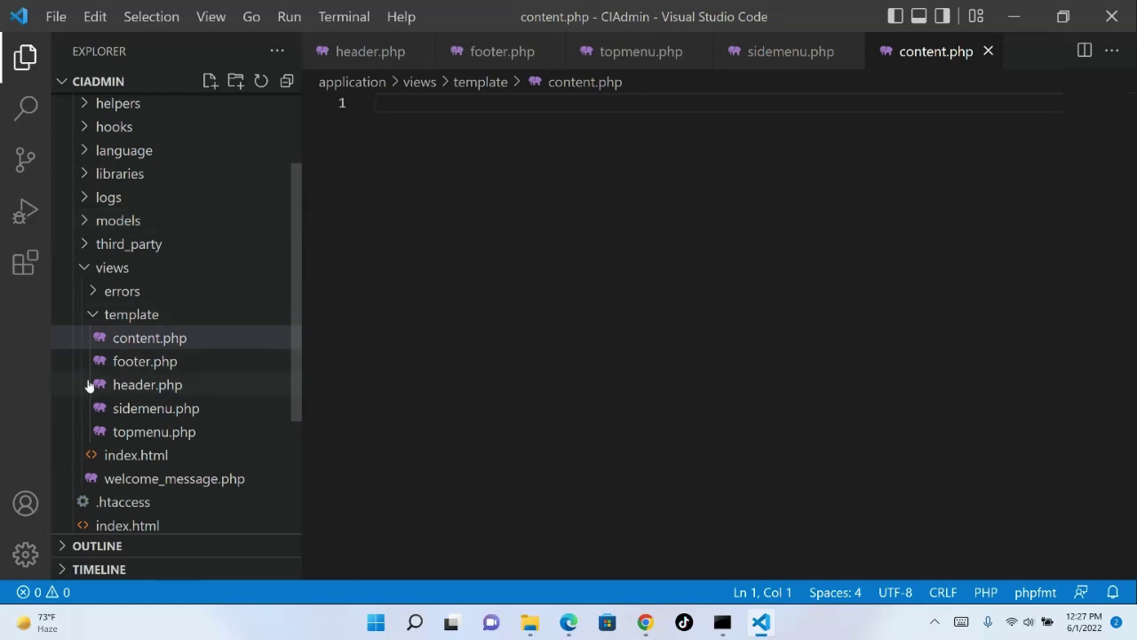
# - Paste the copied AdminLTE head markup into header.php and save the file
pyautogui.click(147, 384)
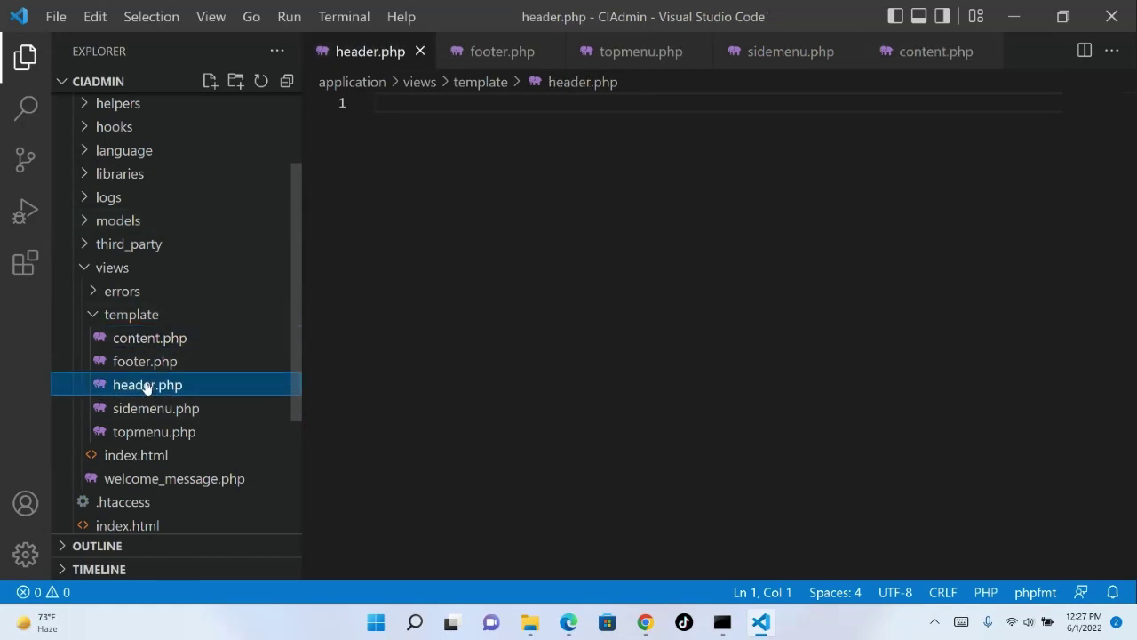
pyautogui.click(666, 258)
pyautogui.hotkey('ctrl', 'v')
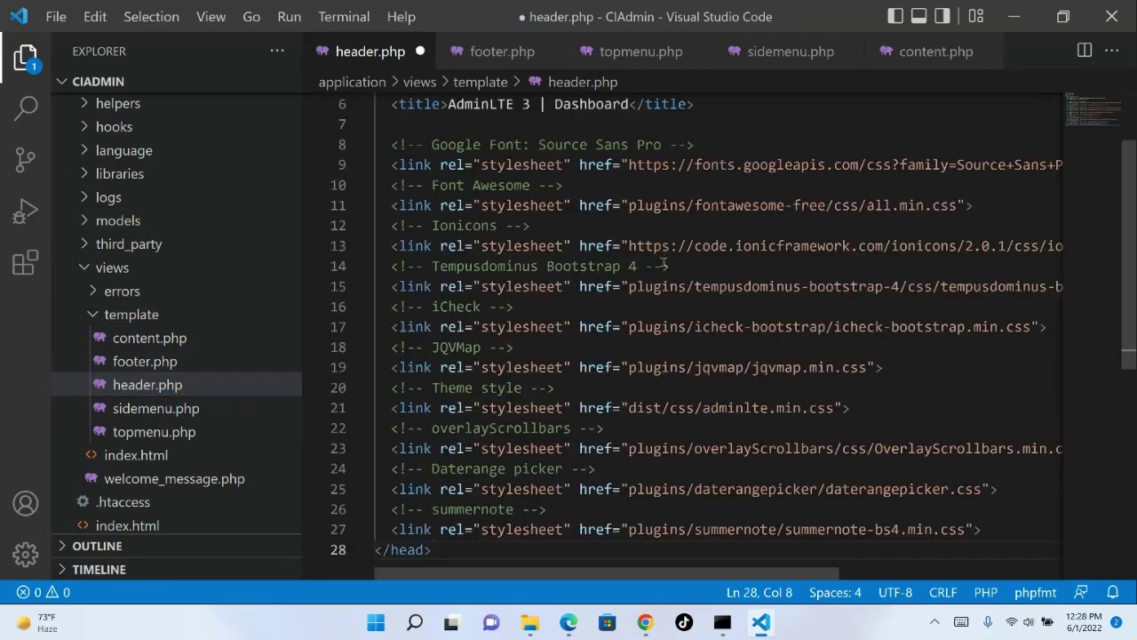
pyautogui.hotkey('ctrl', 's')
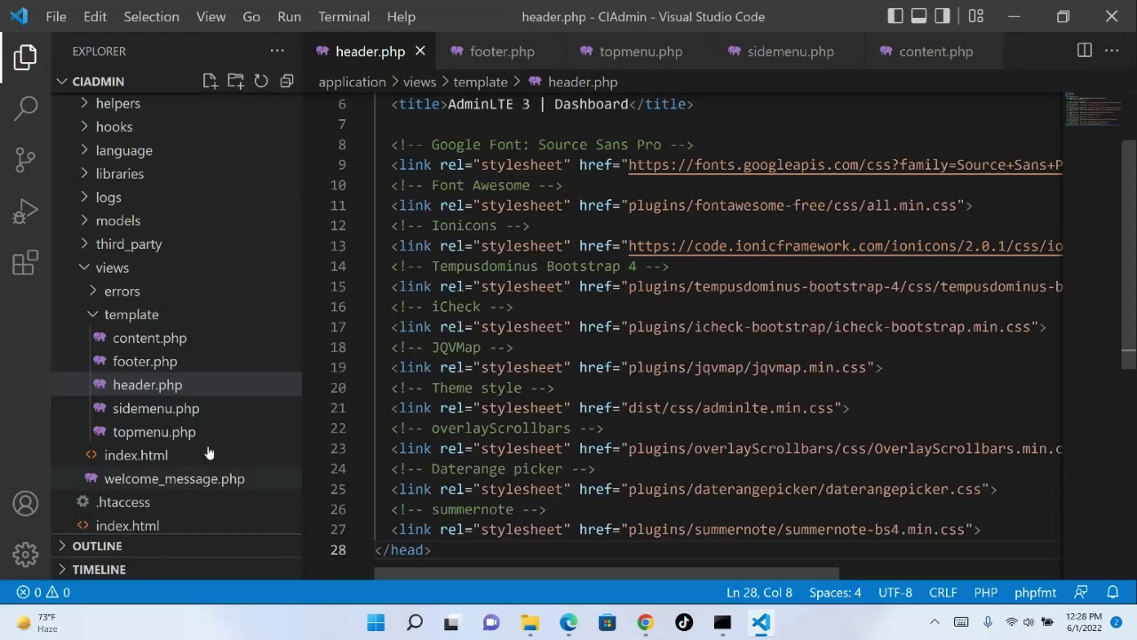
# - Switch to the index.html source in Edge and select the markup from the <body> tag through the <!-- /.navbar --> comment
pyautogui.moveTo(648, 626)
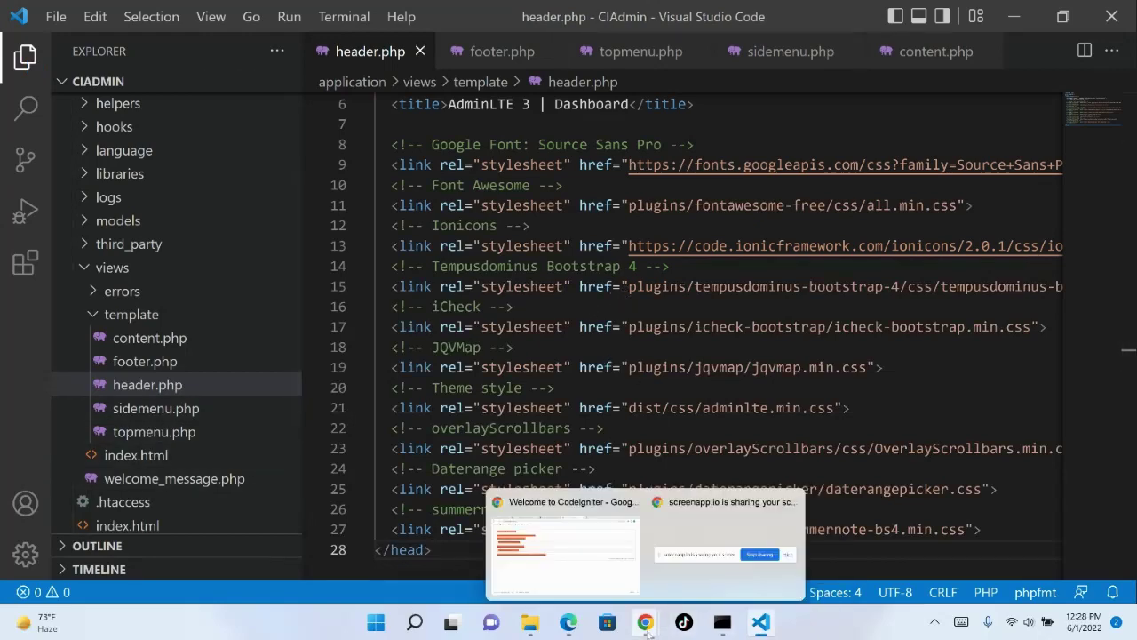
pyautogui.click(569, 544)
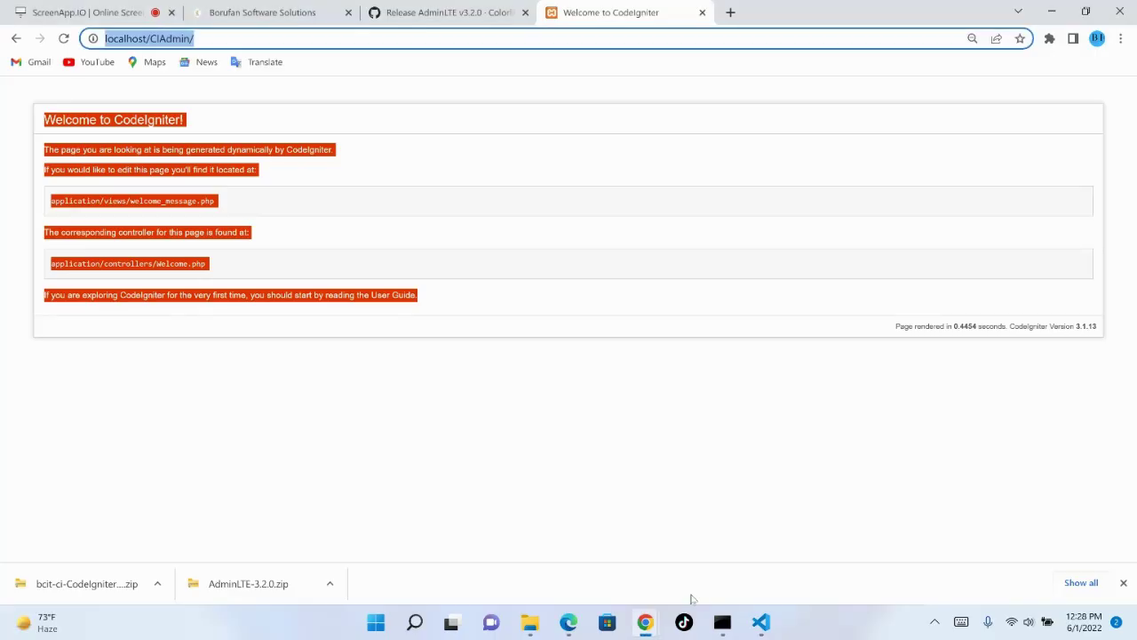
pyautogui.click(569, 622)
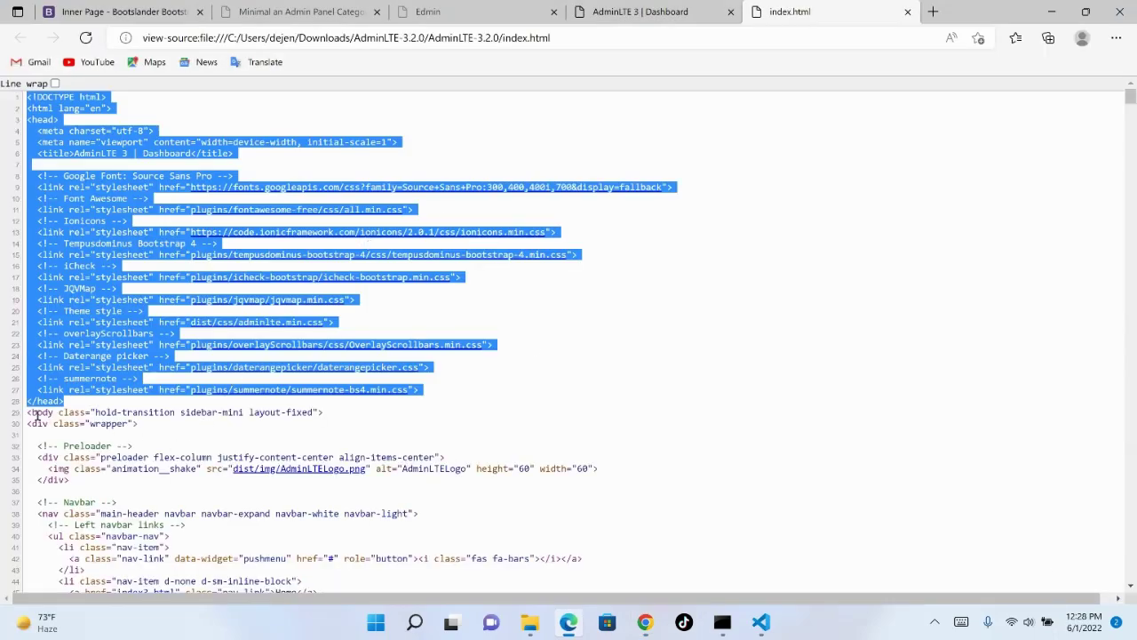
pyautogui.moveTo(28, 417); pyautogui.dragTo(127, 408)
pyautogui.scroll(-6, 56, 481)
pyautogui.scroll(-9, 56, 472)
pyautogui.scroll(-3, 72, 457)
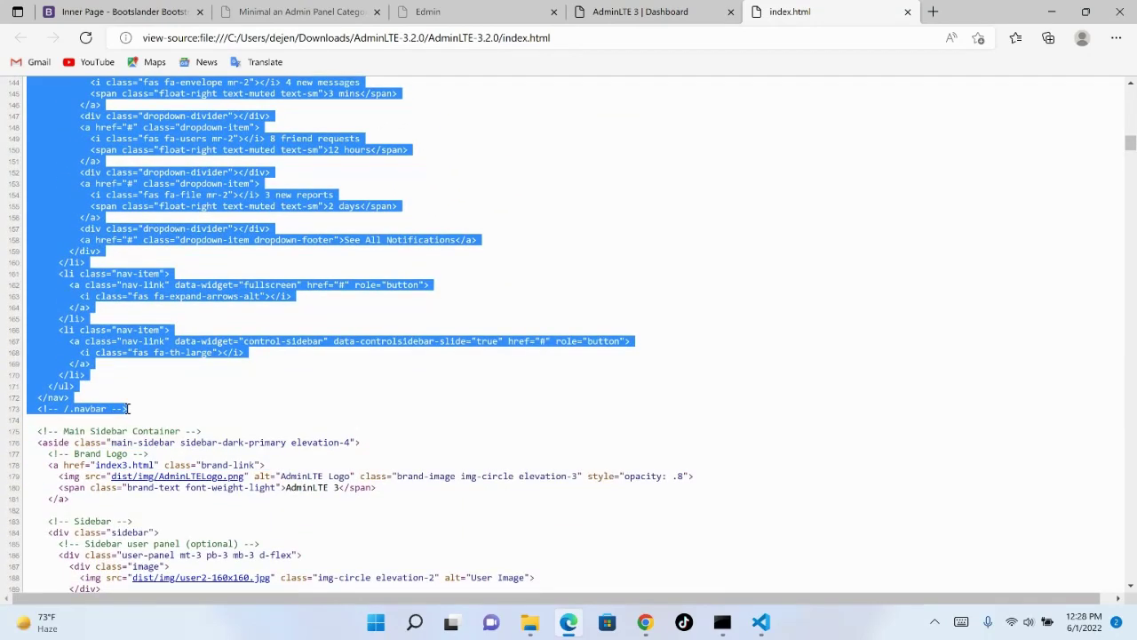
pyautogui.hotkey('alt', 'Tab')
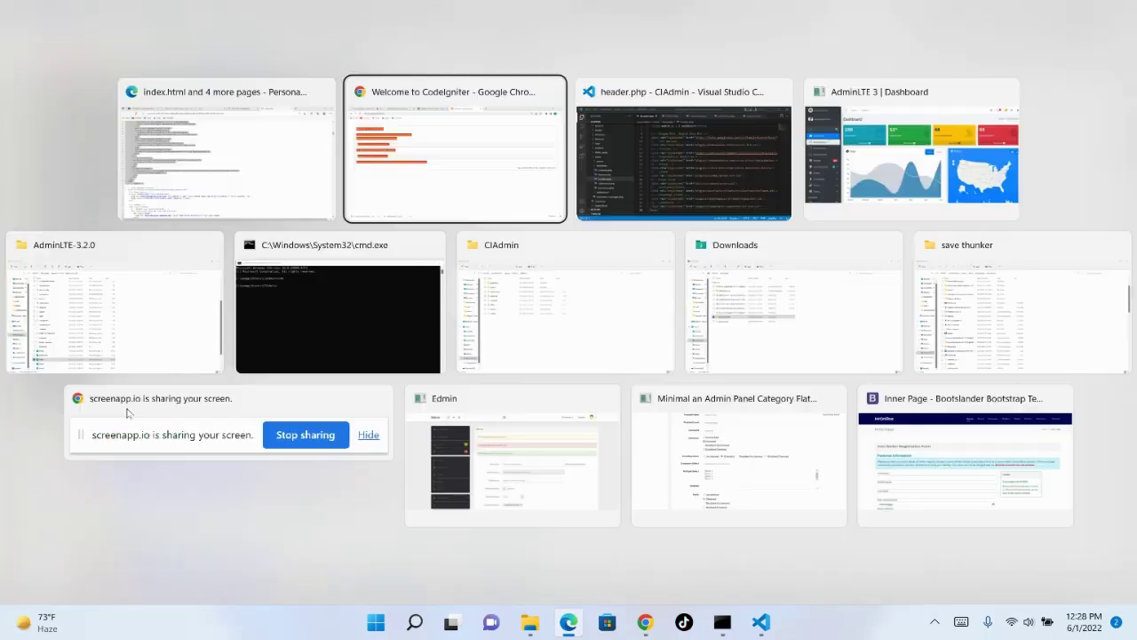
pyautogui.click(421, 14)
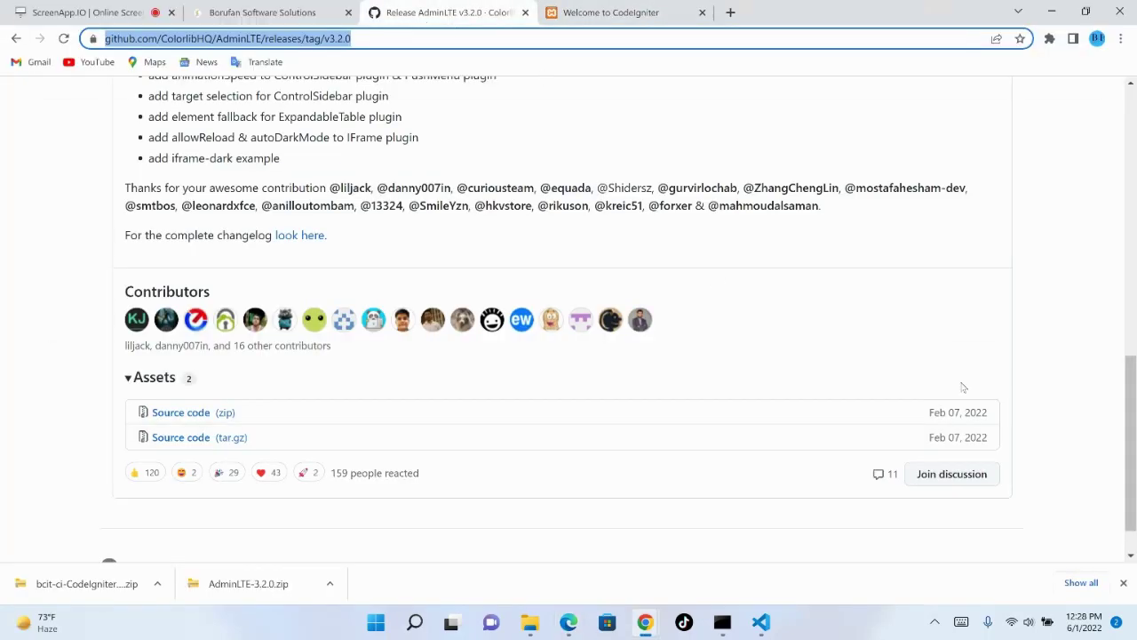
pyautogui.scroll(5, 962, 387)
pyautogui.click(612, 15)
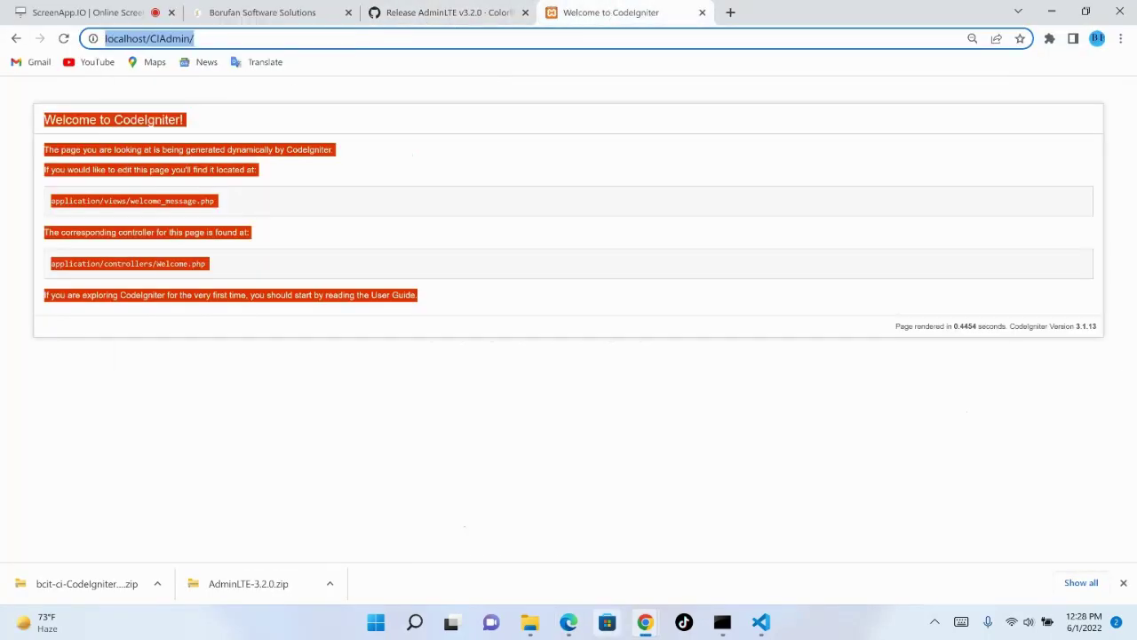
# - Return to the AdminLTE dashboard page in Edge and examine the top navigation bar that matches the selected navbar markup
pyautogui.click(568, 622)
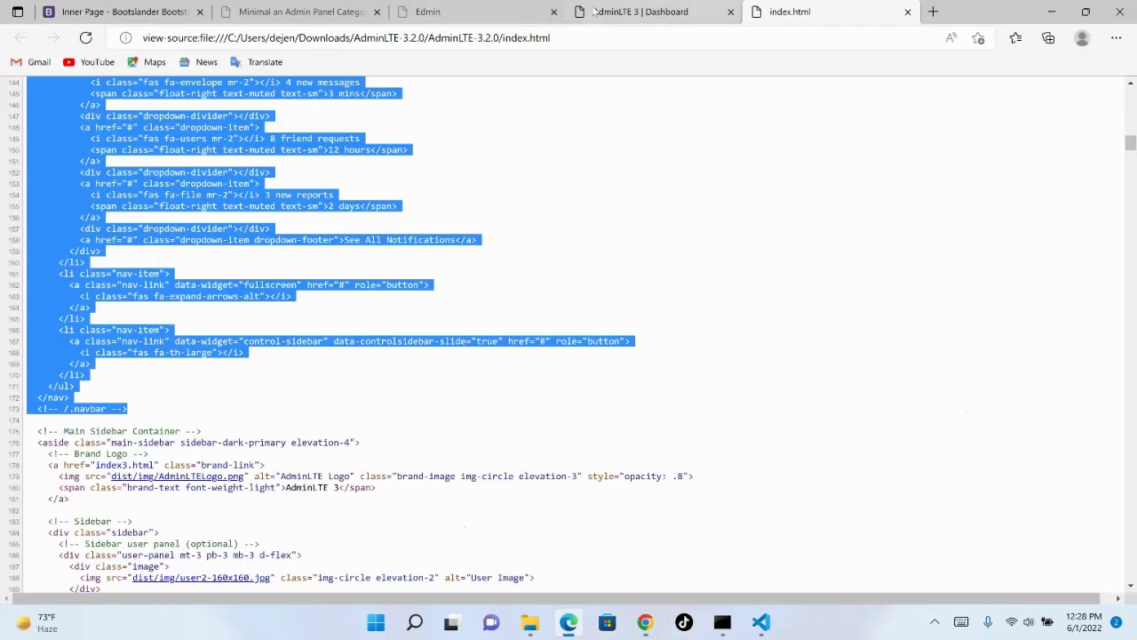
pyautogui.click(635, 11)
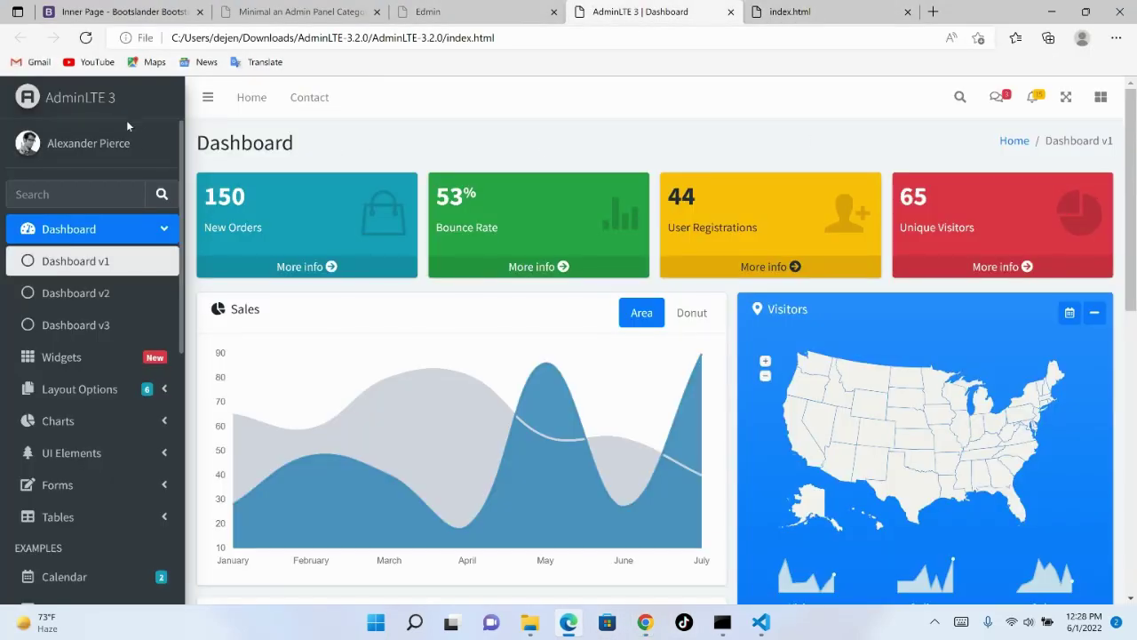
pyautogui.moveTo(189, 84); pyautogui.dragTo(1102, 96)
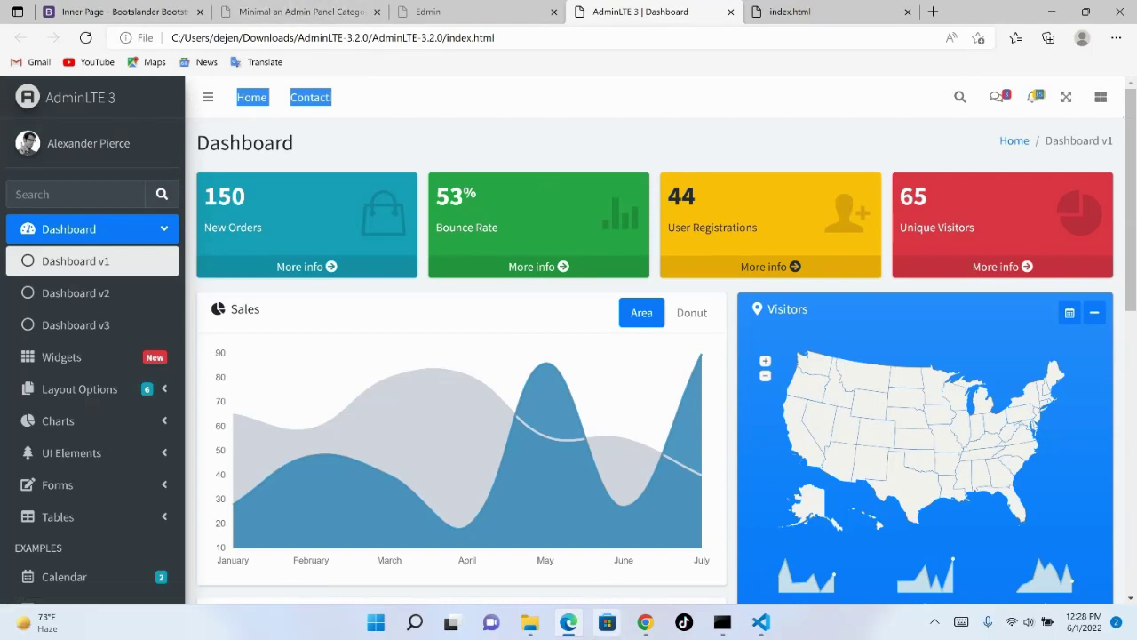
# - Switch to VS Code, paste the copied navbar markup into topmenu.php and save the file
pyautogui.click(762, 624)
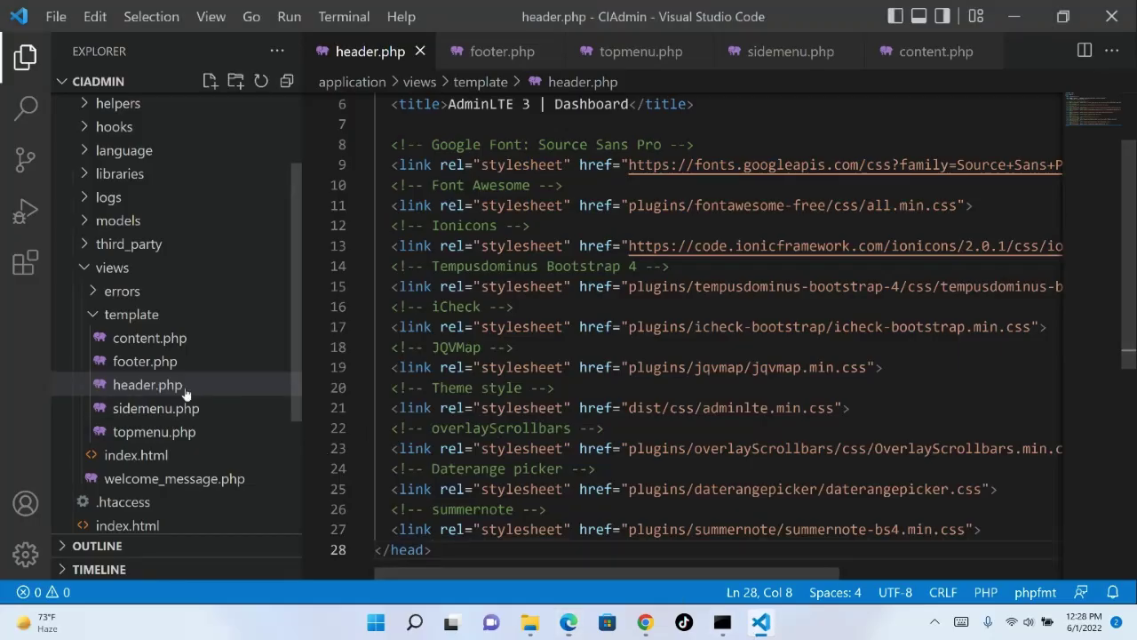
pyautogui.click(142, 429)
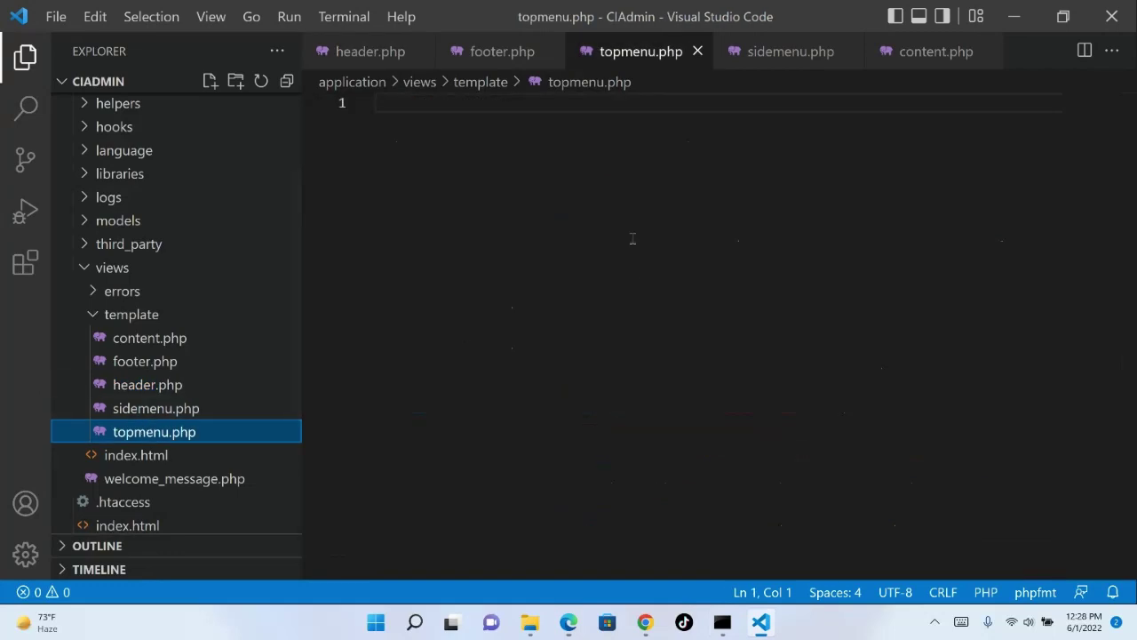
pyautogui.hotkey('ctrl', 'a')
pyautogui.click(516, 262)
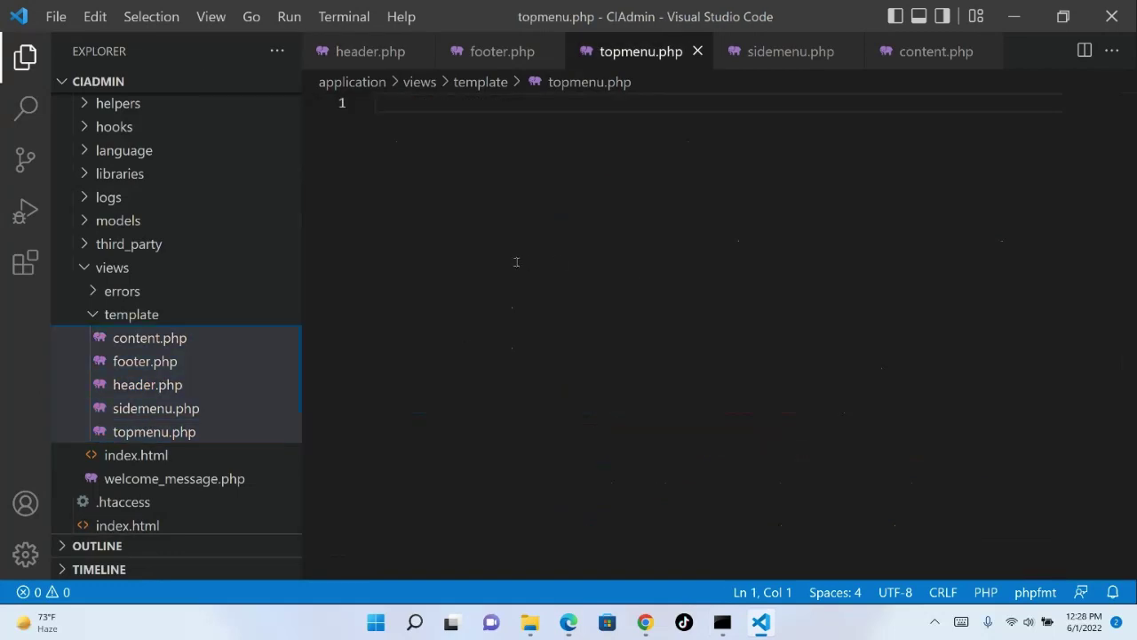
pyautogui.hotkey('ctrl', 'v')
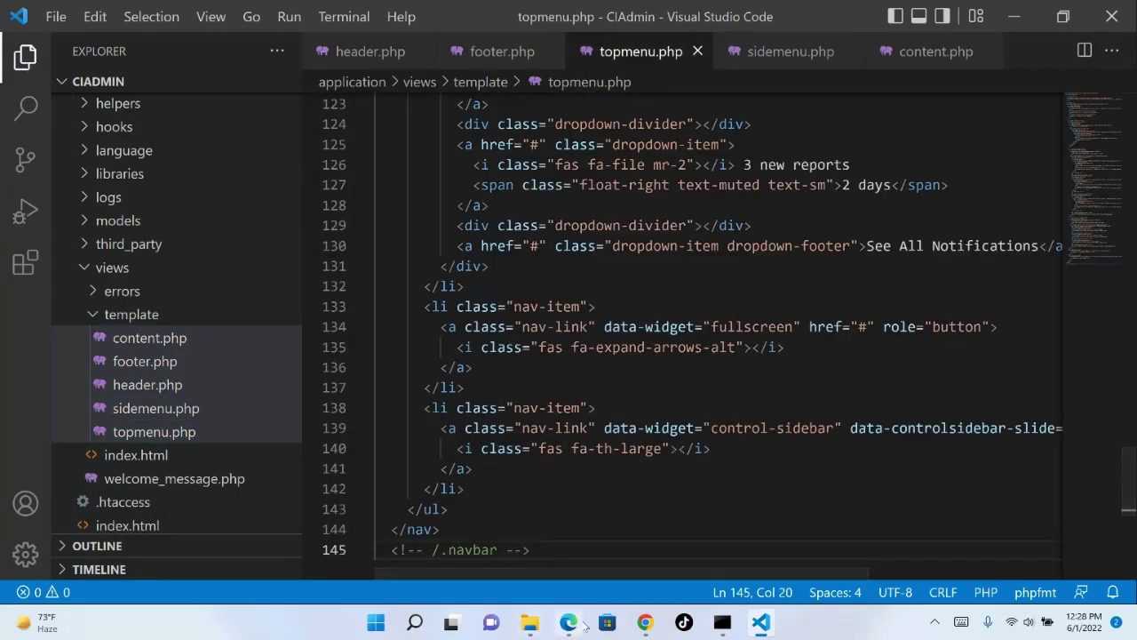
# - Copy the sidebar markup from the <!-- Main Sidebar Container --> comment through </aside> in the index.html source in Edge
pyautogui.click(645, 622)
pyautogui.click(569, 623)
pyautogui.click(887, 7)
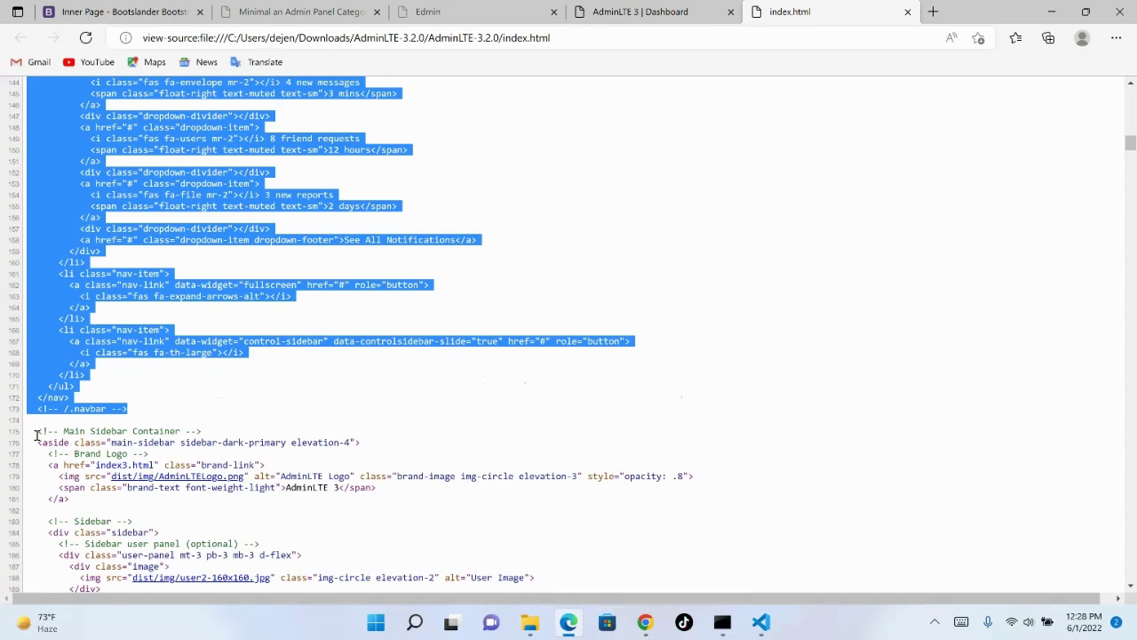
pyautogui.moveTo(36, 435); pyautogui.dragTo(164, 584)
pyautogui.hotkey('alt', 'Tab')
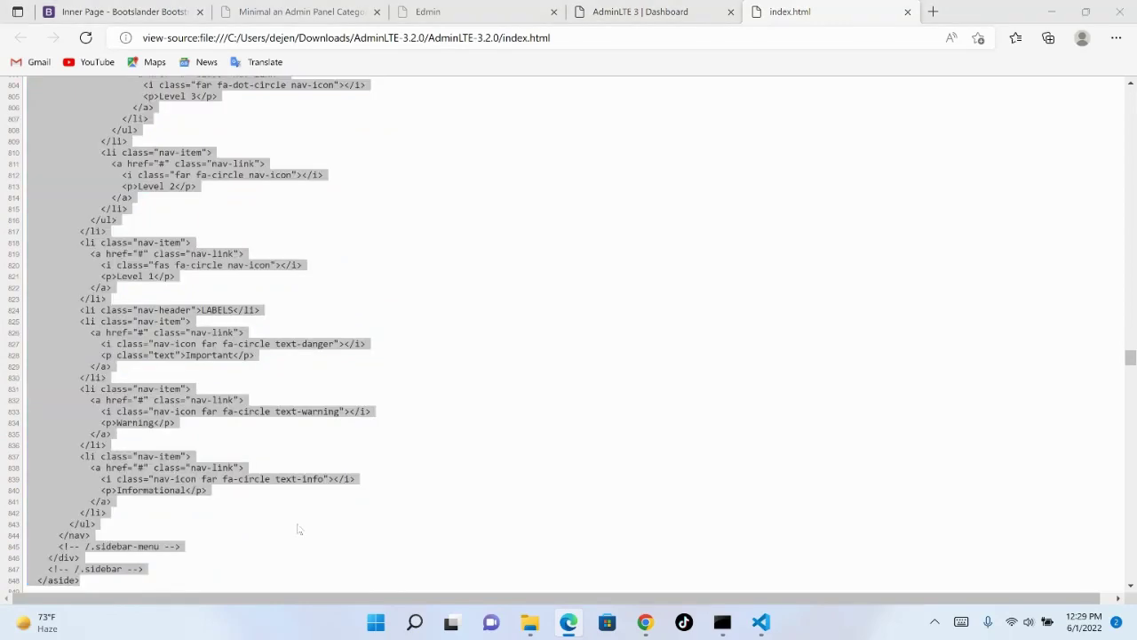
# - Switch to VS Code, paste the copied sidebar markup into sidemenu.php and save the file
pyautogui.click(761, 624)
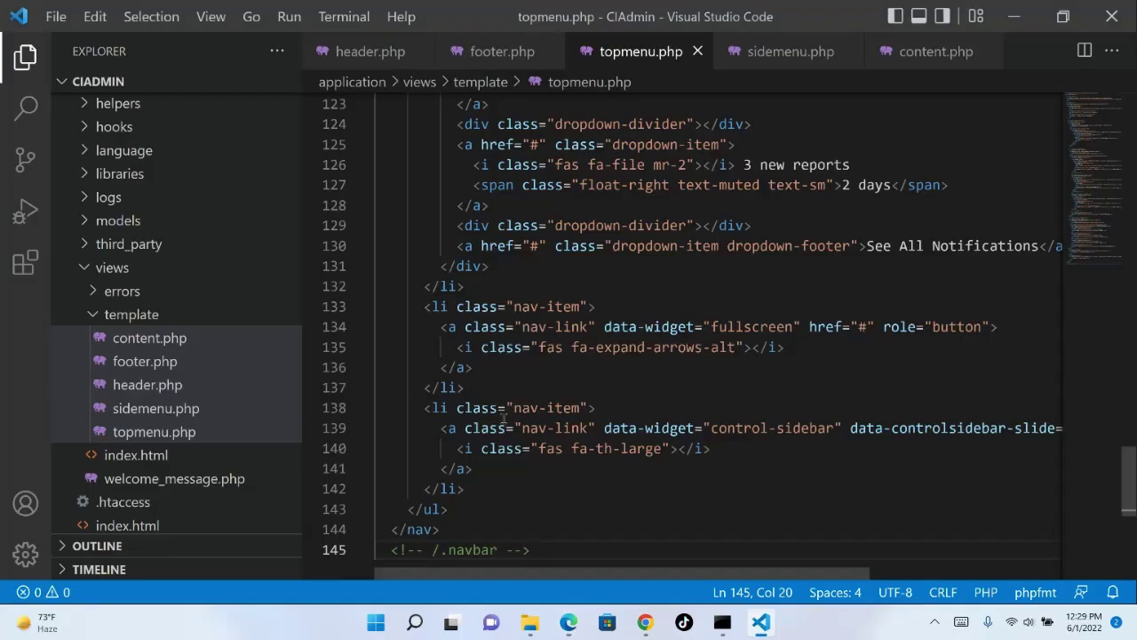
pyautogui.click(130, 408)
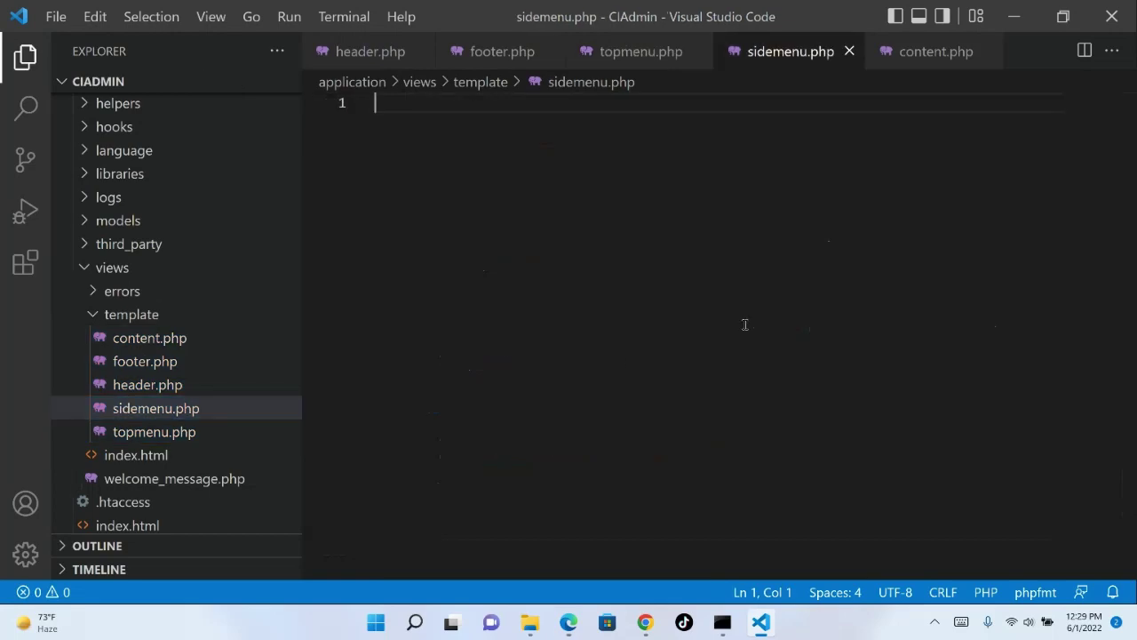
pyautogui.hotkey('ctrl', 'v')
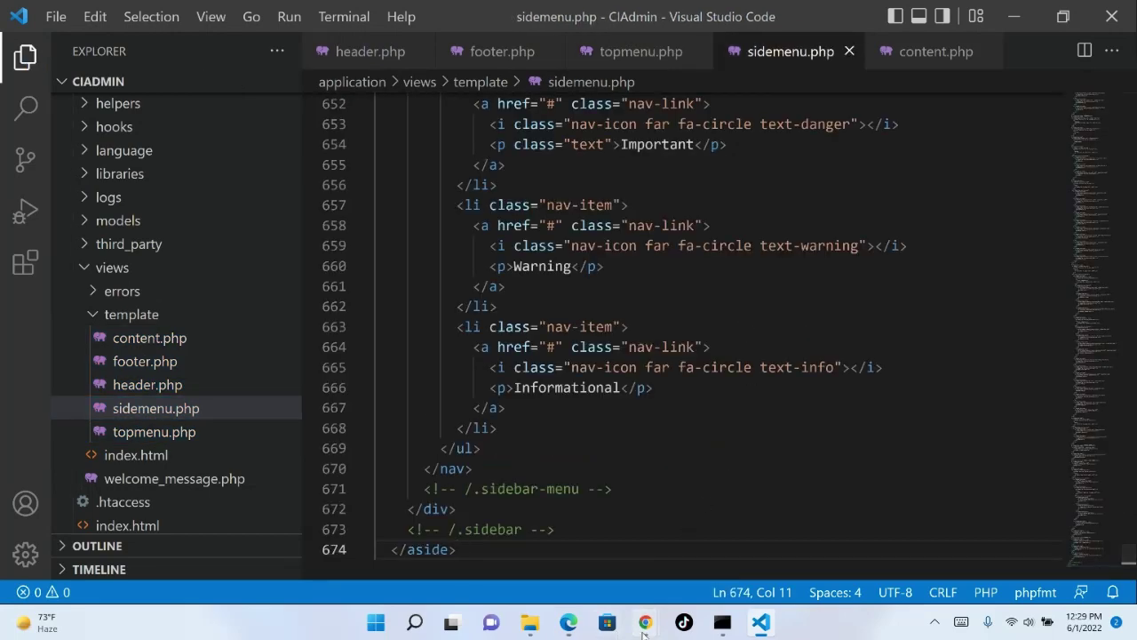
# - Copy the index.html source in Edge from the Content Wrapper comment through <footer class="main-footer", leaving out its closing bracket
pyautogui.click(569, 625)
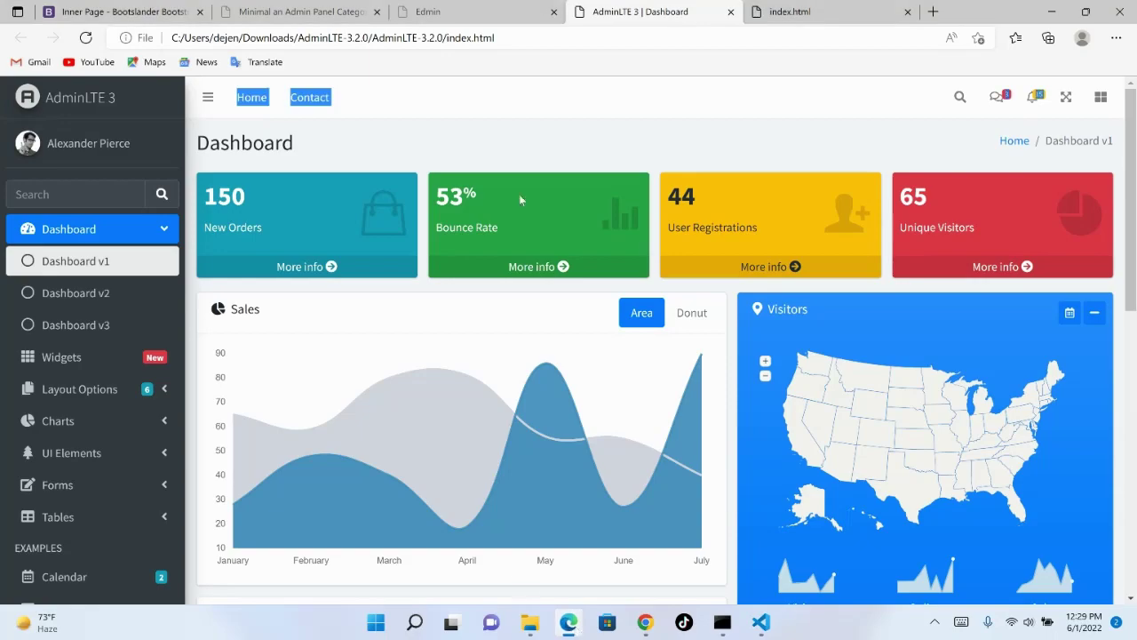
pyautogui.click(795, 13)
pyautogui.scroll(-4, 178, 479)
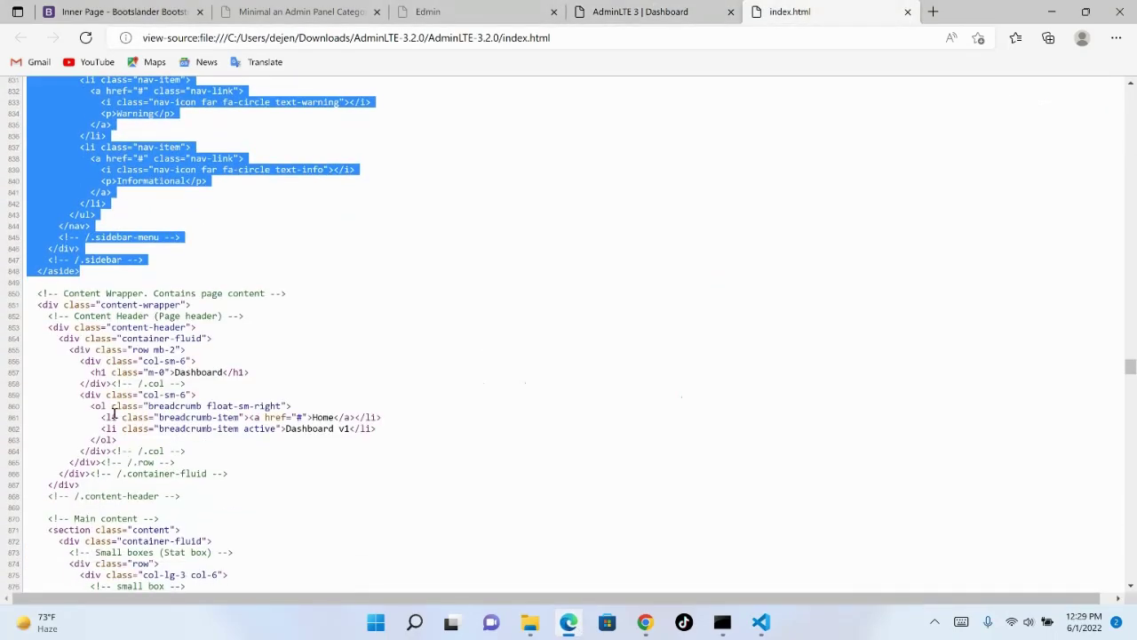
pyautogui.moveTo(32, 293); pyautogui.dragTo(118, 468)
pyautogui.scroll(-20, 158, 531)
pyautogui.scroll(-18, 209, 537)
pyautogui.scroll(-8, 214, 534)
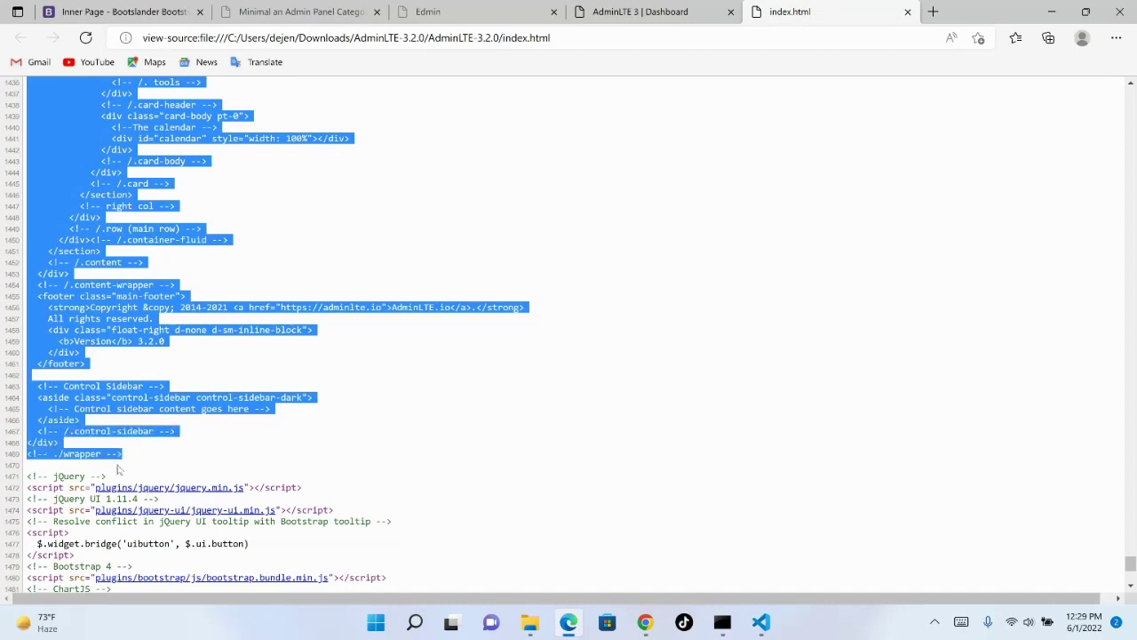
pyautogui.moveTo(118, 426); pyautogui.dragTo(183, 293)
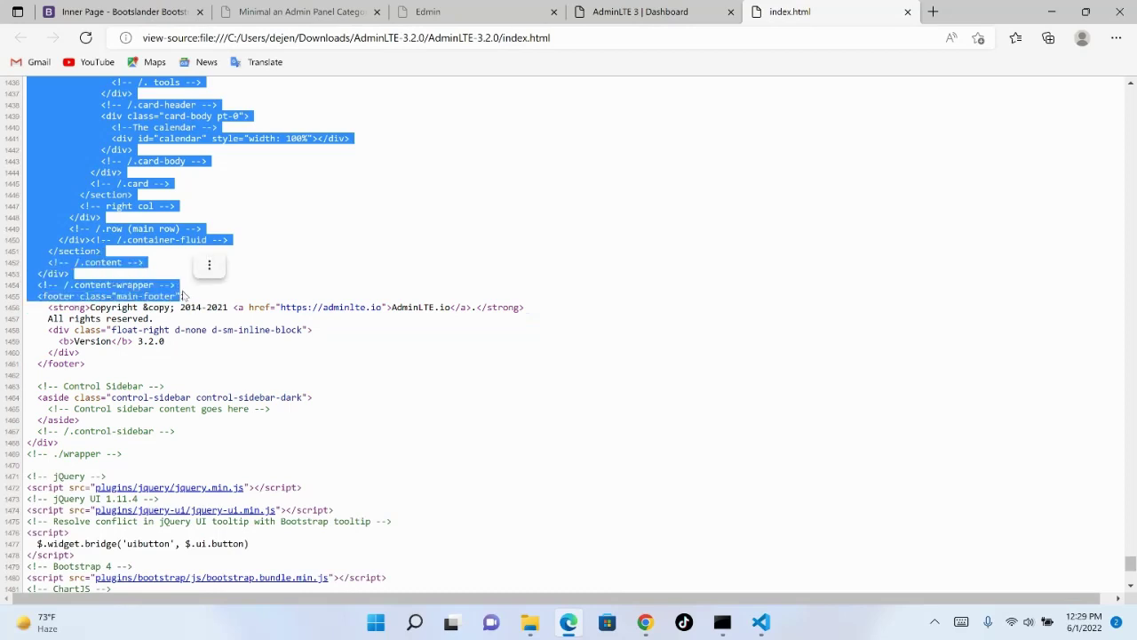
pyautogui.hotkey('alt', 'Tab')
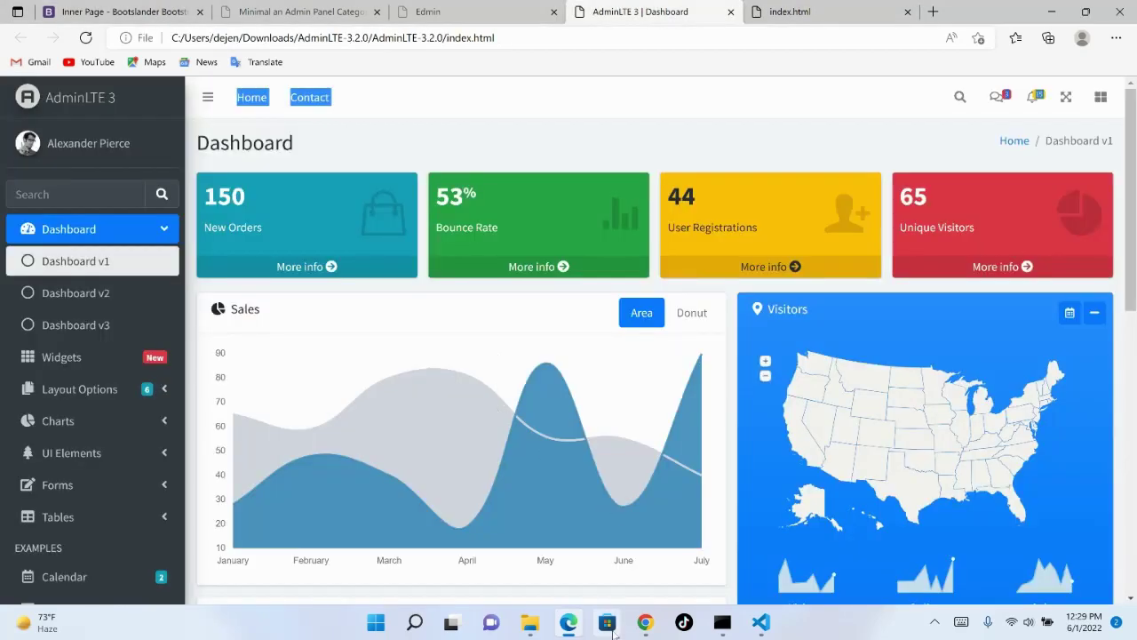
# - Switch to VS Code, paste the copied content wrapper markup into content.php and save the file
pyautogui.click(757, 621)
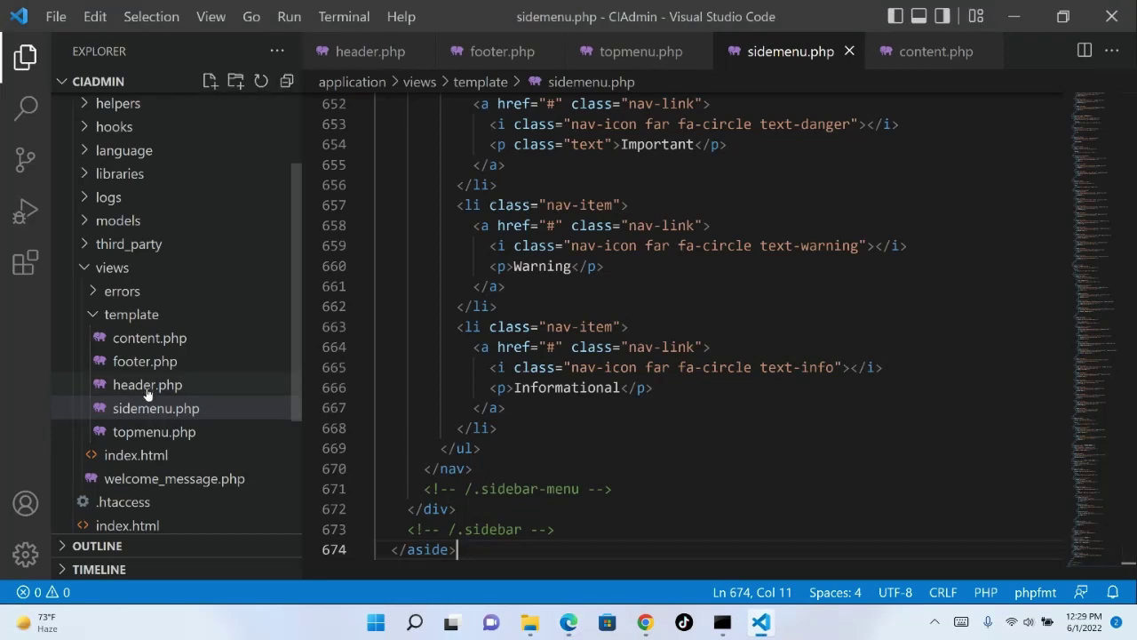
pyautogui.click(144, 333)
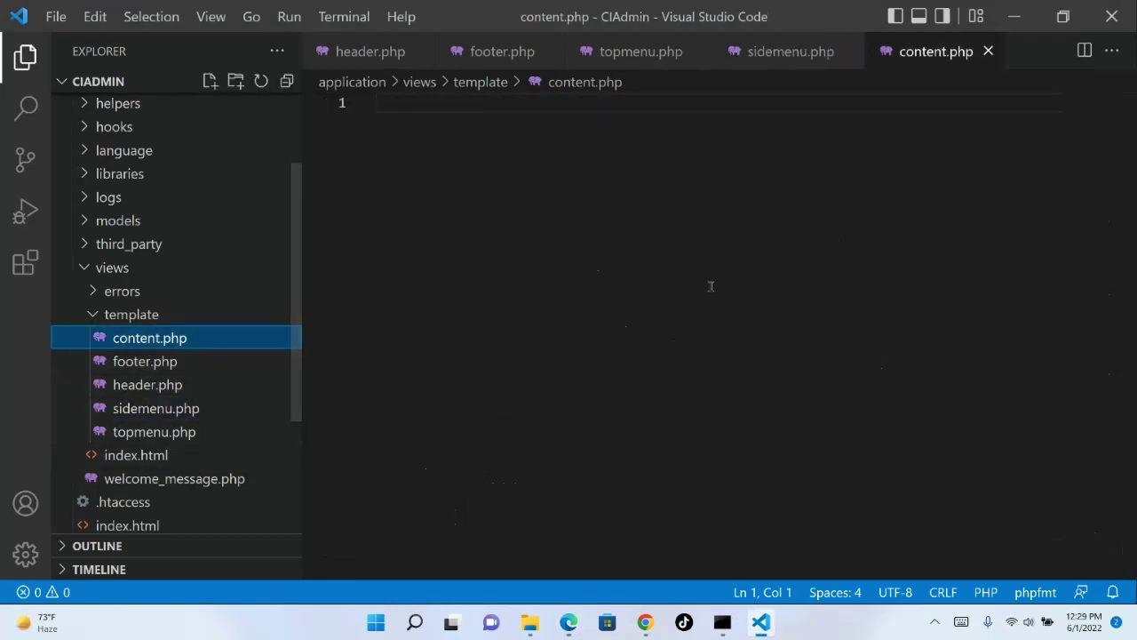
pyautogui.hotkey('ctrl', 'a')
pyautogui.click(534, 250)
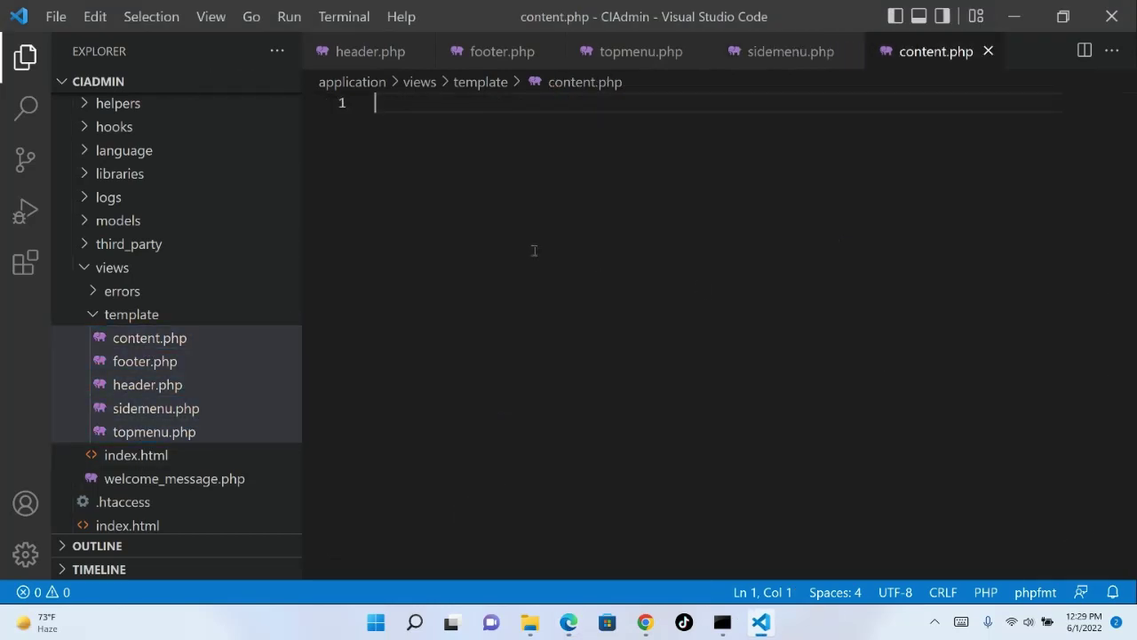
pyautogui.hotkey('ctrl', 'v')
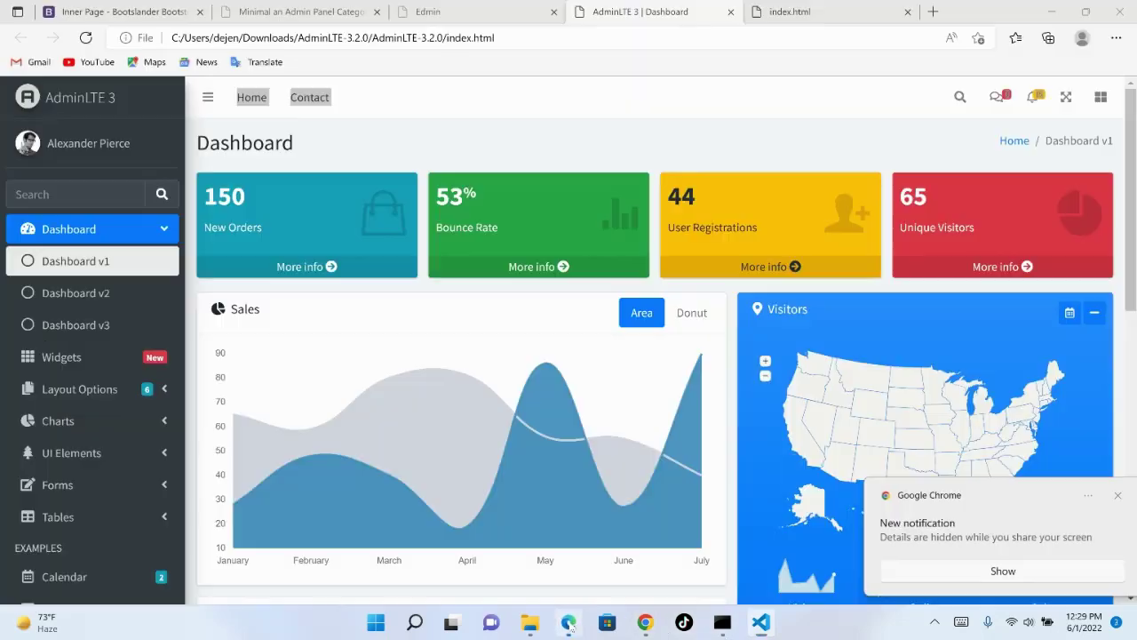
# - Copy the index.html source in Edge from the <footer class="main-footer"> tag through the closing </html> tag
pyautogui.click(569, 622)
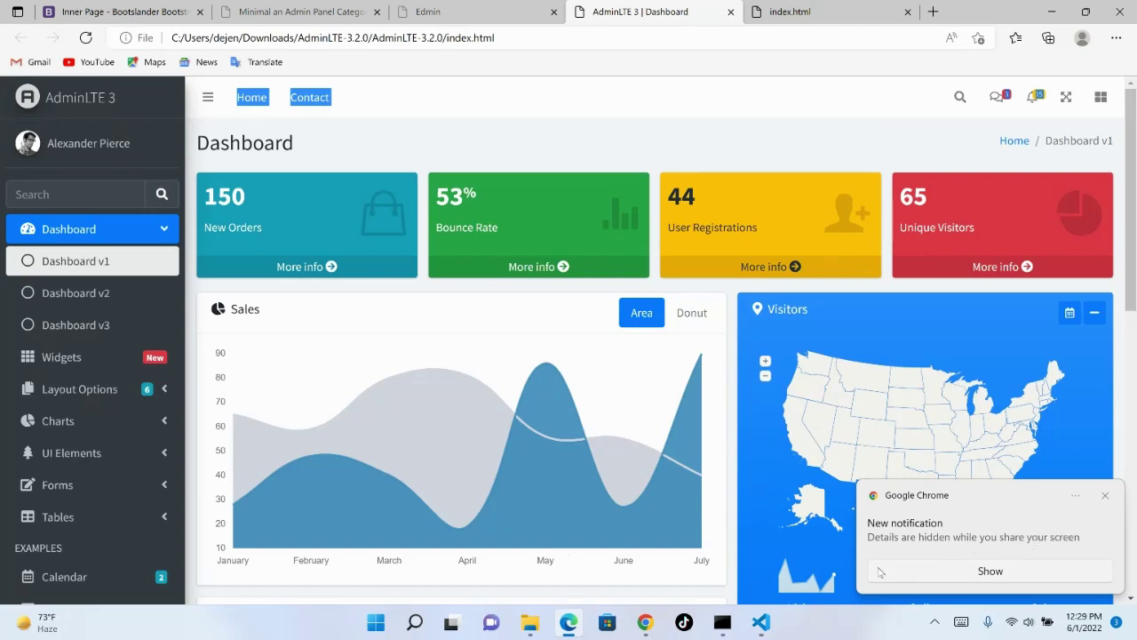
pyautogui.click(1105, 495)
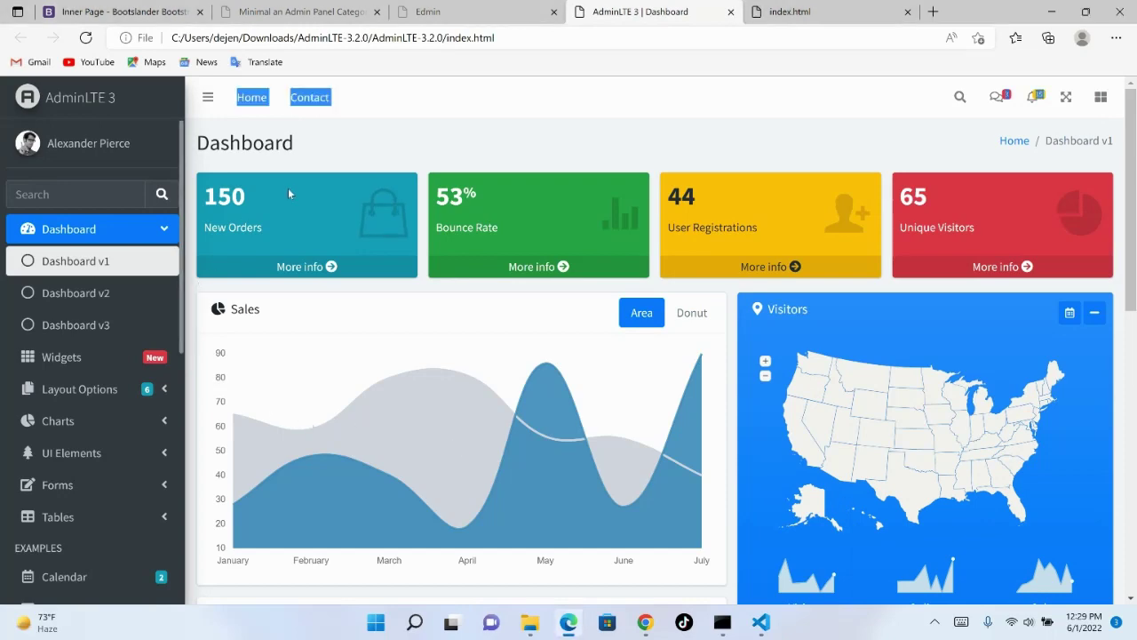
pyautogui.click(500, 135)
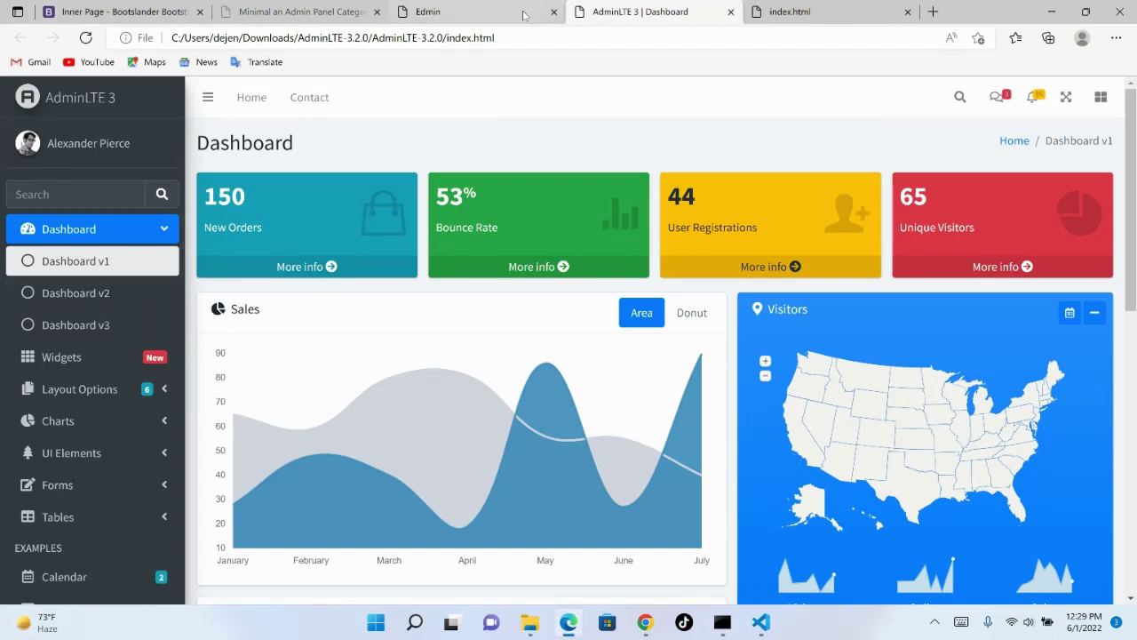
pyautogui.click(791, 11)
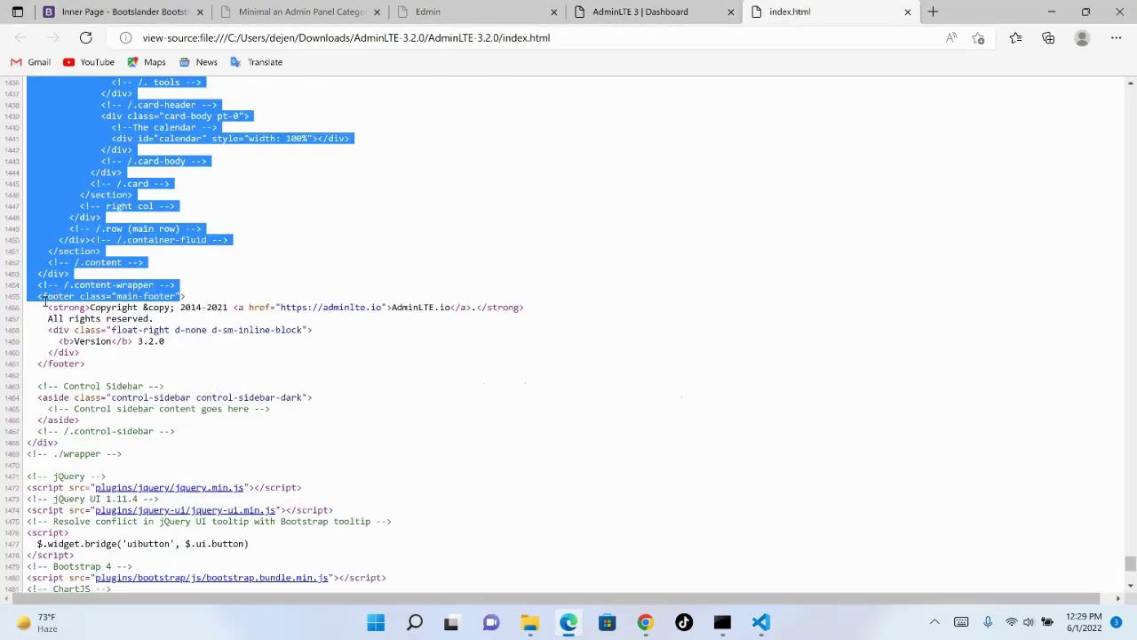
pyautogui.click(104, 289)
pyautogui.moveTo(35, 286); pyautogui.dragTo(79, 488)
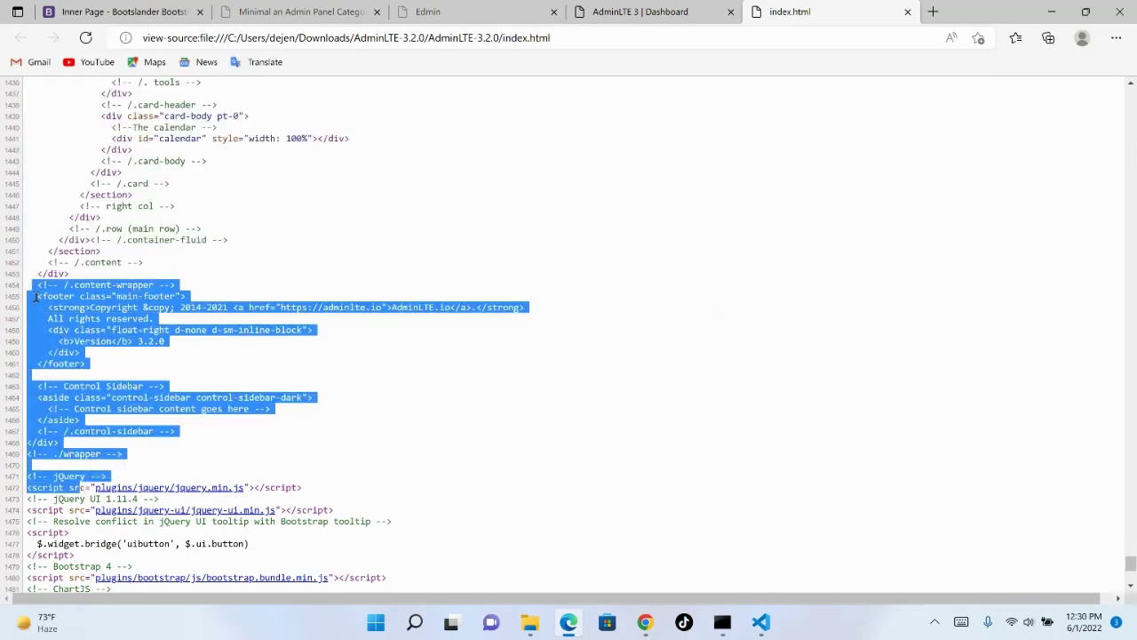
pyautogui.click(36, 297)
pyautogui.scroll(-3, 106, 445)
pyautogui.keyDown('shift'); pyautogui.click(64, 582); pyautogui.keyUp('shift')
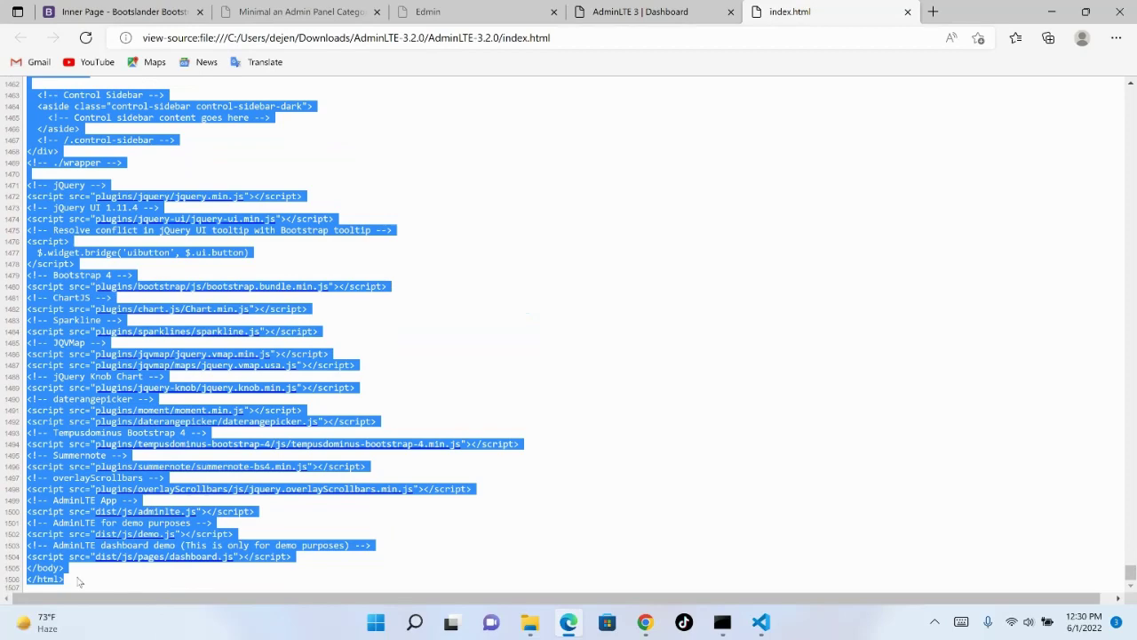
pyautogui.hotkey('ctrl', 'shift', 'Tab')
# - Switch to VS Code, paste the copied footer and script markup into footer.php and save the file
pyautogui.click(760, 622)
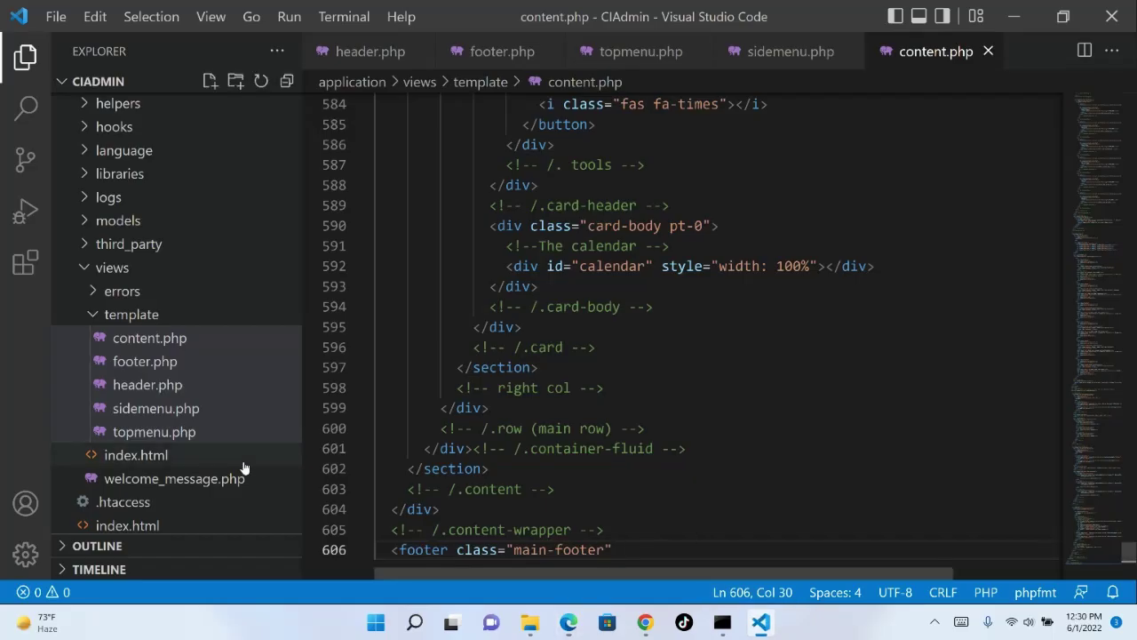
pyautogui.click(143, 370)
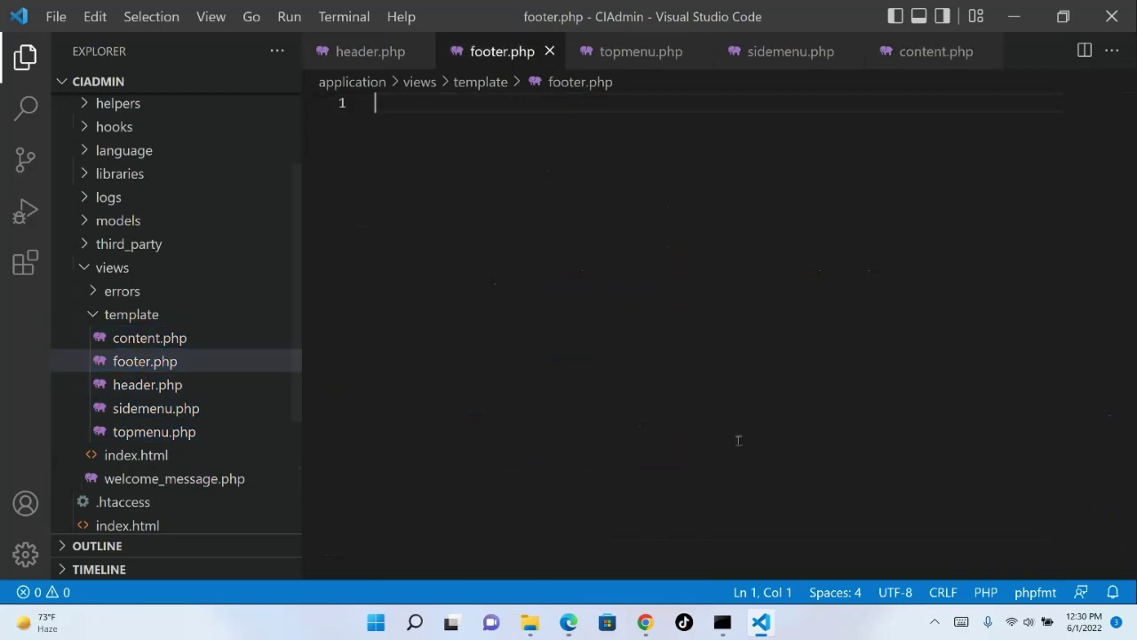
pyautogui.hotkey('ctrl', 'v')
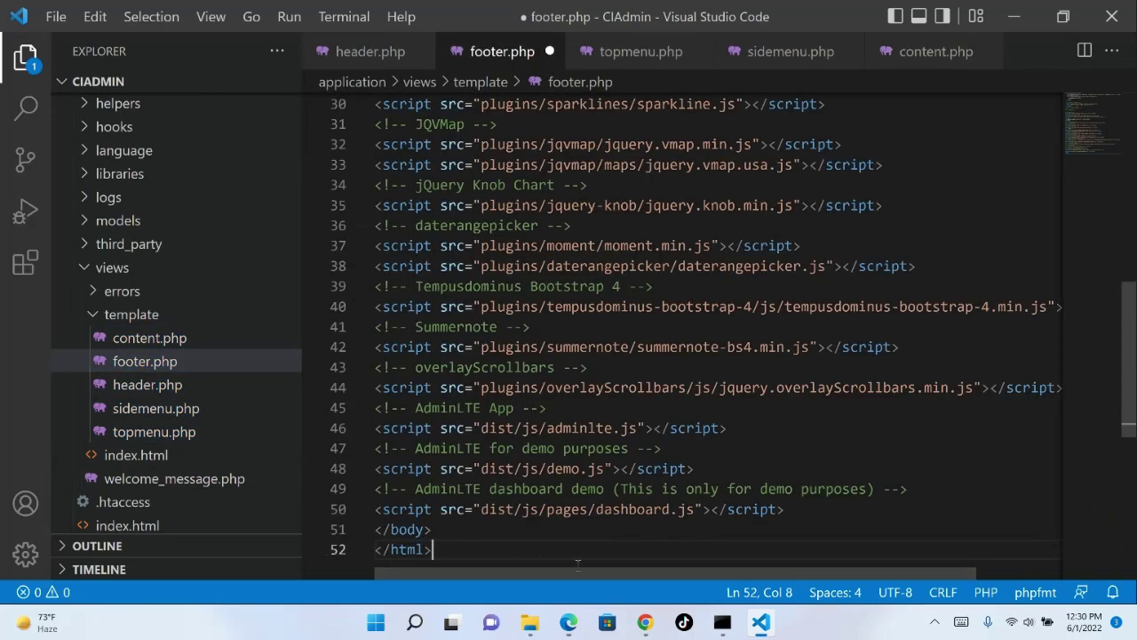
pyautogui.hotkey('ctrl', 's')
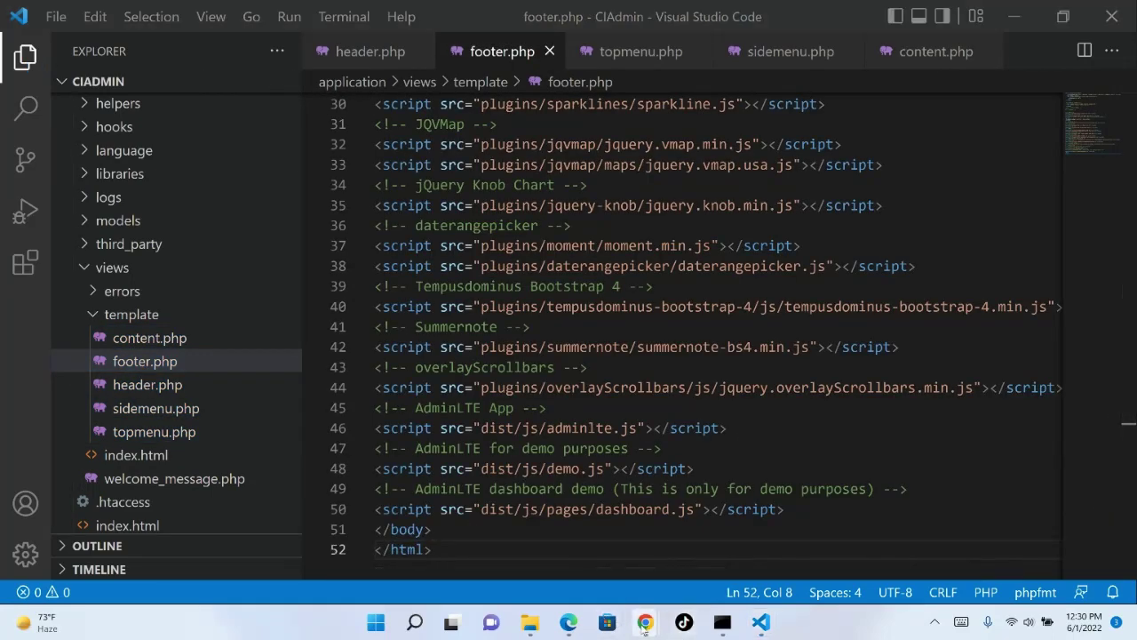
pyautogui.click(643, 624)
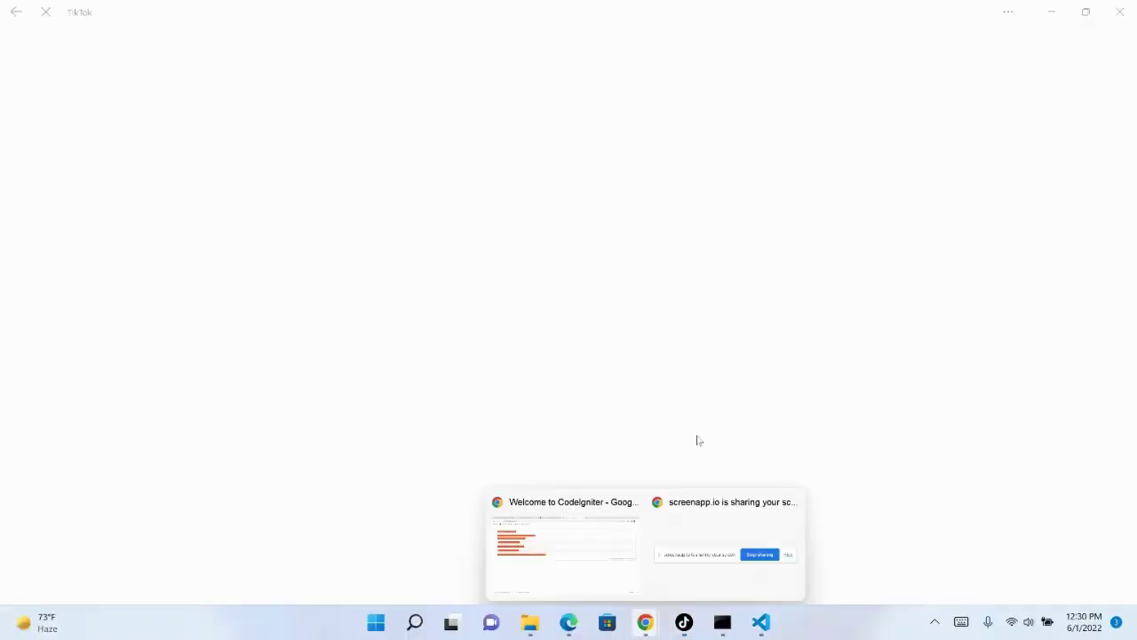
pyautogui.click(1121, 12)
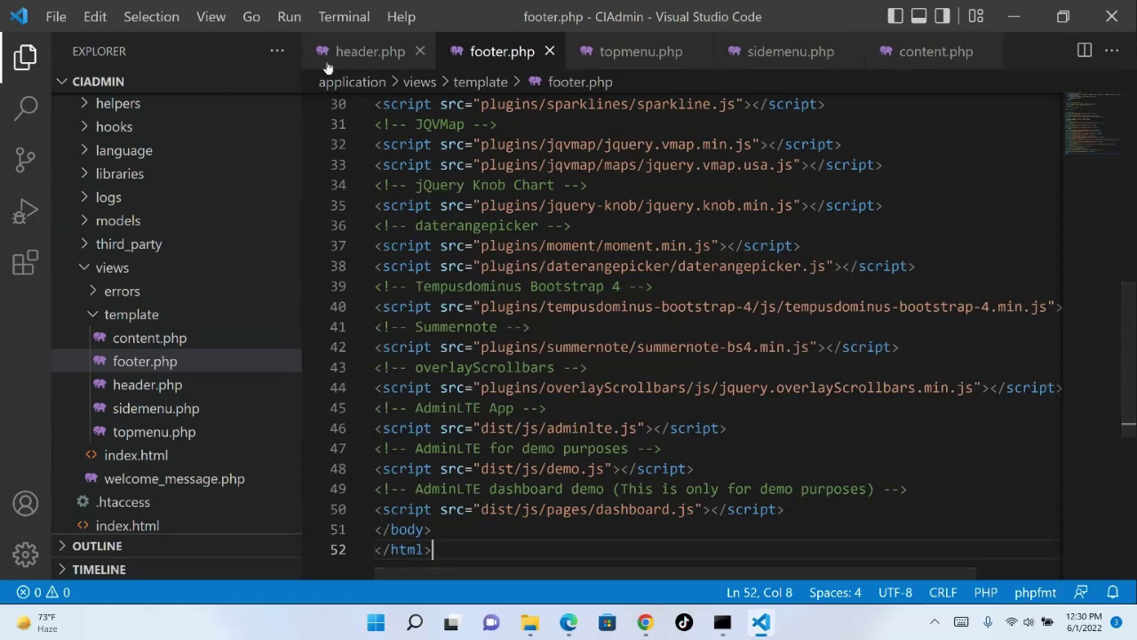
# - Check the beginning of topmenu.php and open the Welcome.php controller at its index() function
pyautogui.click(622, 51)
pyautogui.scroll(10, 647, 242)
pyautogui.scroll(20, 647, 243)
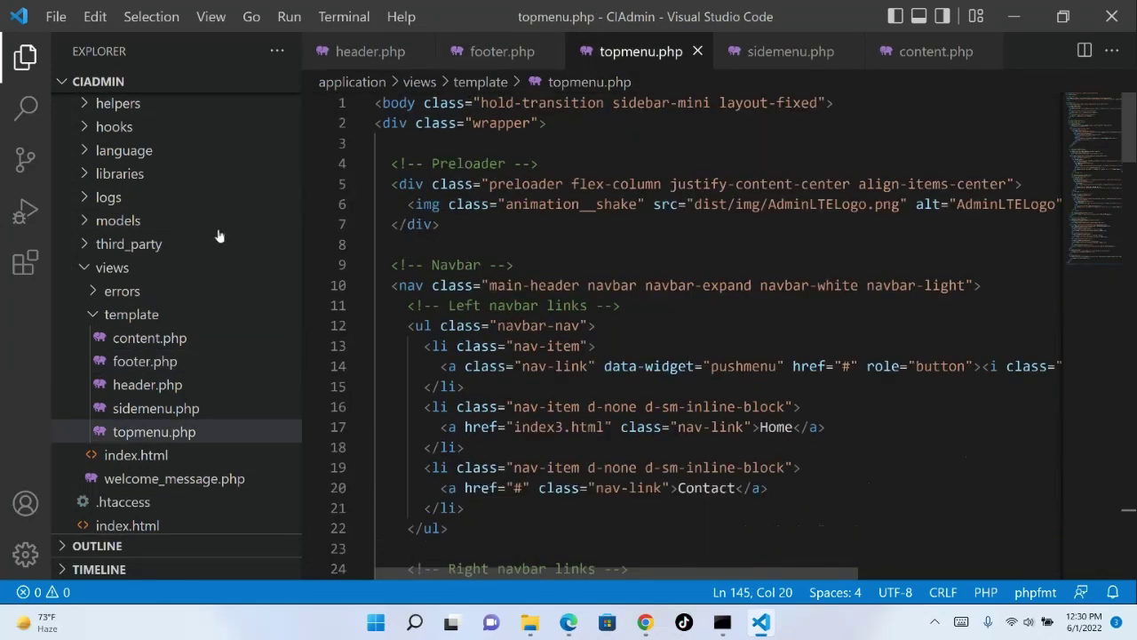
pyautogui.scroll(2, 135, 161)
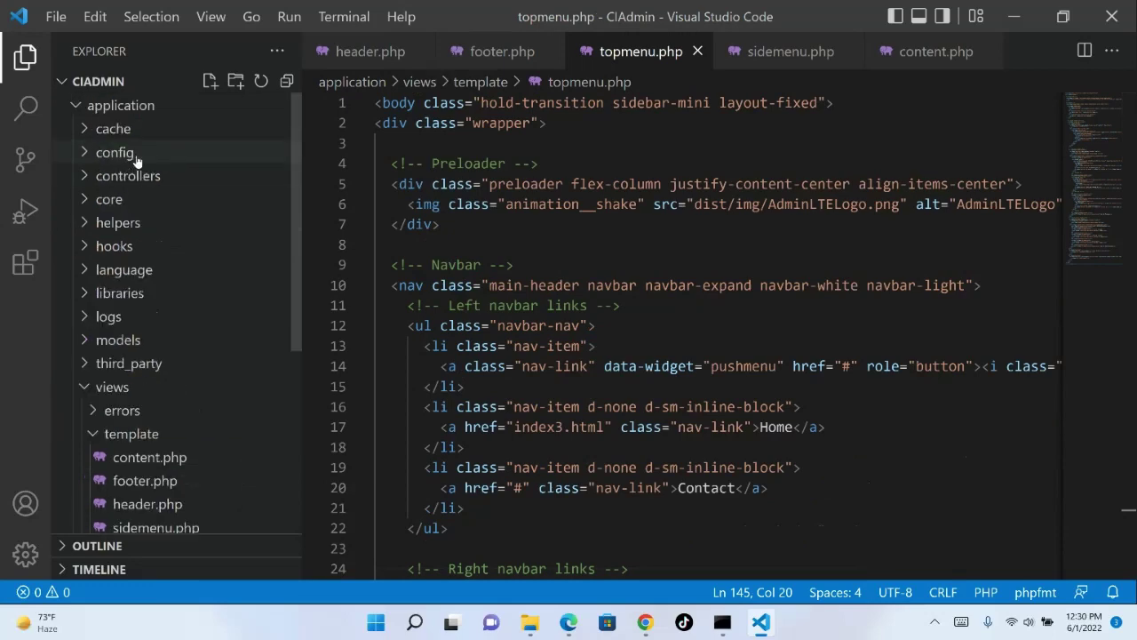
pyautogui.click(130, 177)
pyautogui.click(125, 228)
pyautogui.scroll(-4, 517, 312)
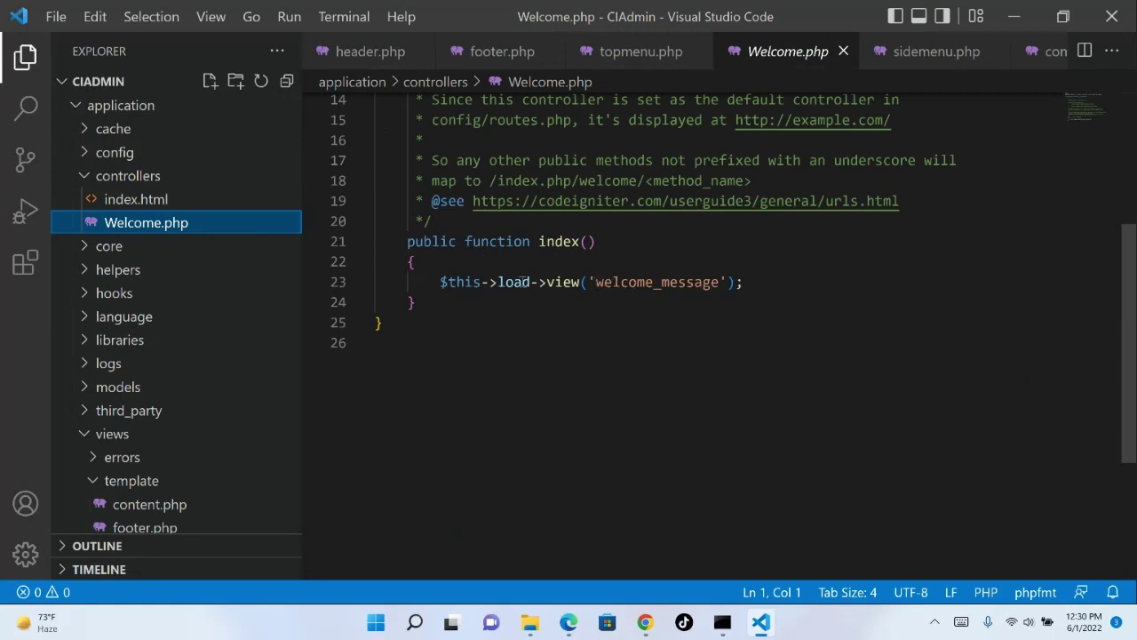
# - Replace the welcome_message view call in index() of Welcome.php with $this->load->view('template/header');
pyautogui.moveTo(441, 282); pyautogui.dragTo(749, 283)
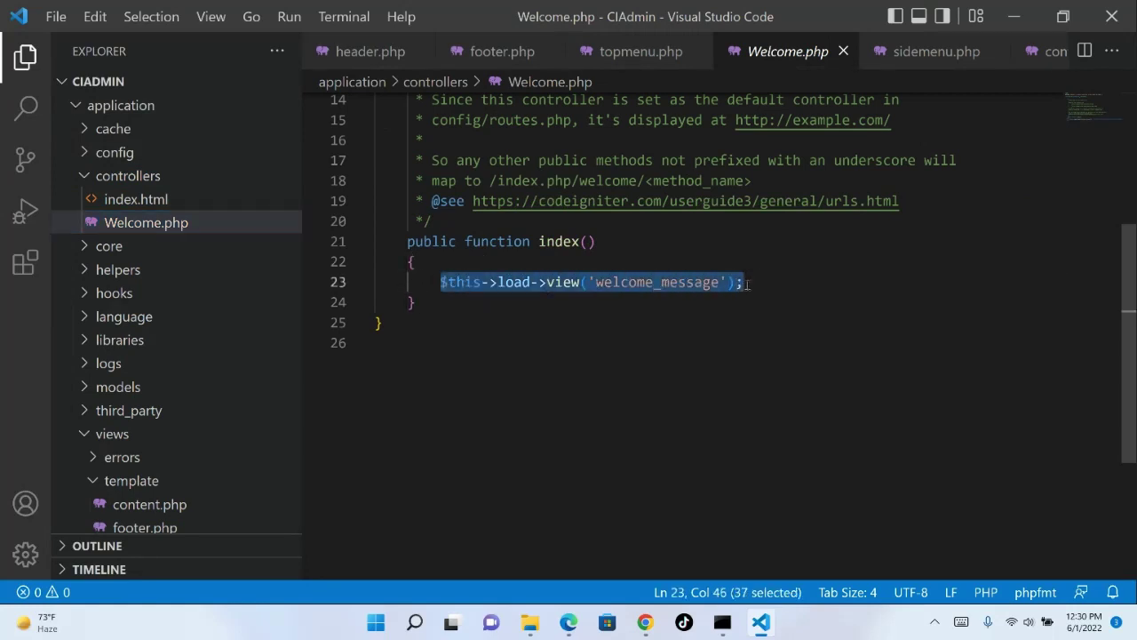
pyautogui.press('BackSpace')
pyautogui.write('$')
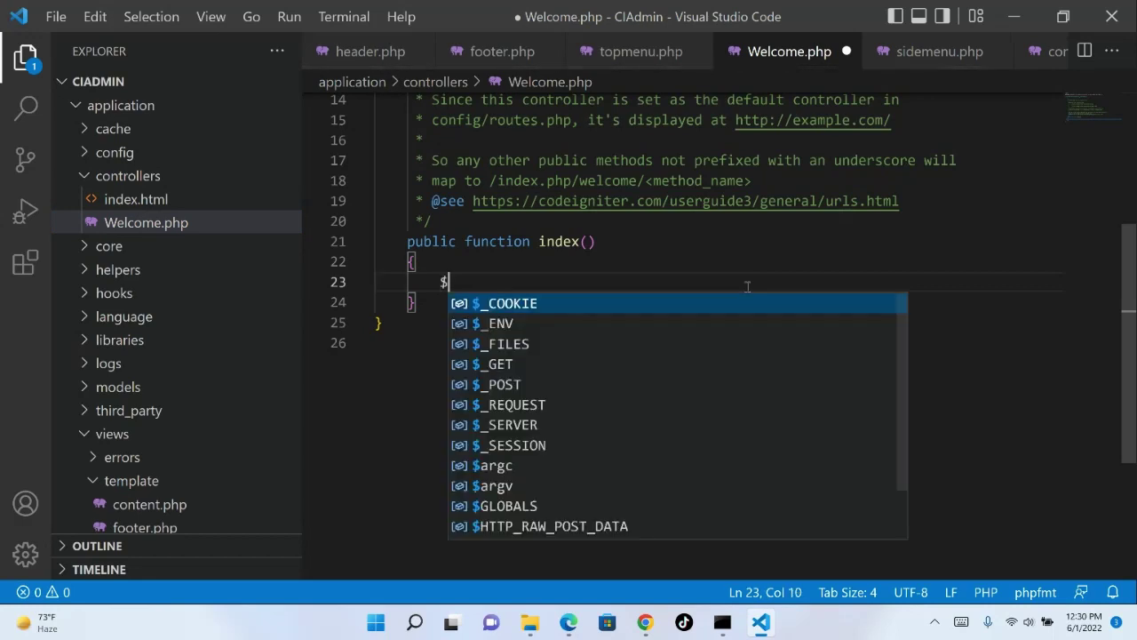
pyautogui.write('this-')
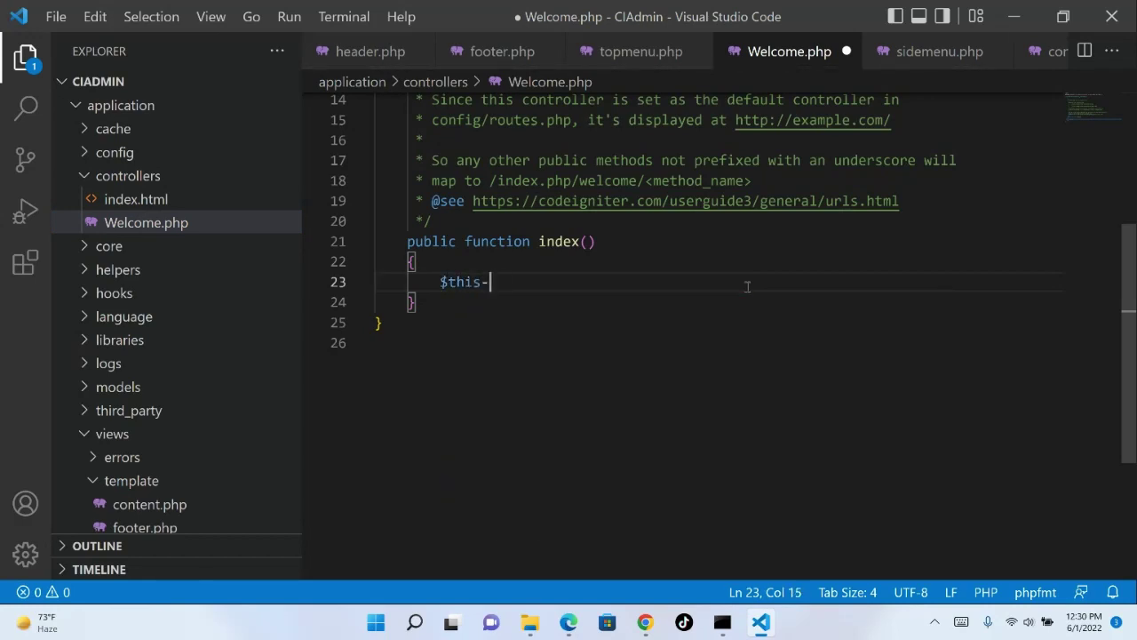
pyautogui.write(">load->view('")
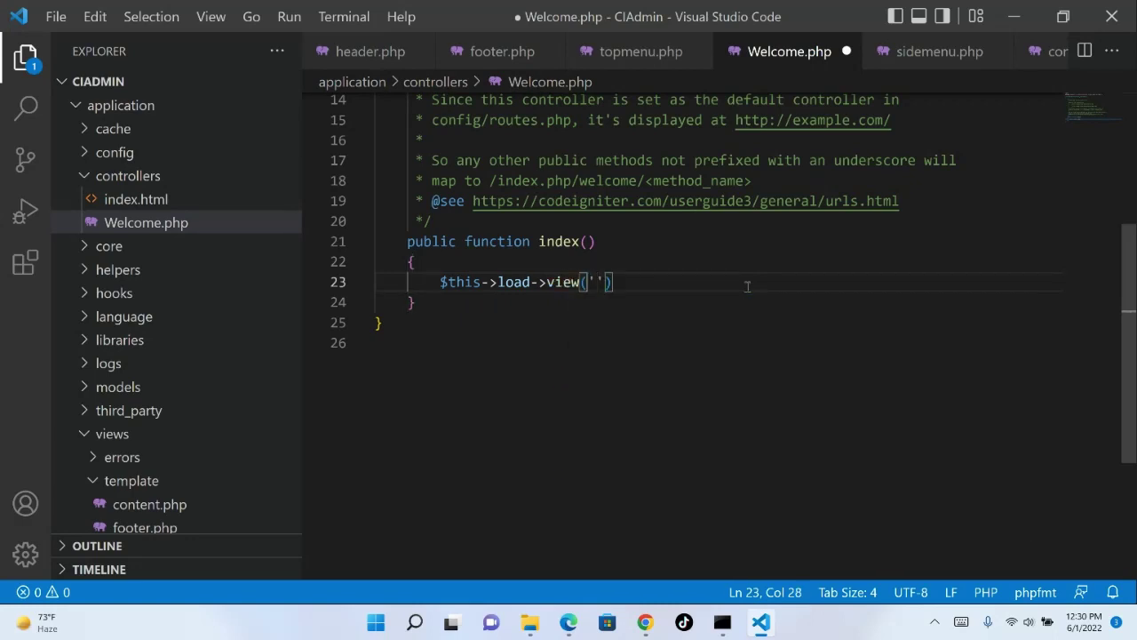
pyautogui.write('template/')
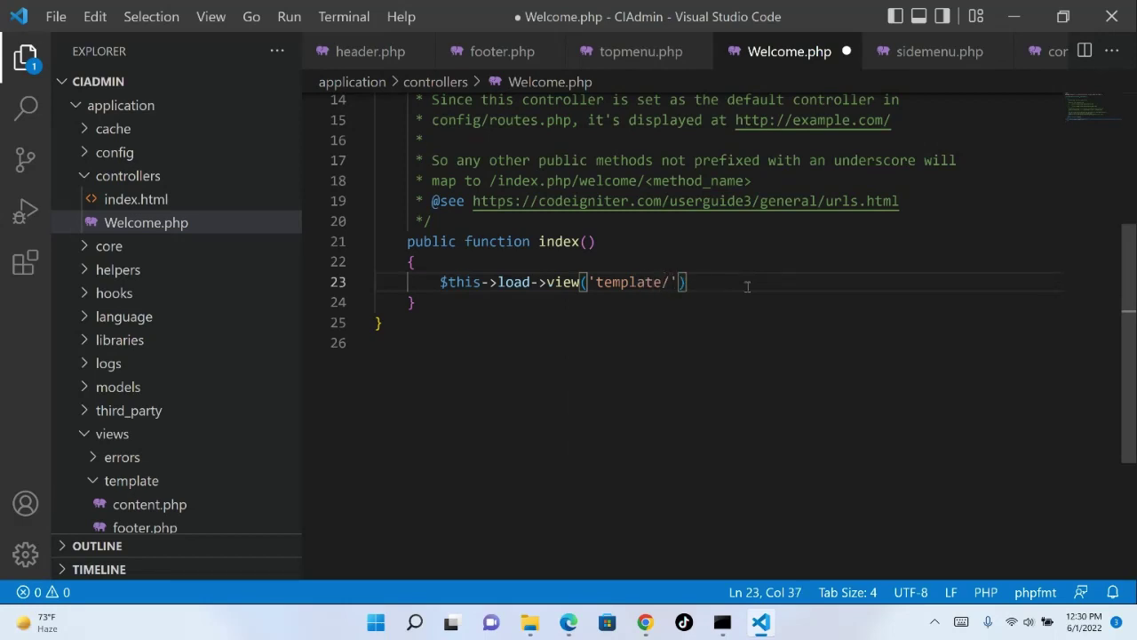
pyautogui.write('header')
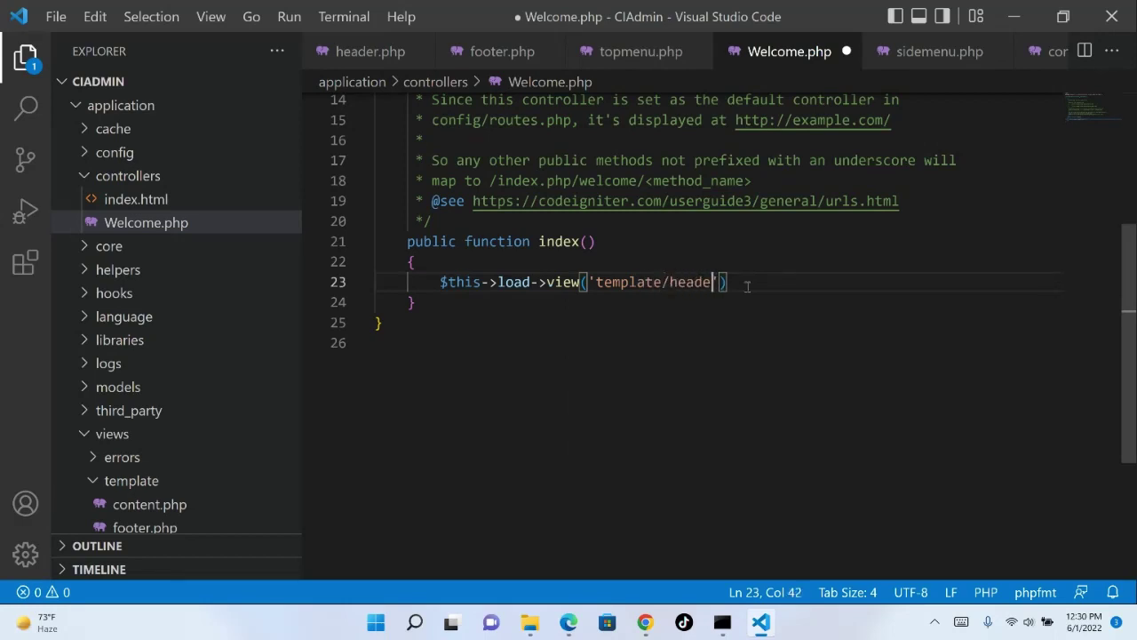
pyautogui.press('Right')
pyautogui.press('Right')
pyautogui.write(';')
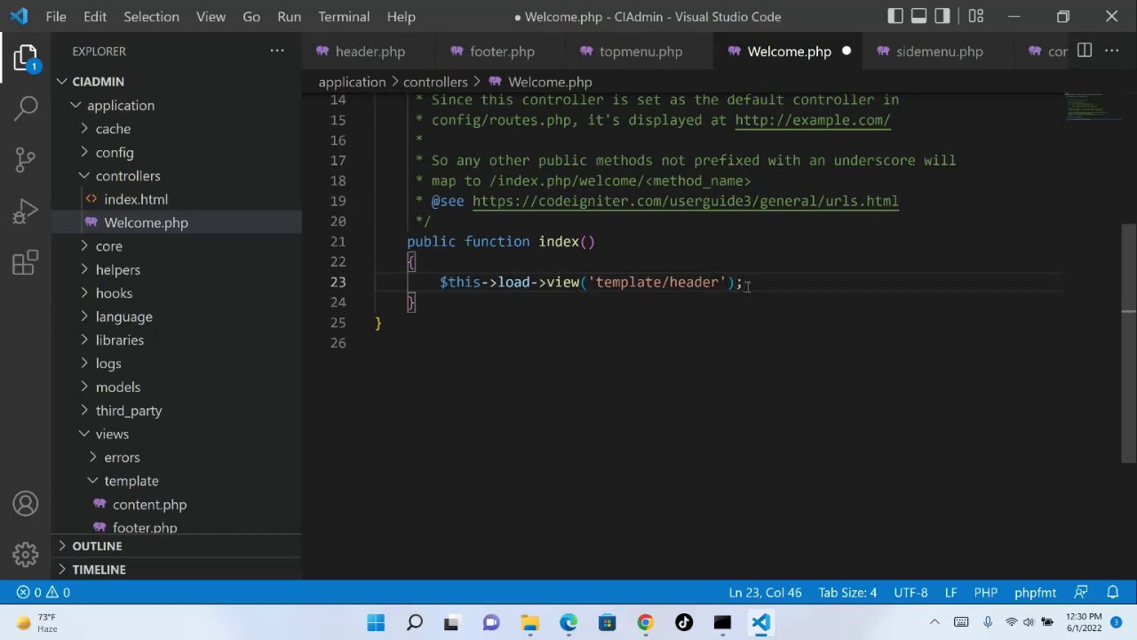
# - Duplicate the template/header load line four times and change the first two copies to template/topmenu and template/sidemenu
pyautogui.hotkey('shift', 'alt', 'Down')
pyautogui.hotkey('shift', 'alt', 'Down')
pyautogui.hotkey('shift', 'alt', 'Down')
pyautogui.hotkey('shift', 'alt', 'Down')
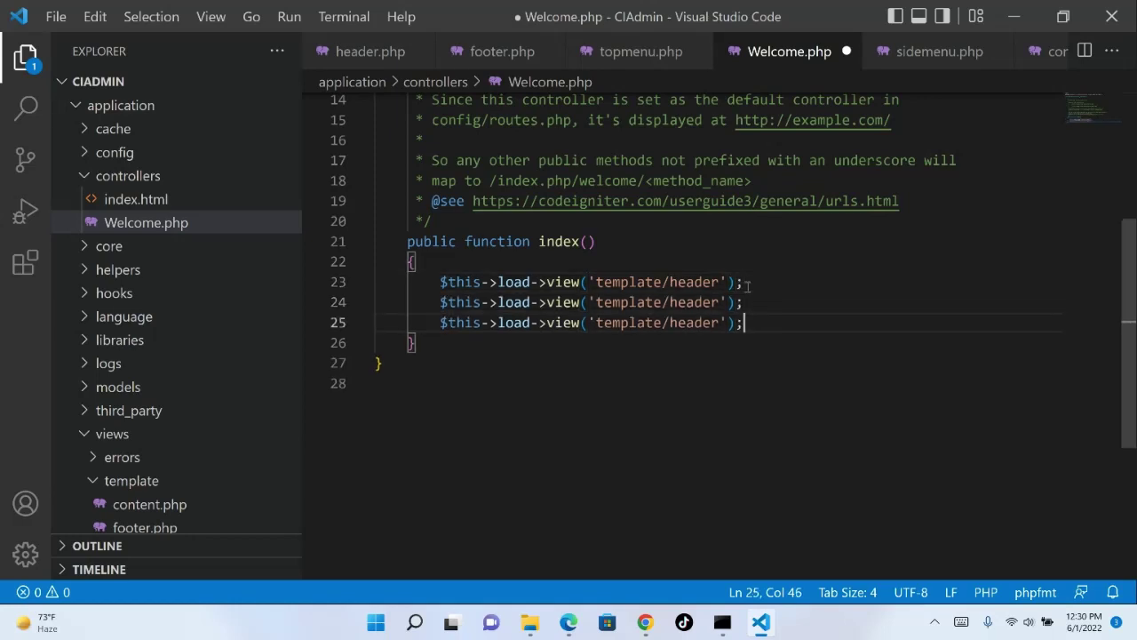
pyautogui.doubleClick(699, 302)
pyautogui.write('topmenu')
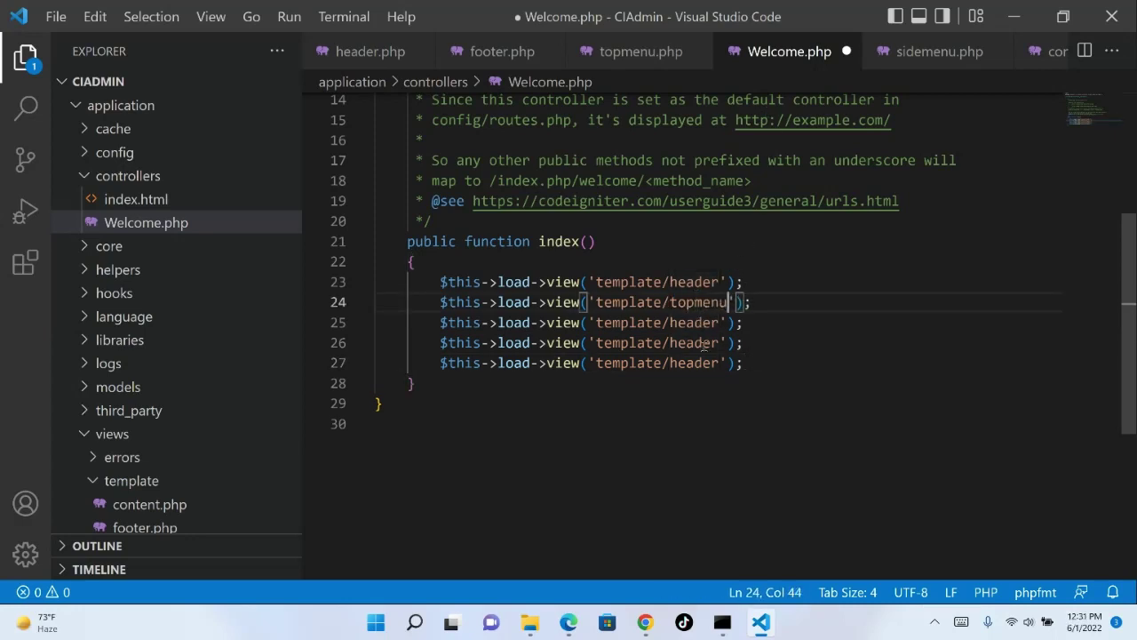
pyautogui.doubleClick(694, 322)
pyautogui.write('sidem')
pyautogui.write('enu')
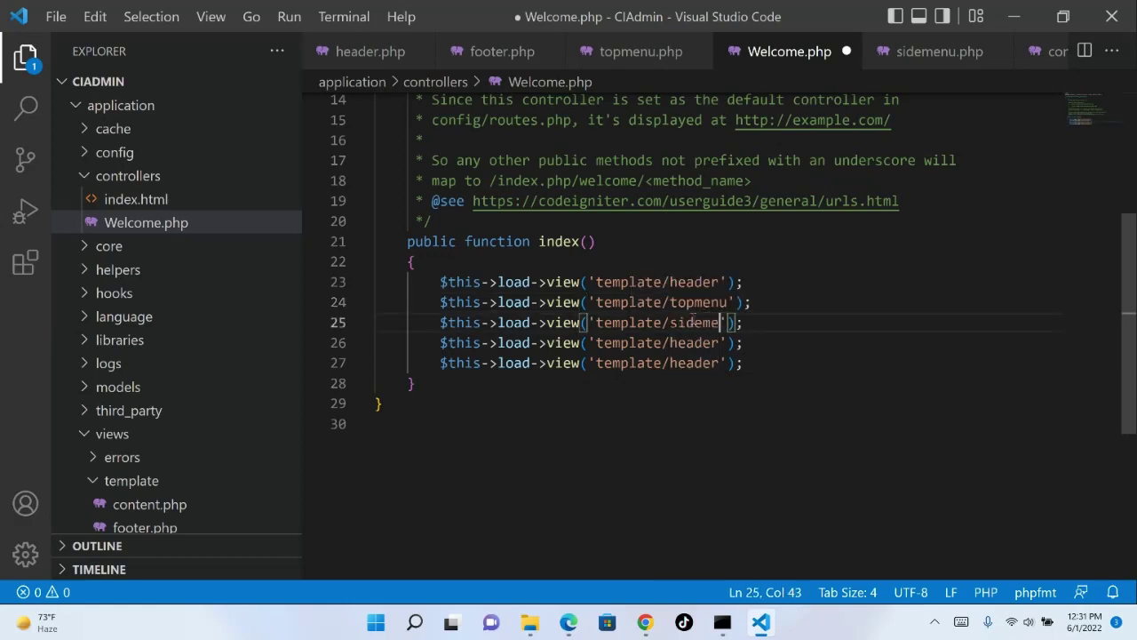
# - Change the last two duplicated load lines to template/content and template/footer and save Welcome.php
pyautogui.click(696, 343)
pyautogui.doubleClick(695, 343)
pyautogui.write('content')
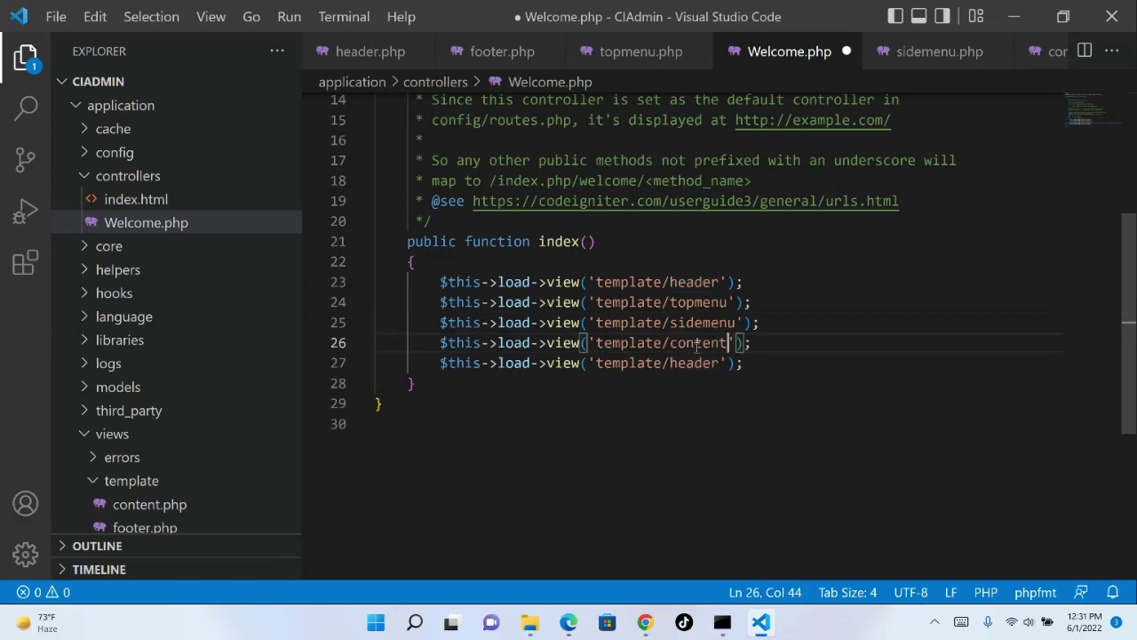
pyautogui.doubleClick(692, 364)
pyautogui.write('footer')
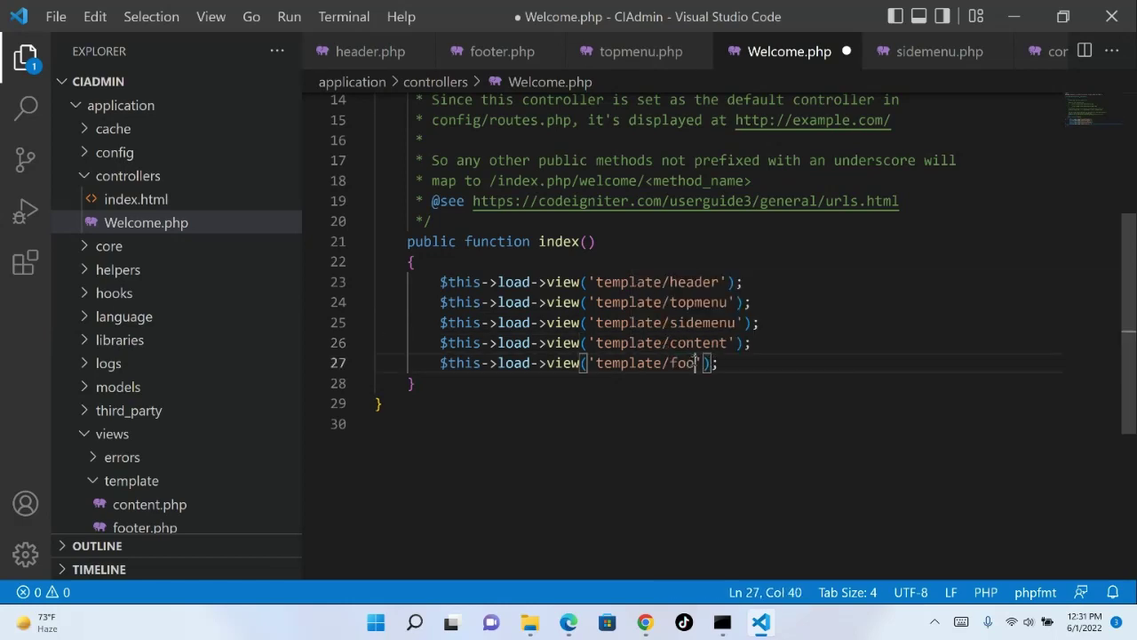
pyautogui.hotkey('ctrl', 's')
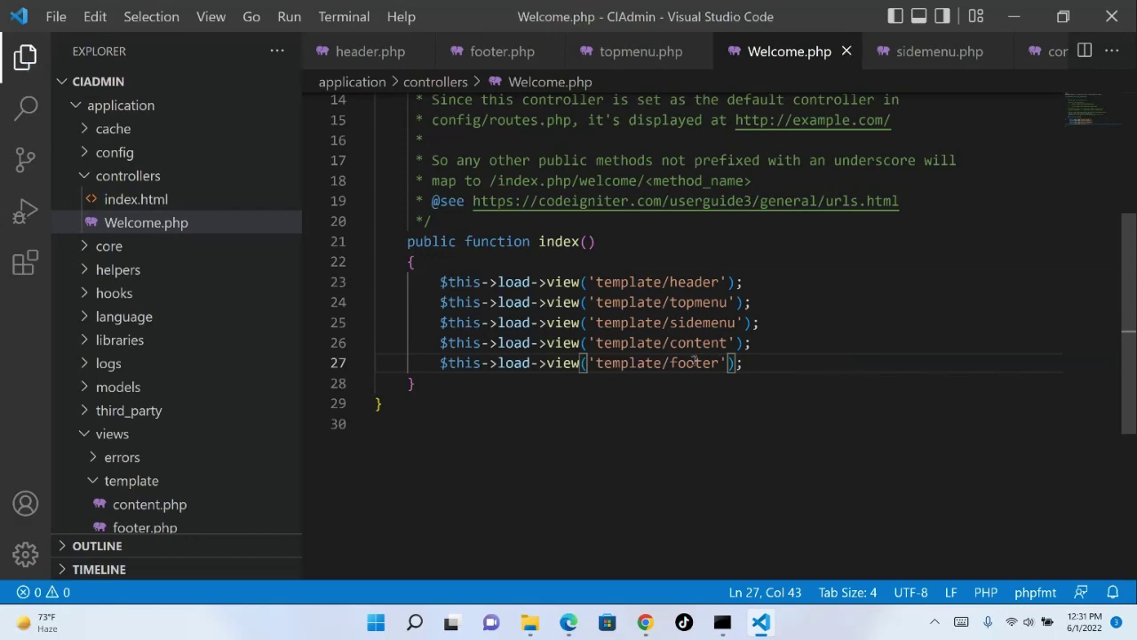
# - Switch to Chrome, reload localhost/CIAdmin/ and look through the rendered dashboard page
pyautogui.moveTo(645, 622)
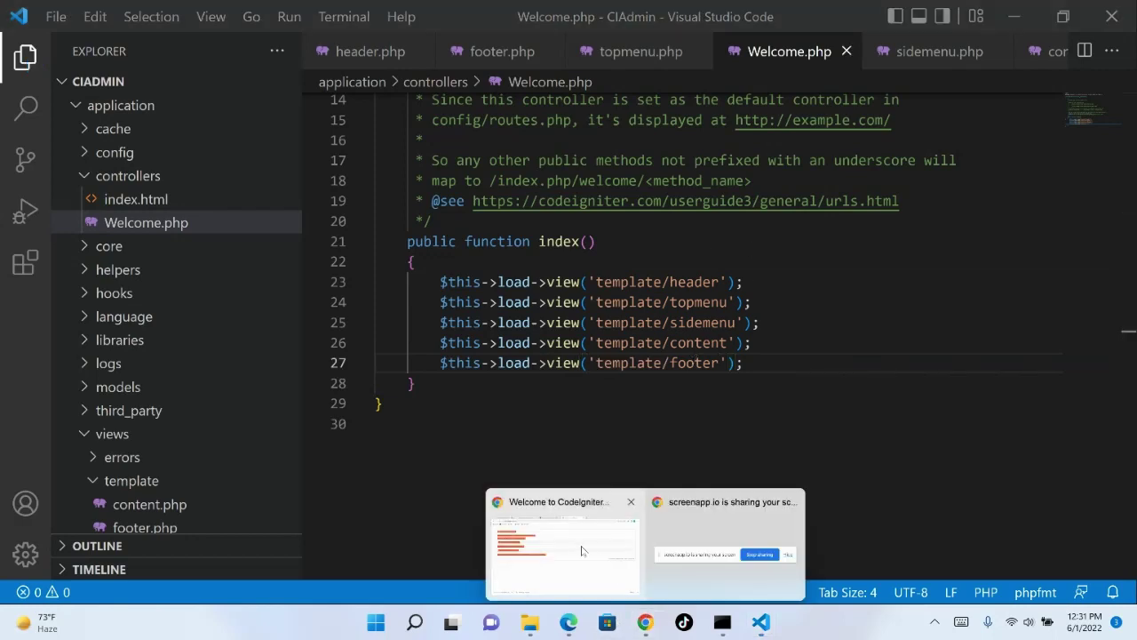
pyautogui.click(572, 543)
pyautogui.click(202, 36)
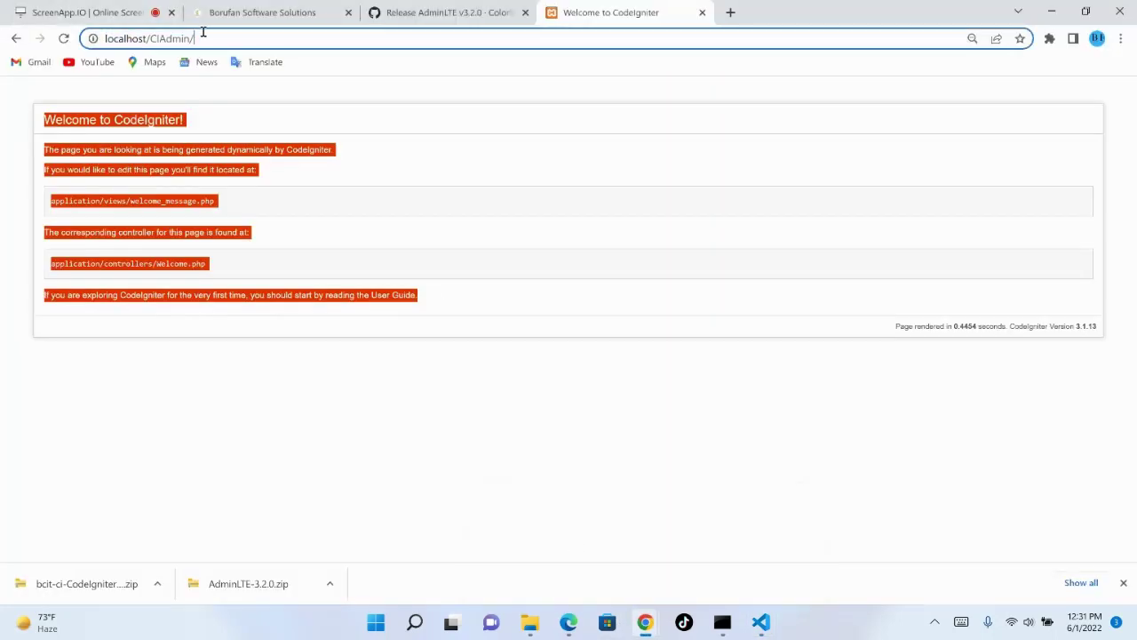
pyautogui.press('Return')
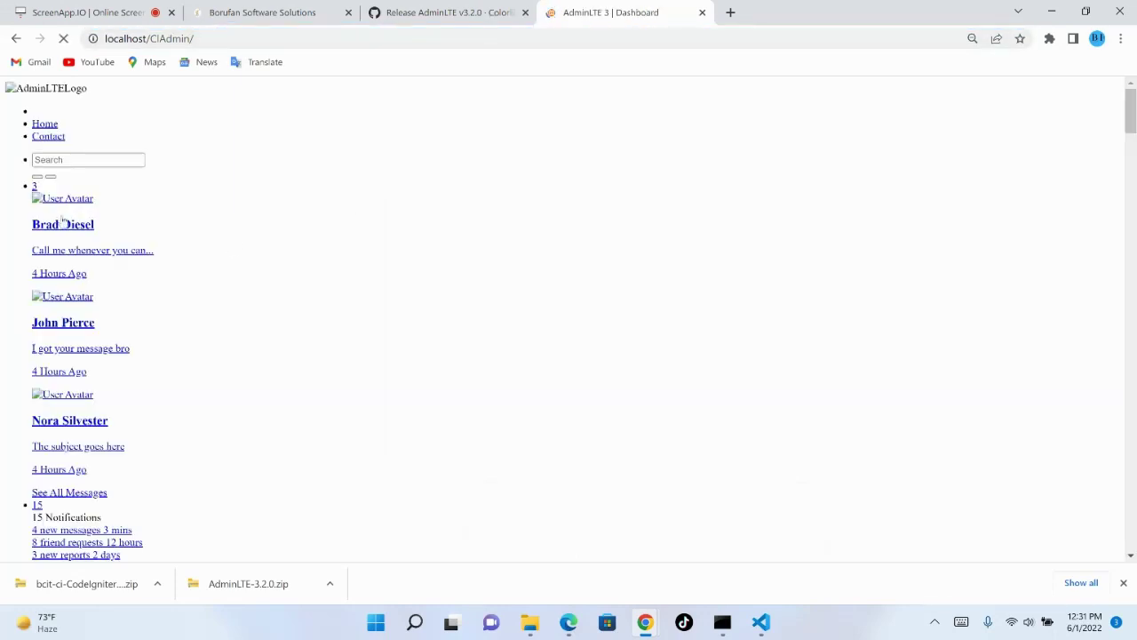
pyautogui.scroll(-10, 492, 241)
pyautogui.moveTo(1133, 213); pyautogui.dragTo(1131, 483)
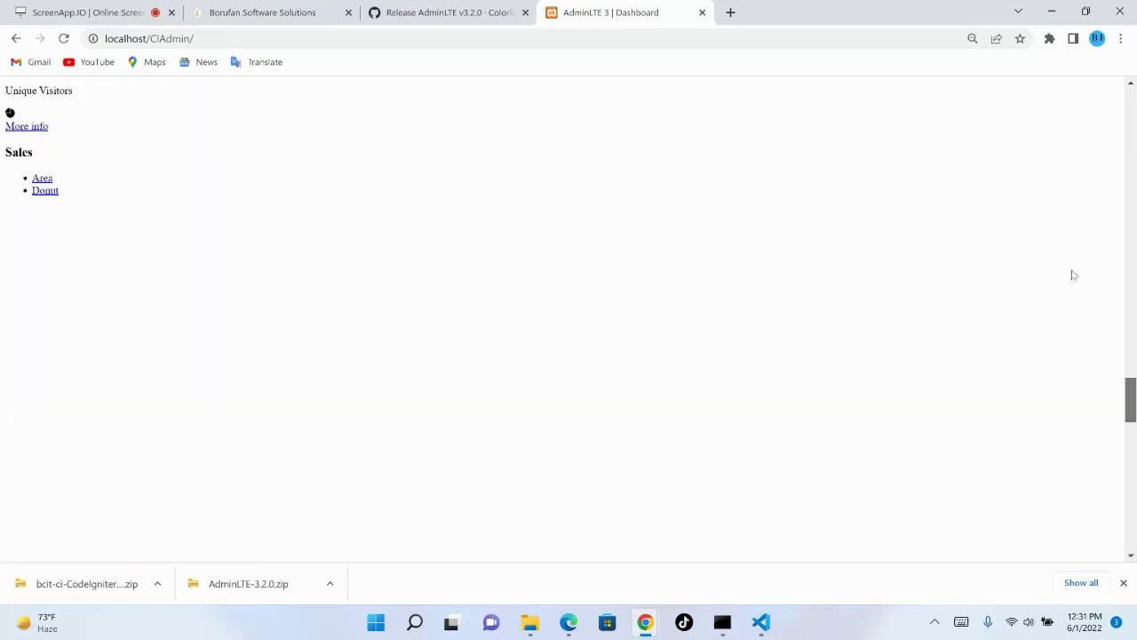
pyautogui.scroll(10, 1097, 404)
# - Switch to the AdminLTE-3.2.0 folder in File Explorer and copy the build, dist, docs, pages and plugins folders
pyautogui.click(526, 625)
pyautogui.click(735, 553)
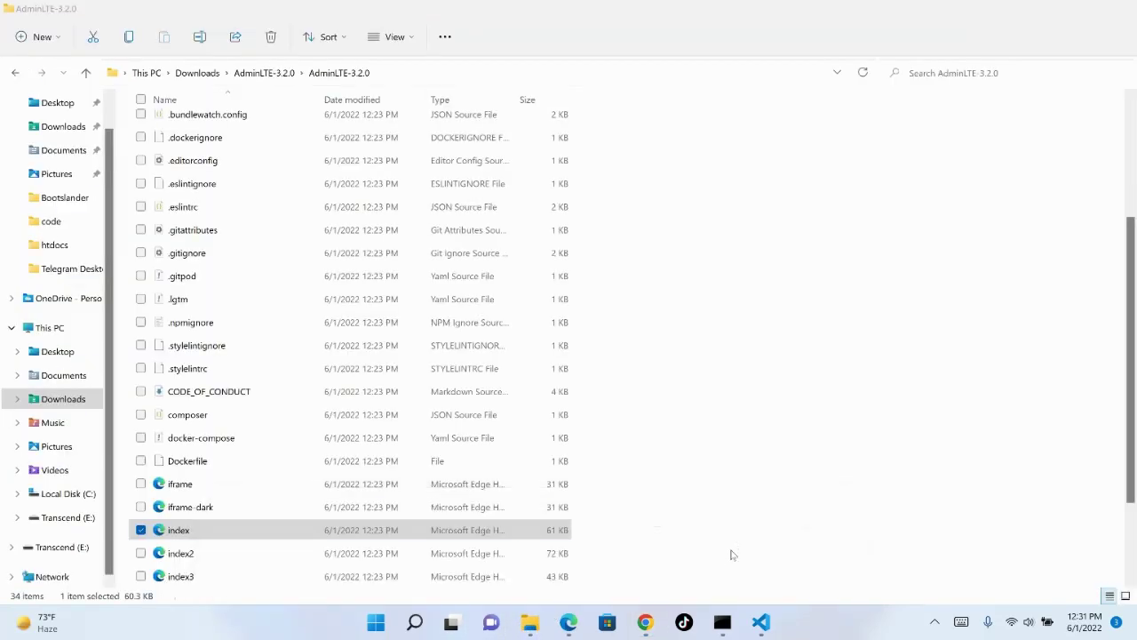
pyautogui.scroll(4, 200, 282)
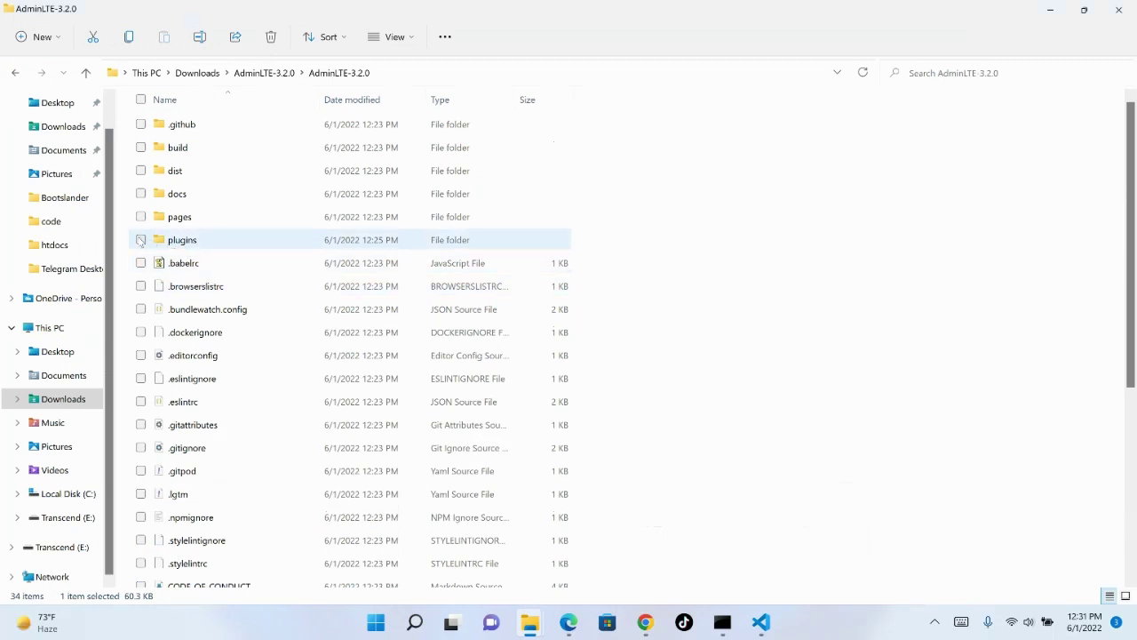
pyautogui.click(140, 240)
pyautogui.click(141, 217)
pyautogui.click(141, 194)
pyautogui.click(140, 171)
pyautogui.click(142, 147)
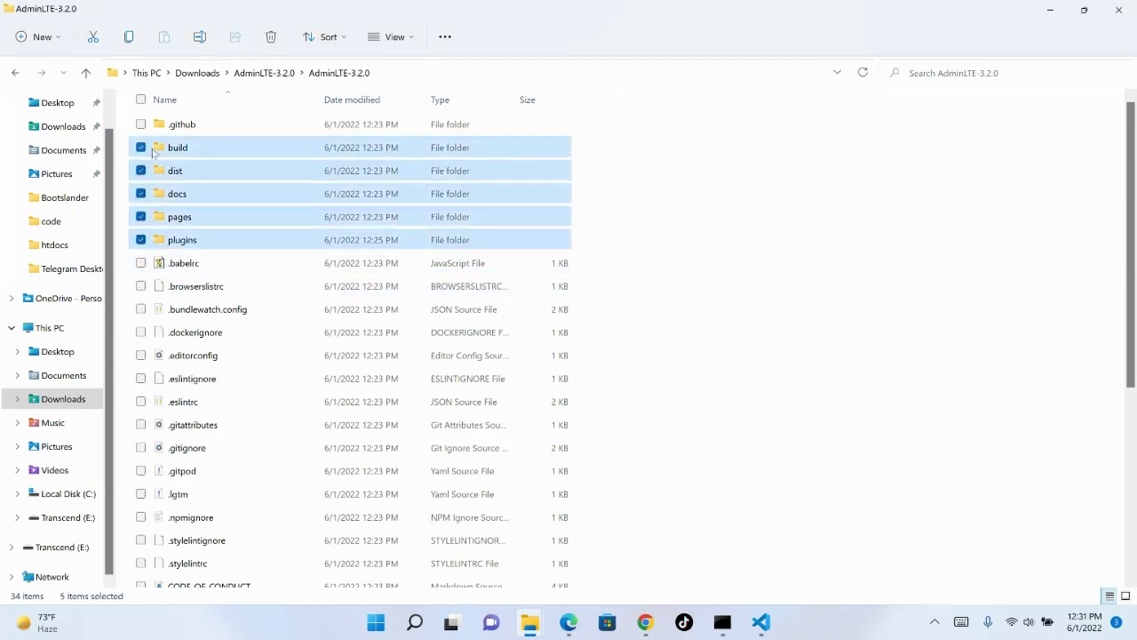
pyautogui.rightClick(208, 158)
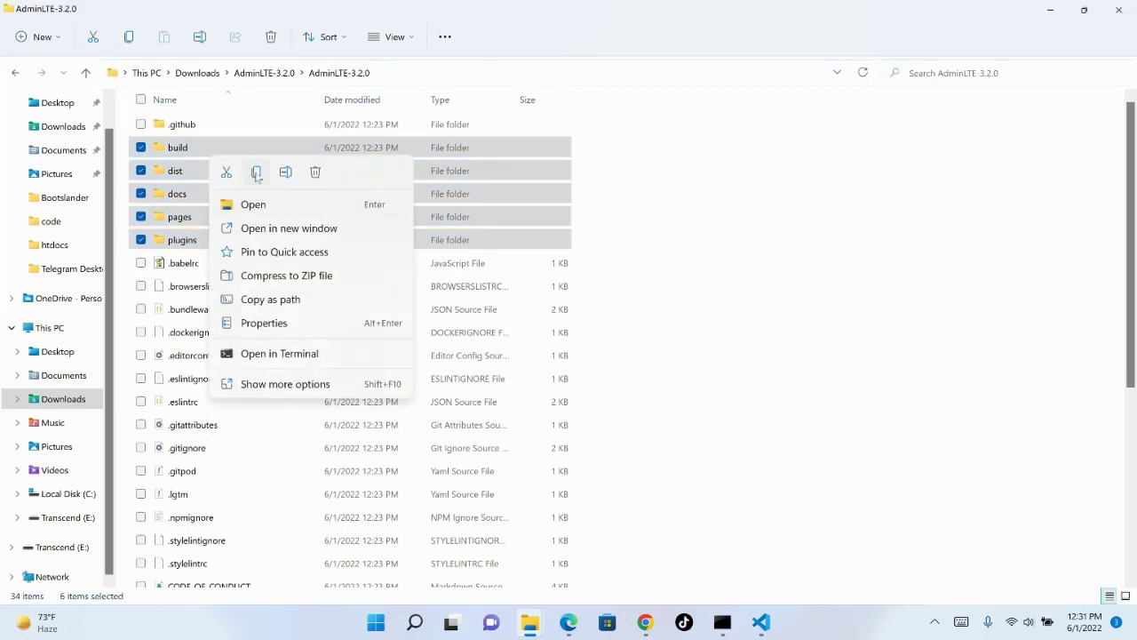
pyautogui.click(256, 173)
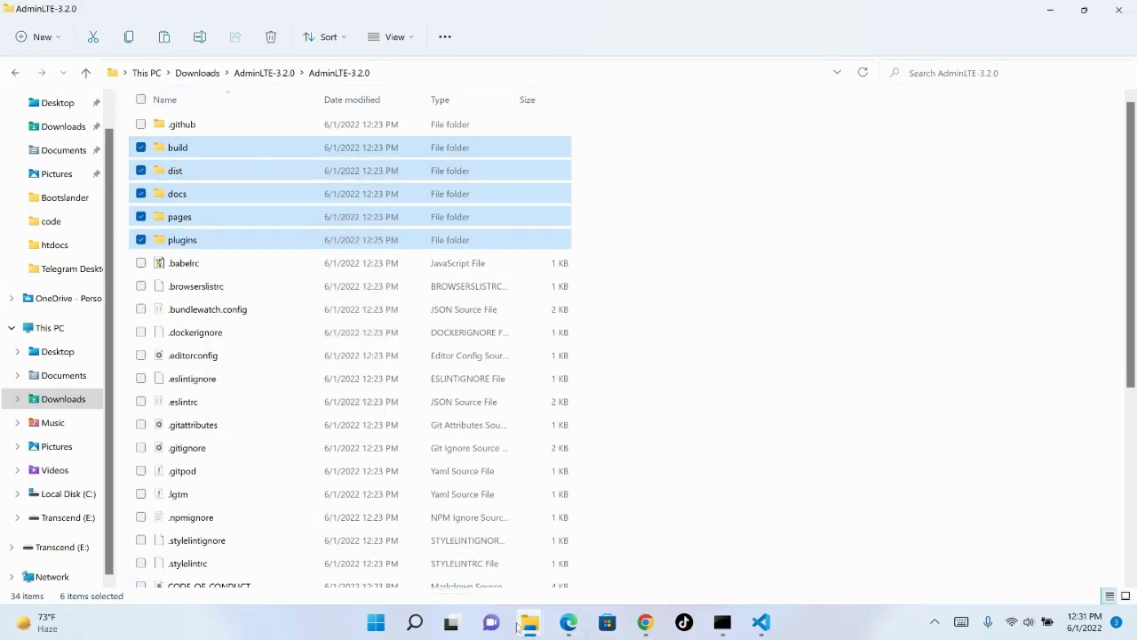
# - Create a folder named assets in the CIAdmin project folder and paste the copied AdminLTE items into it
pyautogui.moveTo(519, 627)
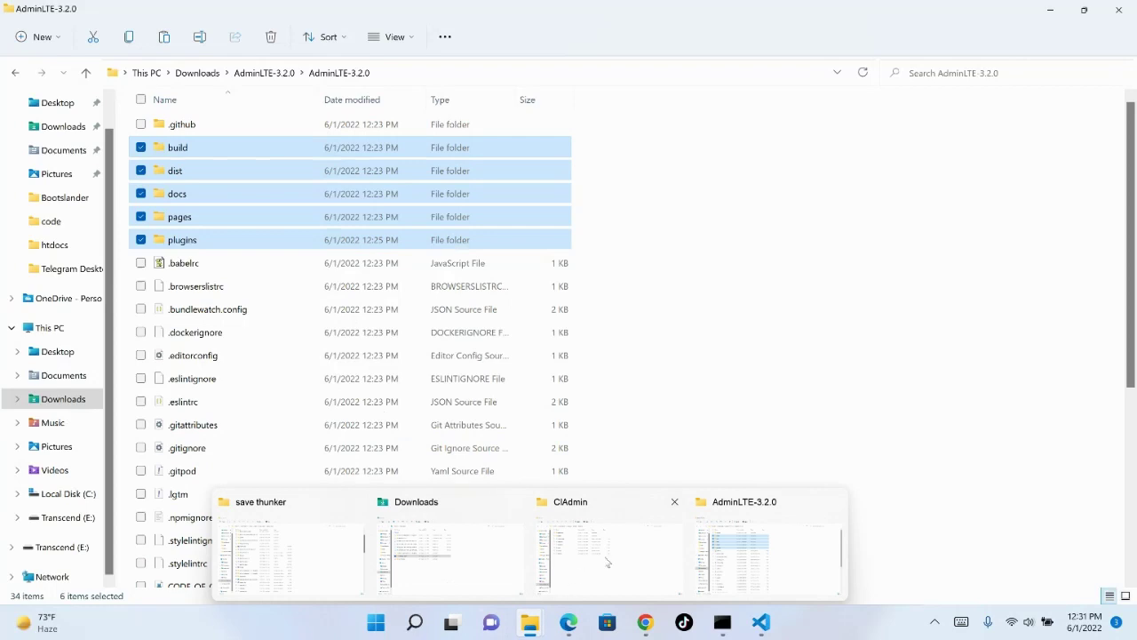
pyautogui.click(607, 559)
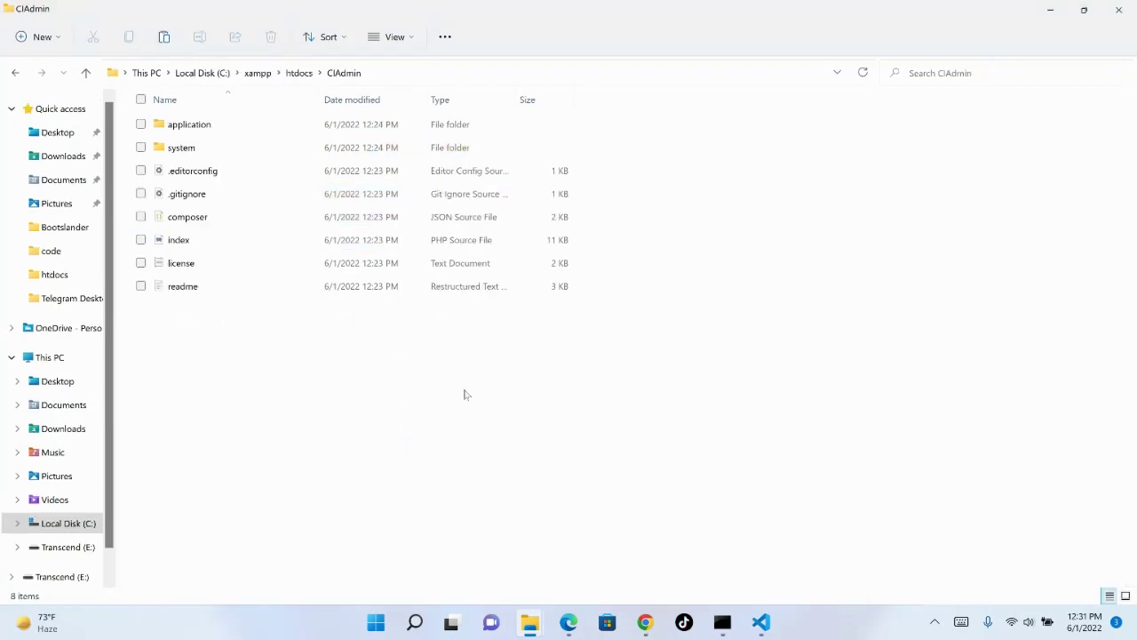
pyautogui.rightClick(359, 395)
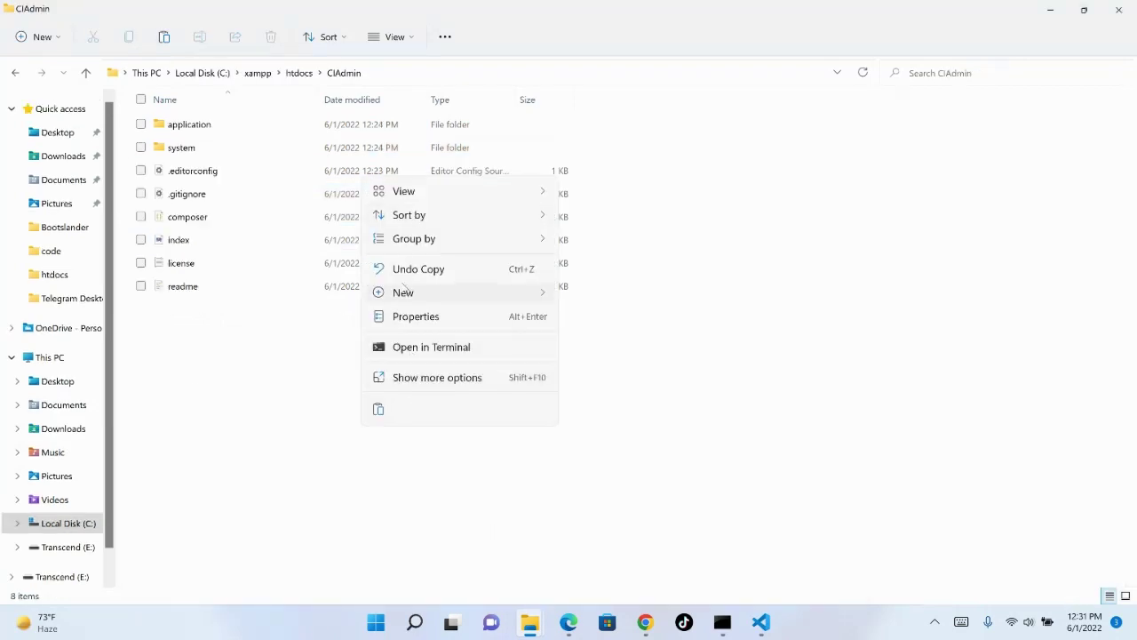
pyautogui.moveTo(403, 286)
pyautogui.click(617, 297)
pyautogui.write('assets')
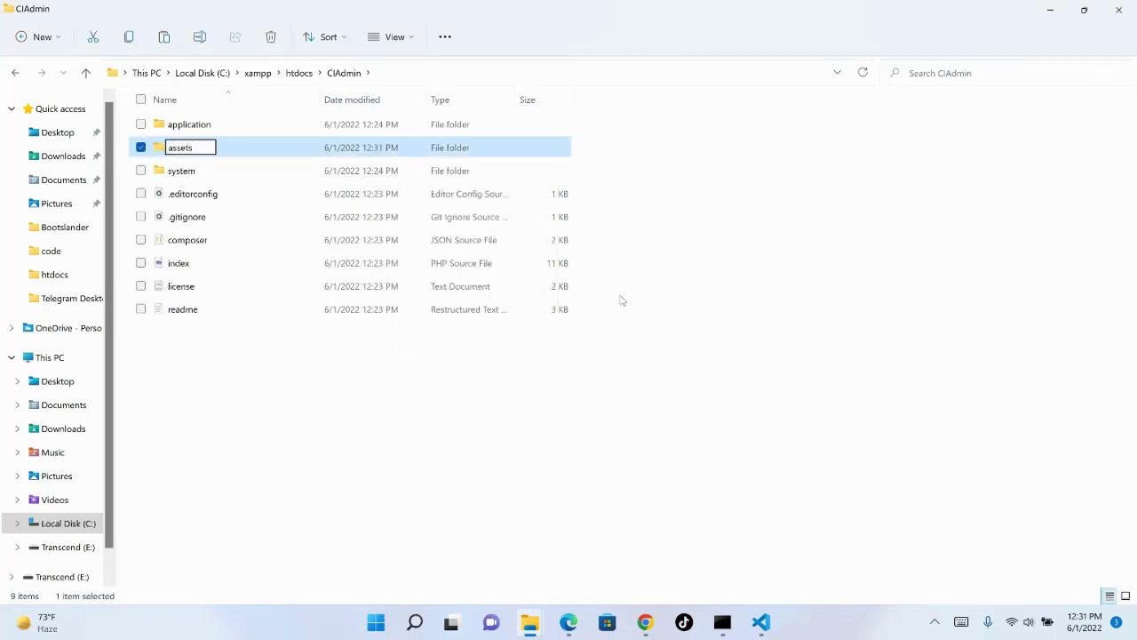
pyautogui.press('Return')
pyautogui.press('Return')
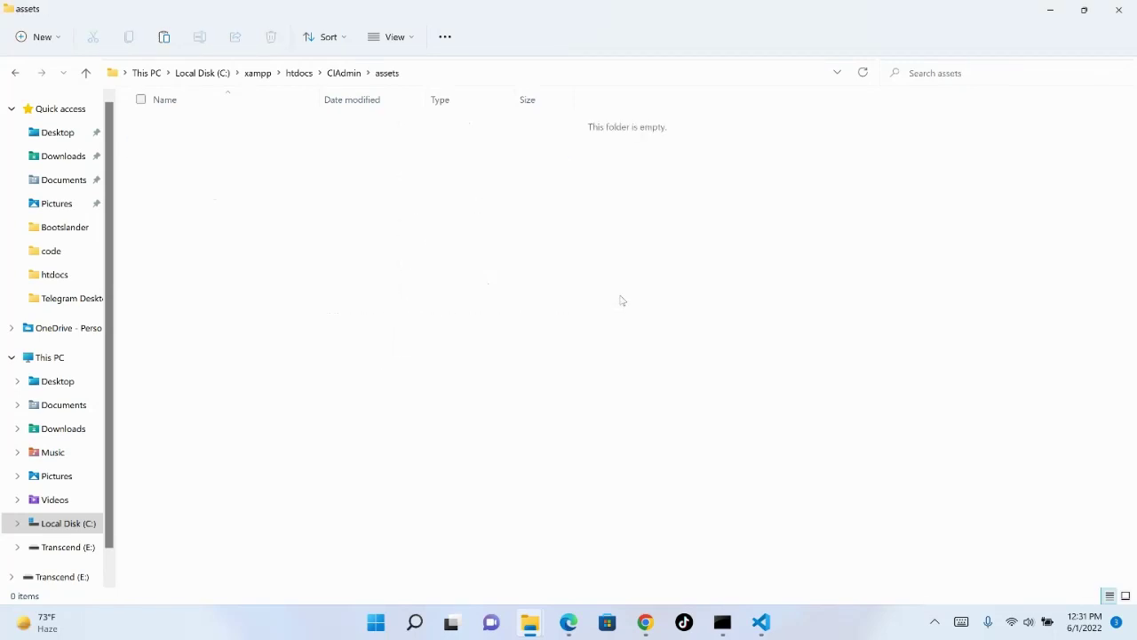
pyautogui.hotkey('ctrl', 'v')
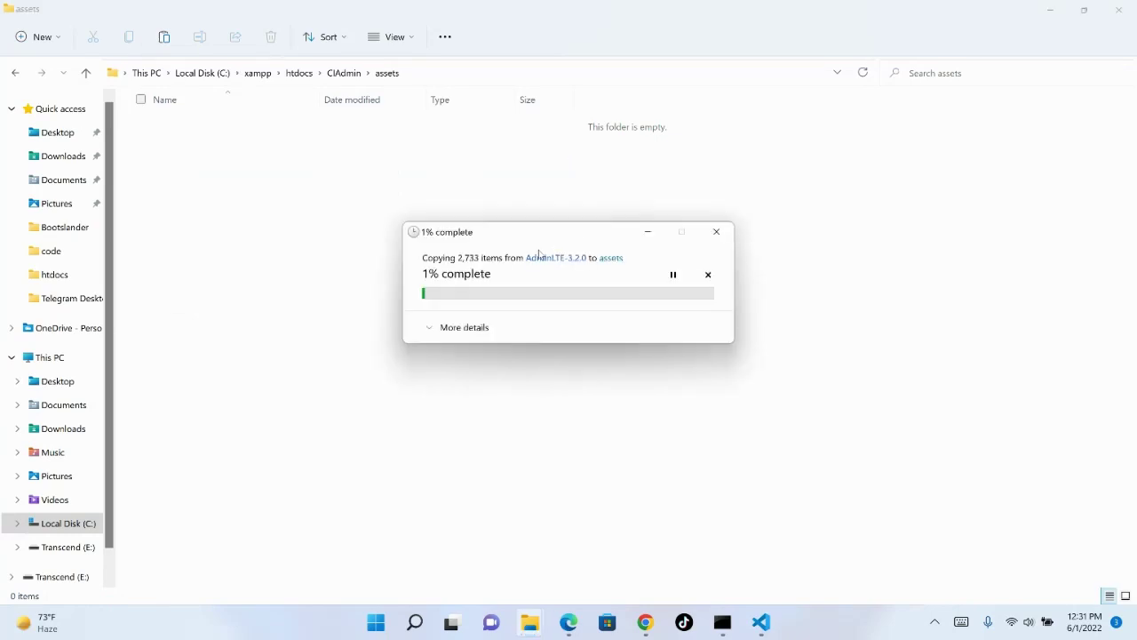
# - Switch to Visual Studio Code and prefix the Font Awesome href in header.php with <?php echo base_url()?>assets/
pyautogui.click(761, 622)
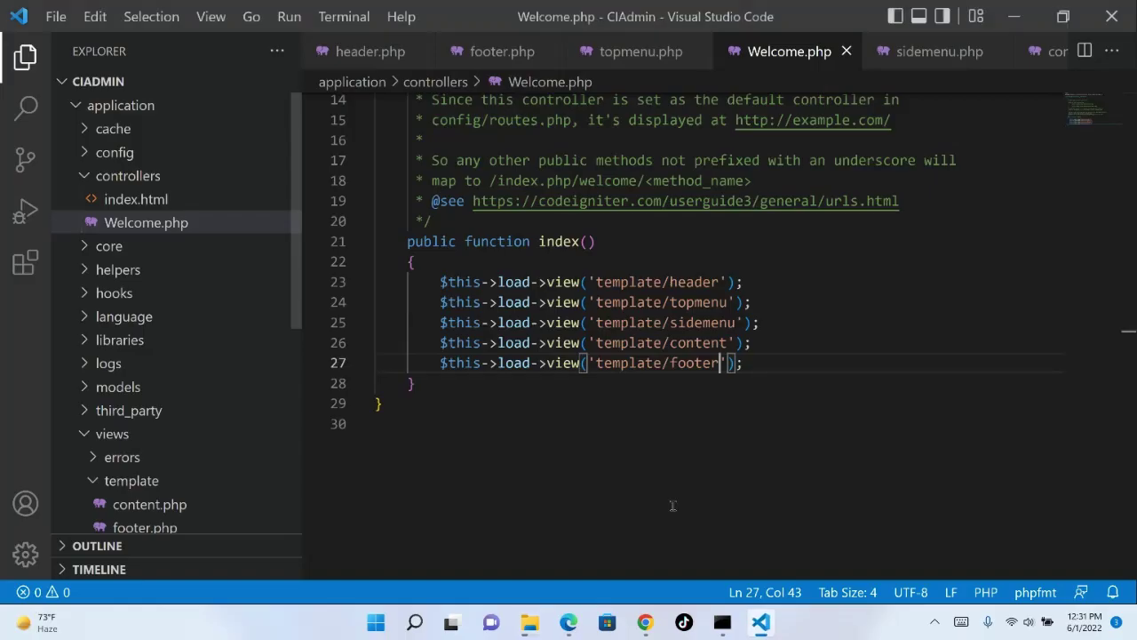
pyautogui.click(373, 54)
pyautogui.click(633, 205)
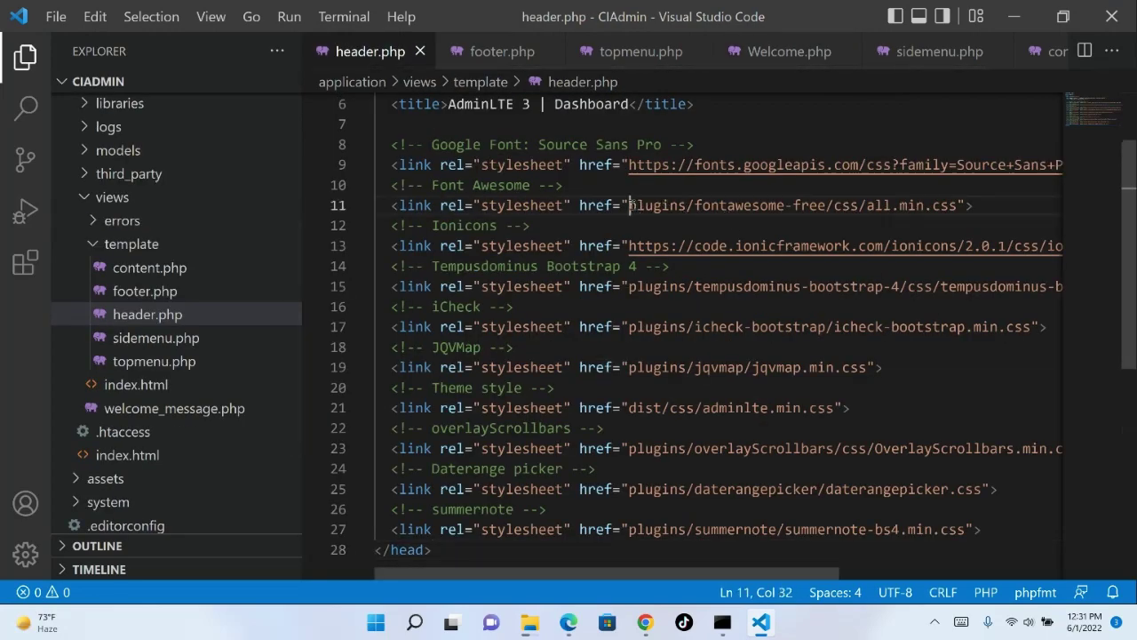
pyautogui.write('<>')
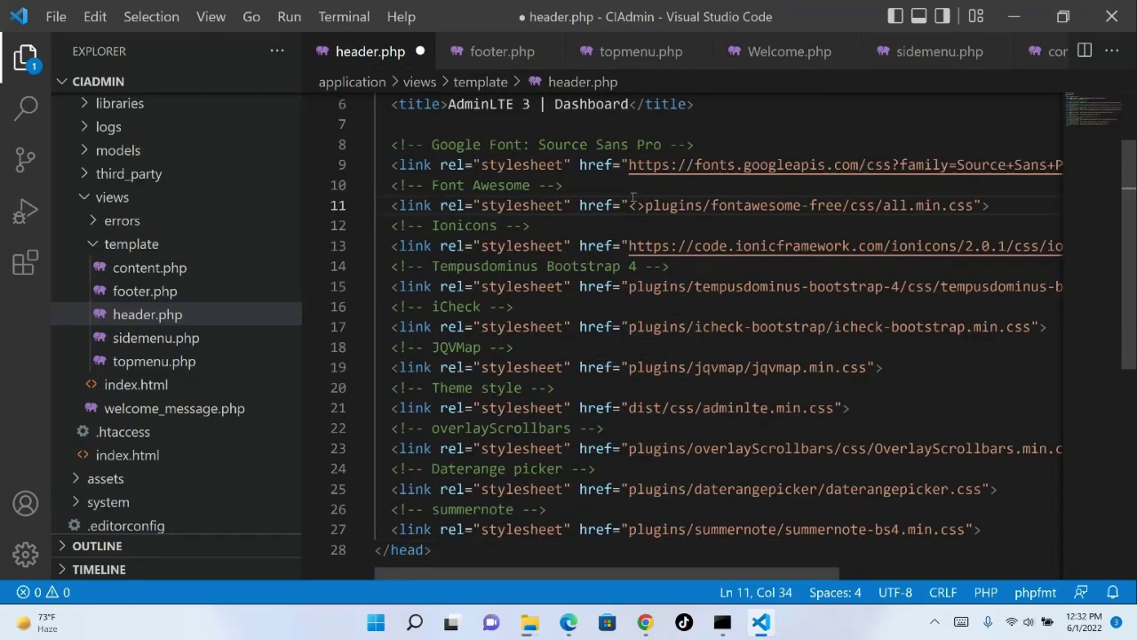
pyautogui.write('??')
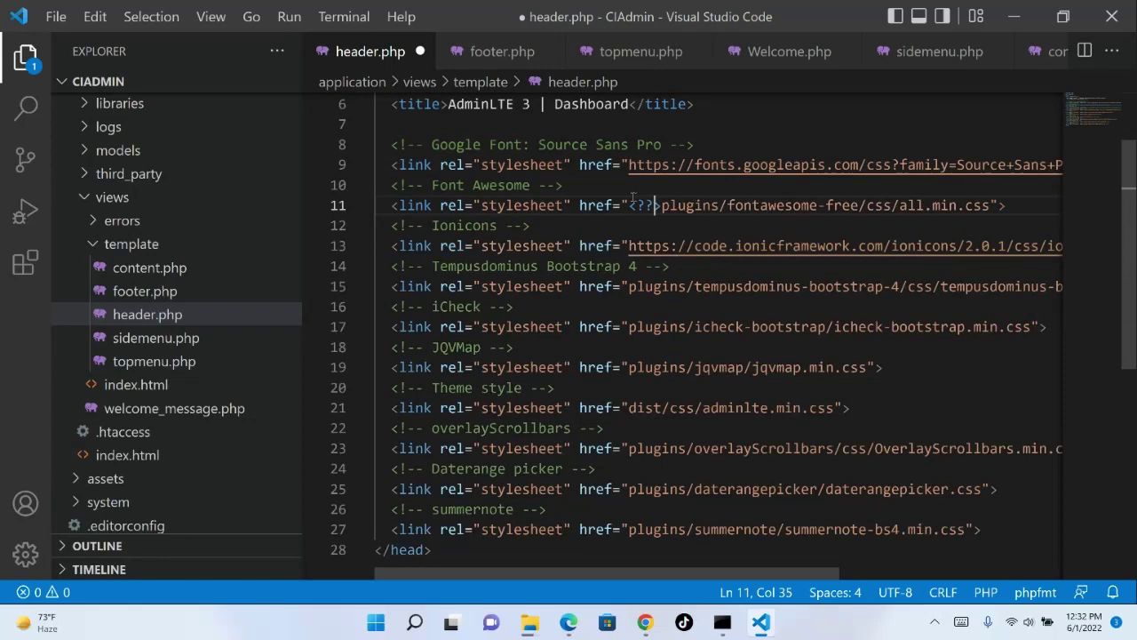
pyautogui.press('Left')
pyautogui.write('php ')
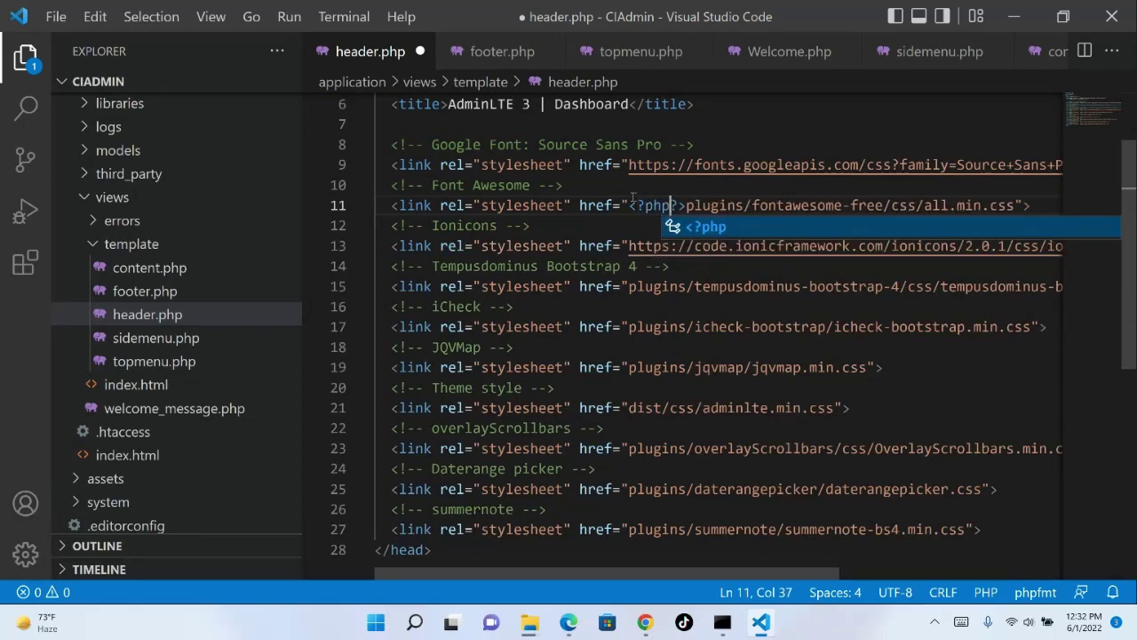
pyautogui.write('echo base')
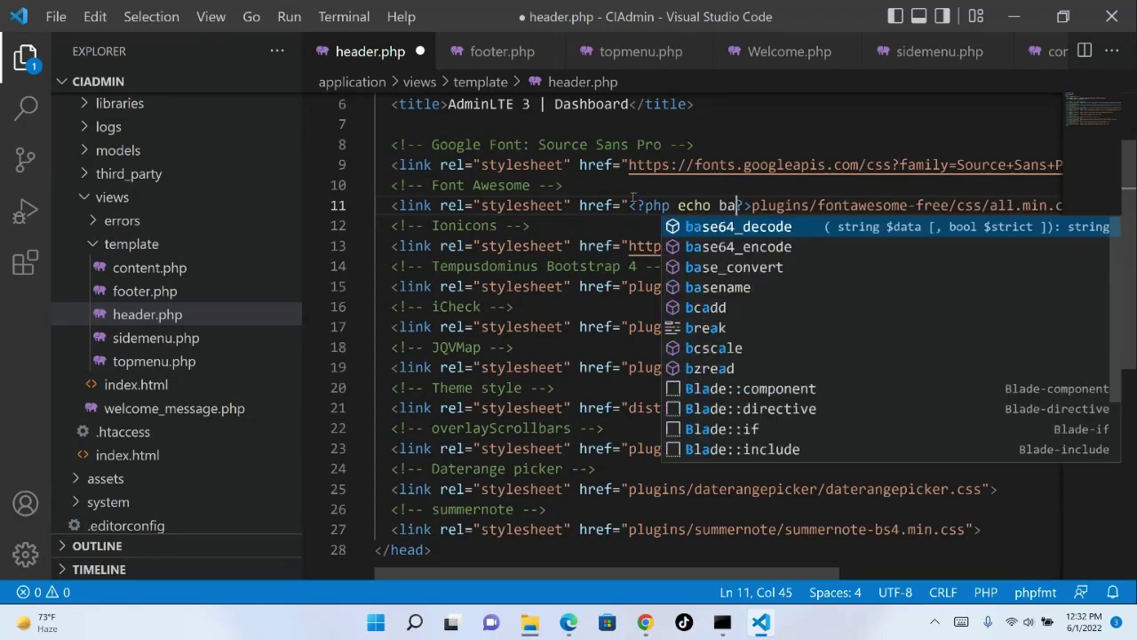
pyautogui.write('_url()')
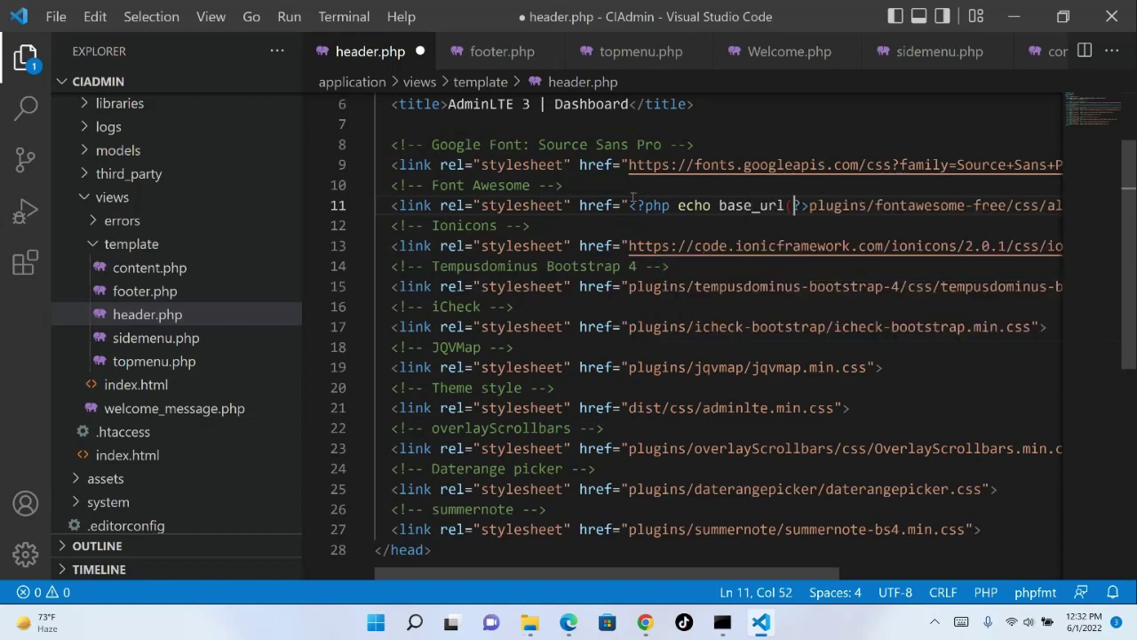
pyautogui.press('Right')
pyautogui.press('Right')
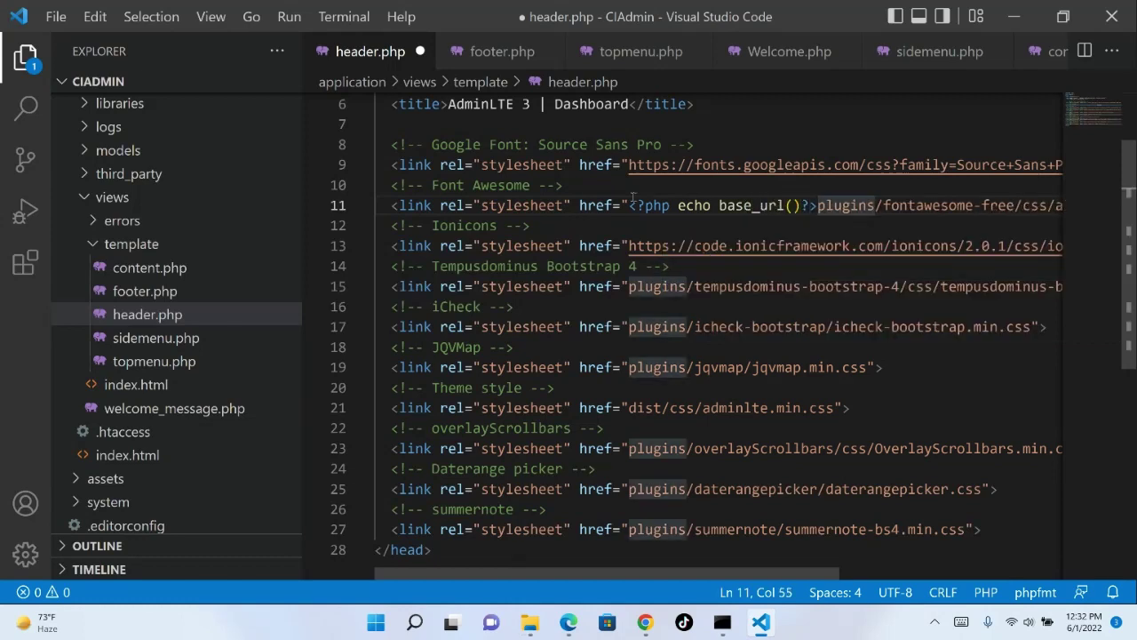
pyautogui.write('assets/')
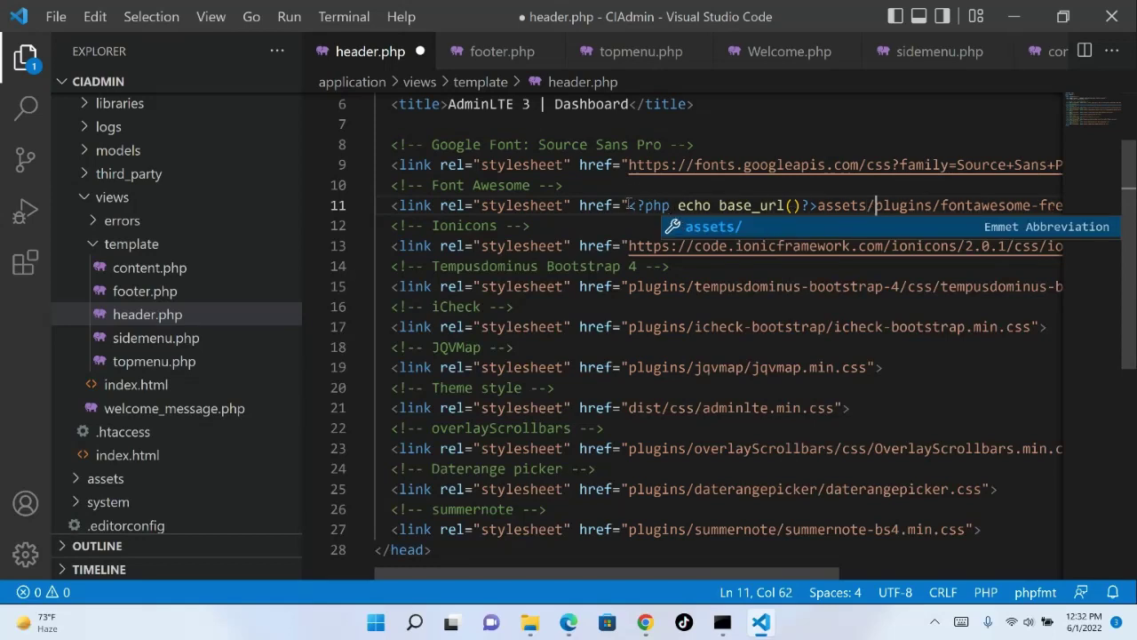
# - Copy the <?php echo base_url()?>assets/ prefix into the Tempusdominus Bootstrap 4, iCheck and JQVMap stylesheet hrefs of header.php
pyautogui.keyDown('shift'); pyautogui.click(630, 205); pyautogui.keyUp('shift')
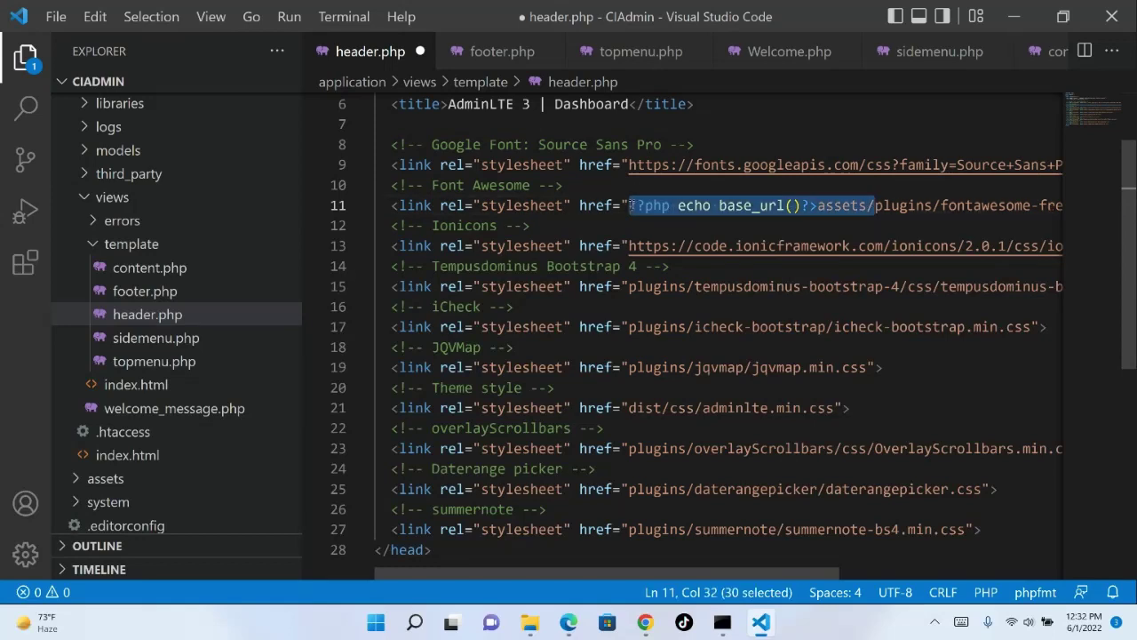
pyautogui.hotkey('ctrl', 'c')
pyautogui.click(630, 286)
pyautogui.hotkey('ctrl', 'v')
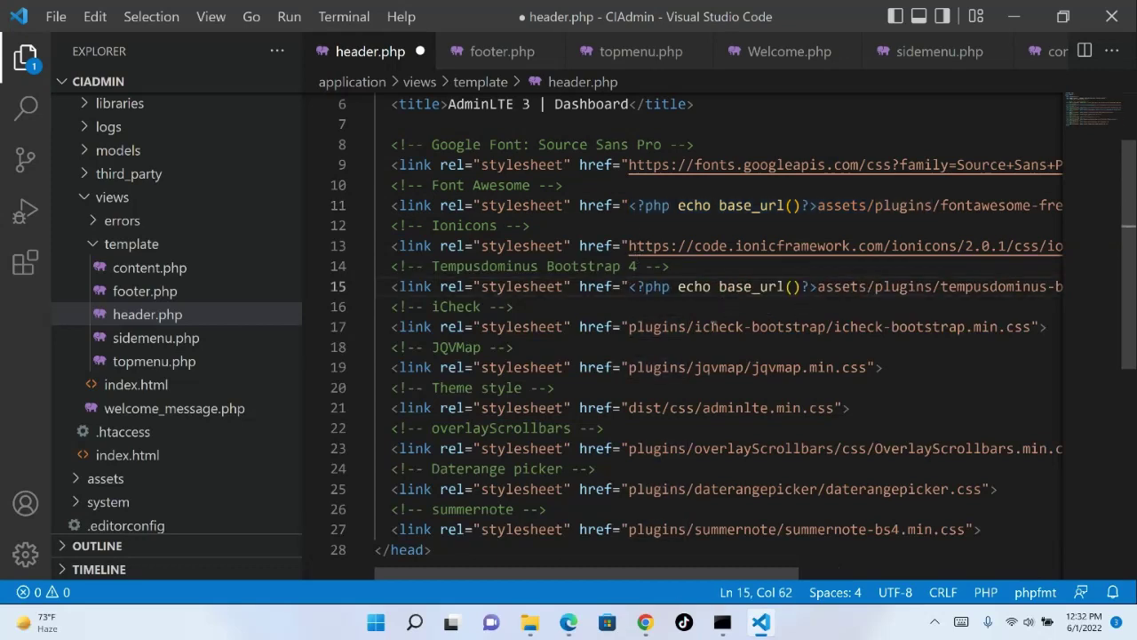
pyautogui.click(630, 327)
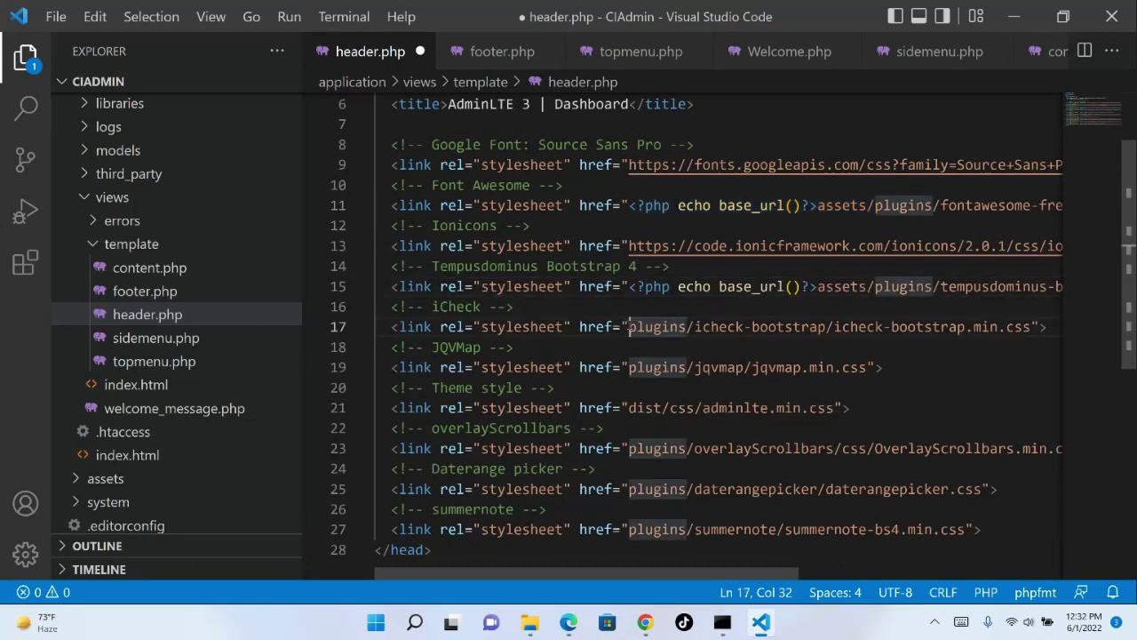
pyautogui.hotkey('ctrl', 'v')
pyautogui.click(630, 367)
pyautogui.hotkey('ctrl', 'v')
# - Add the same base_url assets prefix to the Theme style, overlayScrollbars, Daterange picker and summernote hrefs, and save header.php
pyautogui.click(629, 408)
pyautogui.hotkey('ctrl', 'v')
pyautogui.click(630, 449)
pyautogui.hotkey('ctrl', 'v')
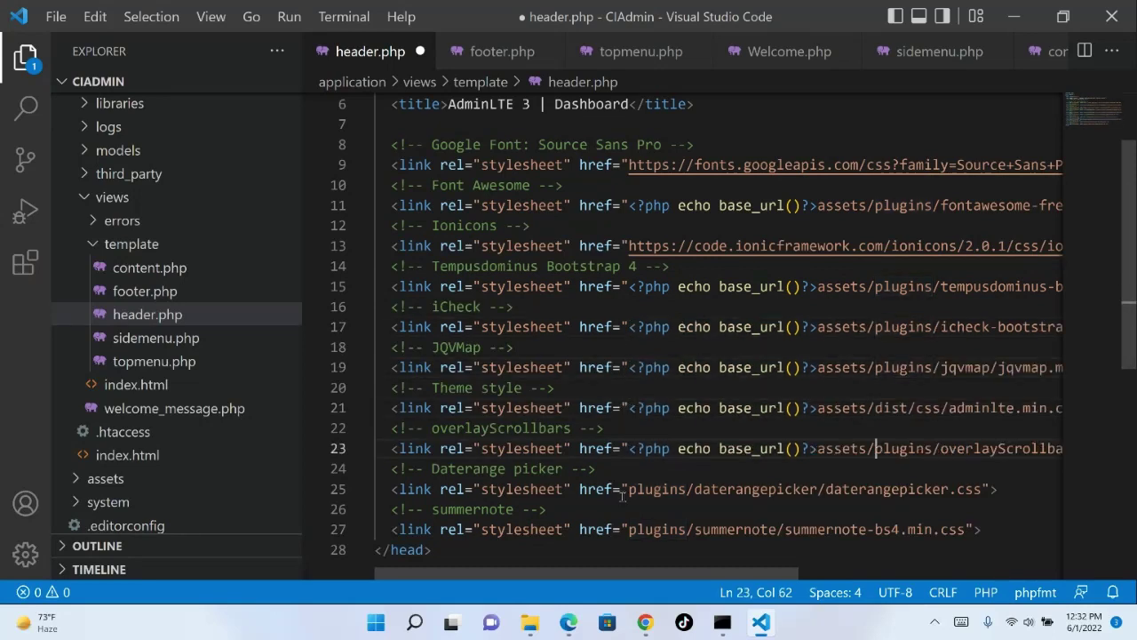
pyautogui.click(628, 488)
pyautogui.hotkey('ctrl', 'v')
pyautogui.scroll(-4, 643, 330)
pyautogui.click(626, 262)
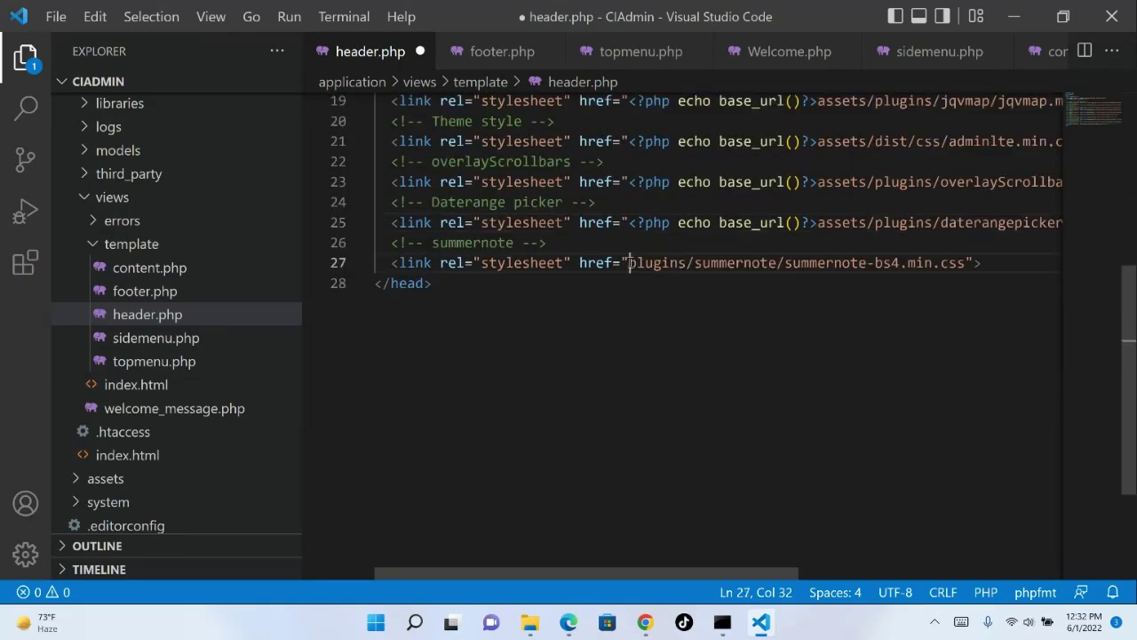
pyautogui.hotkey('ctrl', 'v')
pyautogui.hotkey('ctrl', 's')
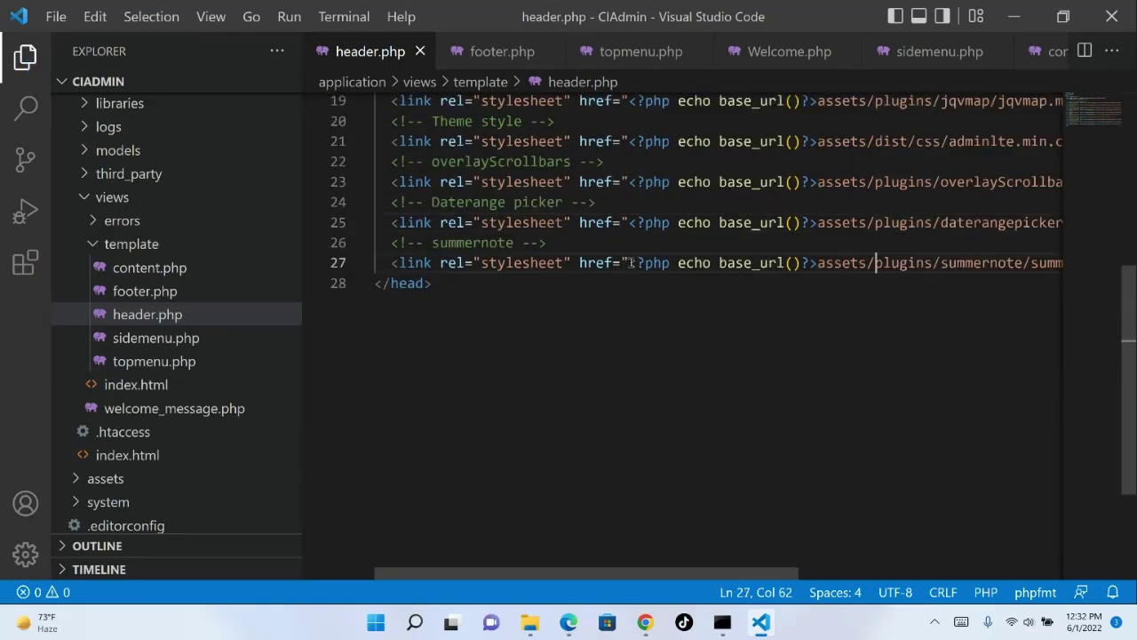
# - In footer.php, add the copied base_url assets prefix to the dashboard.js, demo.js and adminlte.js script sources
pyautogui.click(491, 51)
pyautogui.scroll(-7, 577, 388)
pyautogui.scroll(2, 522, 251)
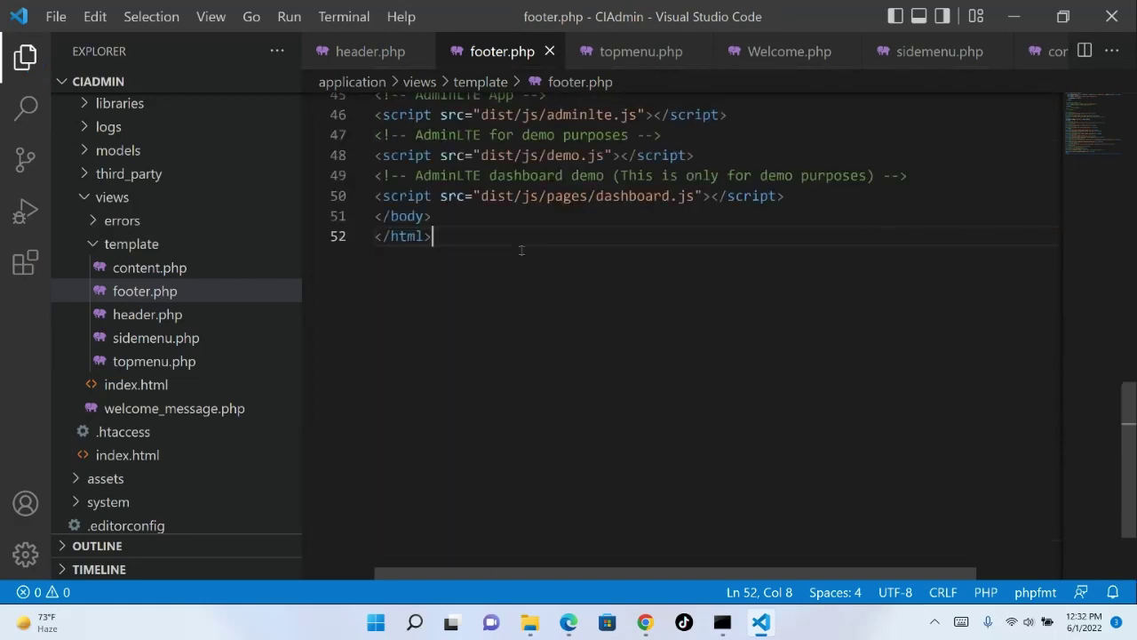
pyautogui.click(482, 192)
pyautogui.hotkey('ctrl', 'v')
pyautogui.click(482, 156)
pyautogui.hotkey('ctrl', 'v')
pyautogui.click(481, 115)
pyautogui.hotkey('ctrl', 'v')
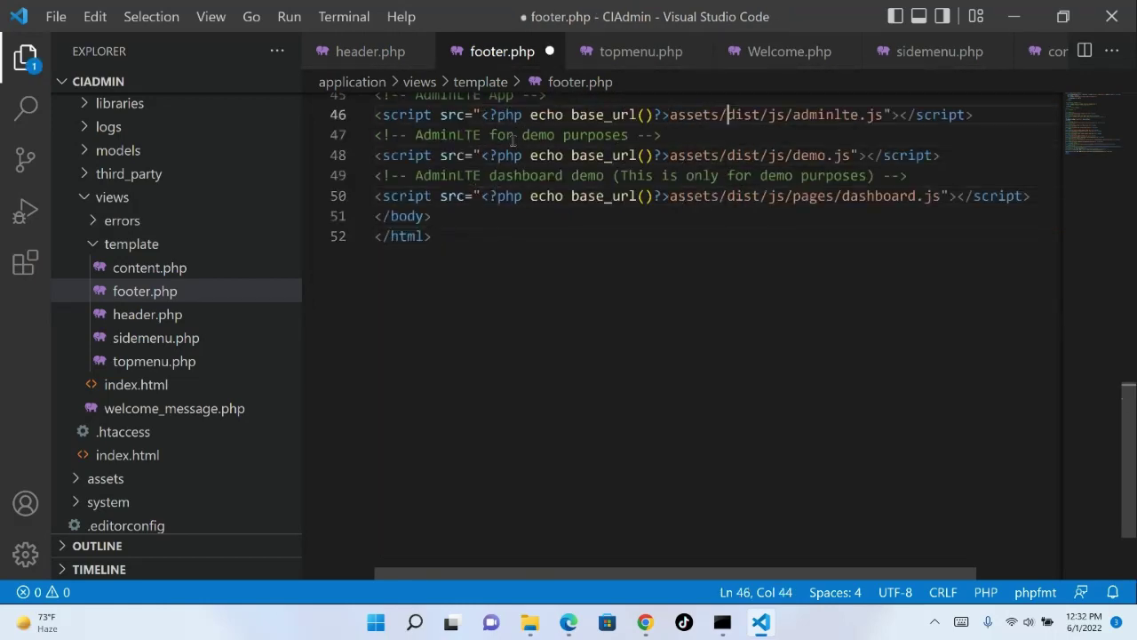
# - Add the base_url assets prefix to the overlayScrollbars and Summernote script sources in footer.php
pyautogui.scroll(3, 513, 227)
pyautogui.click(481, 207)
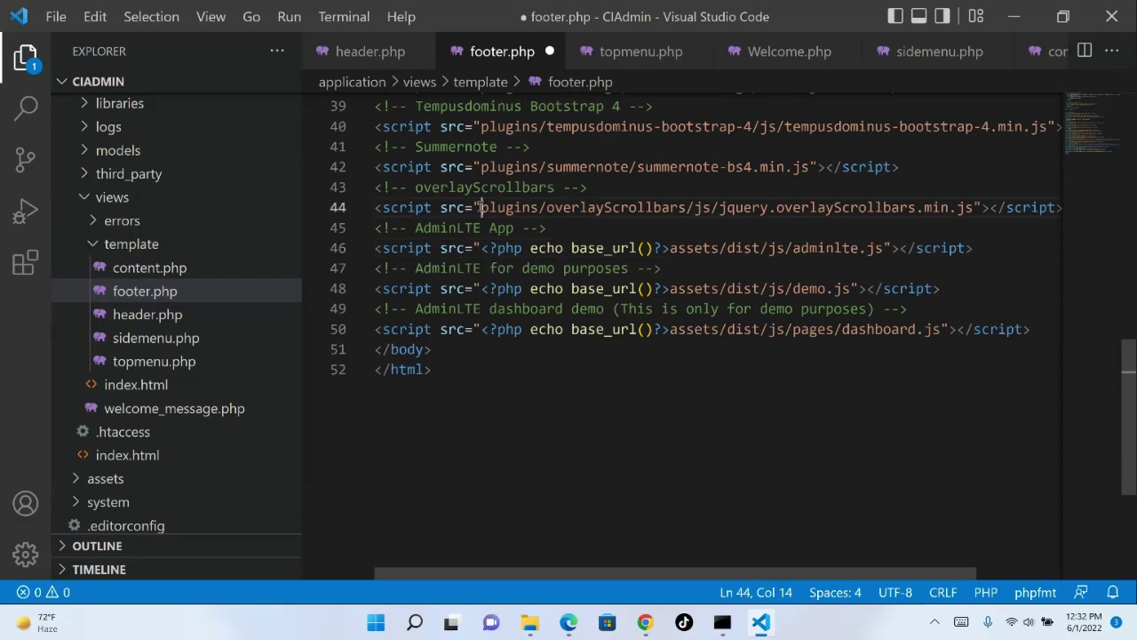
pyautogui.hotkey('ctrl', 'v')
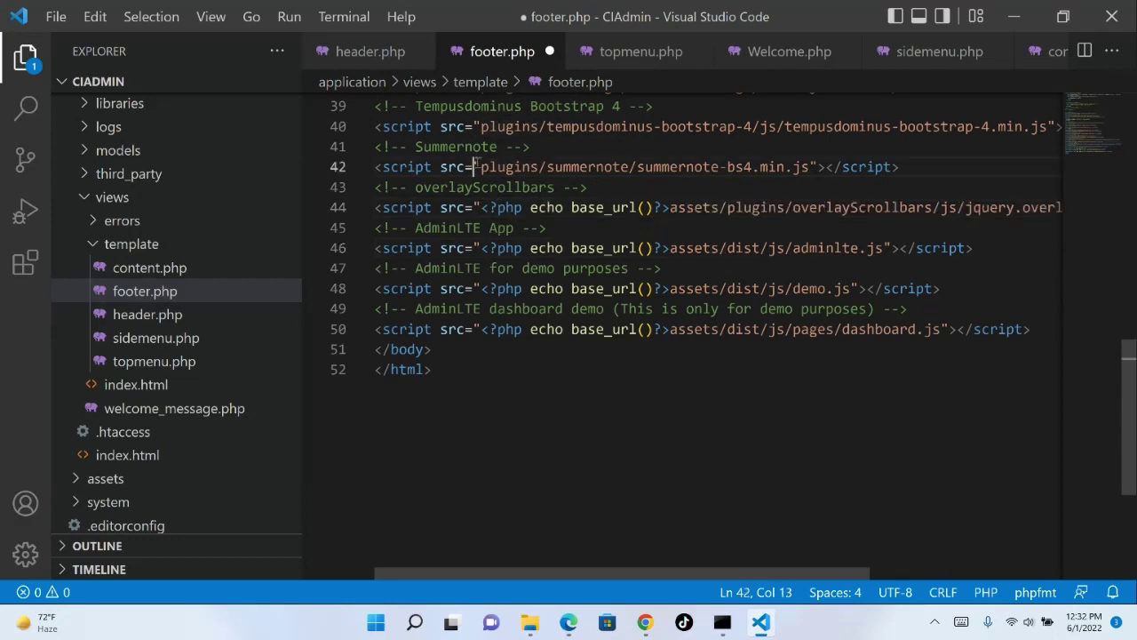
pyautogui.click(481, 166)
pyautogui.hotkey('ctrl', 'v')
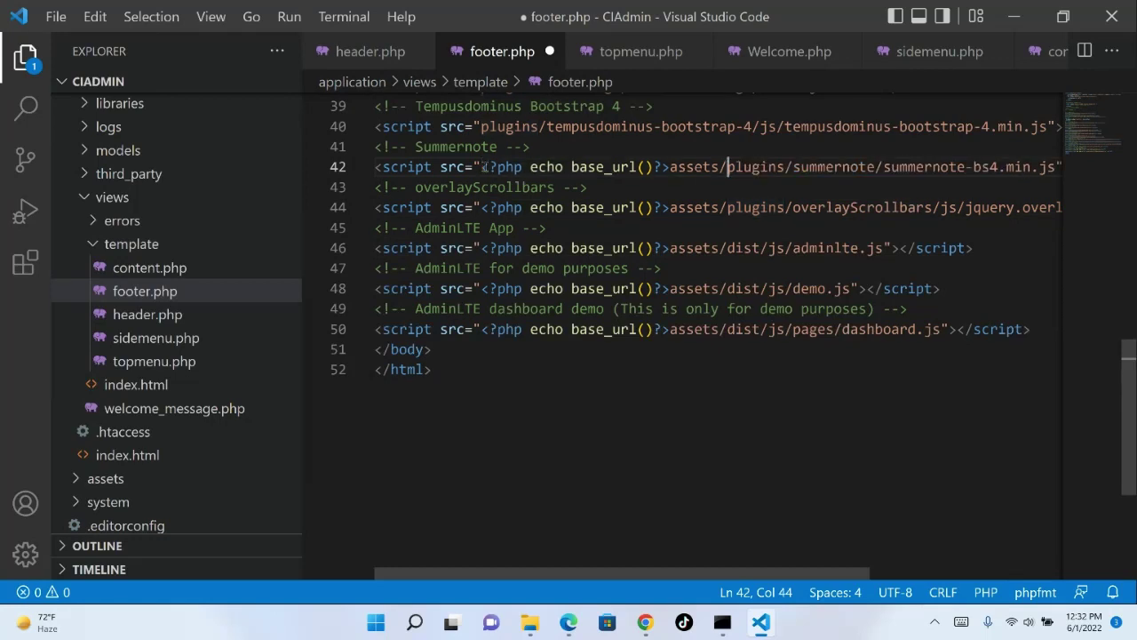
# - Copy the <?php echo base_url()?>assets/ prefix from the Summernote line and add it to the Tempusdominus Bootstrap 4 script source
pyautogui.moveTo(728, 166); pyautogui.dragTo(482, 166)
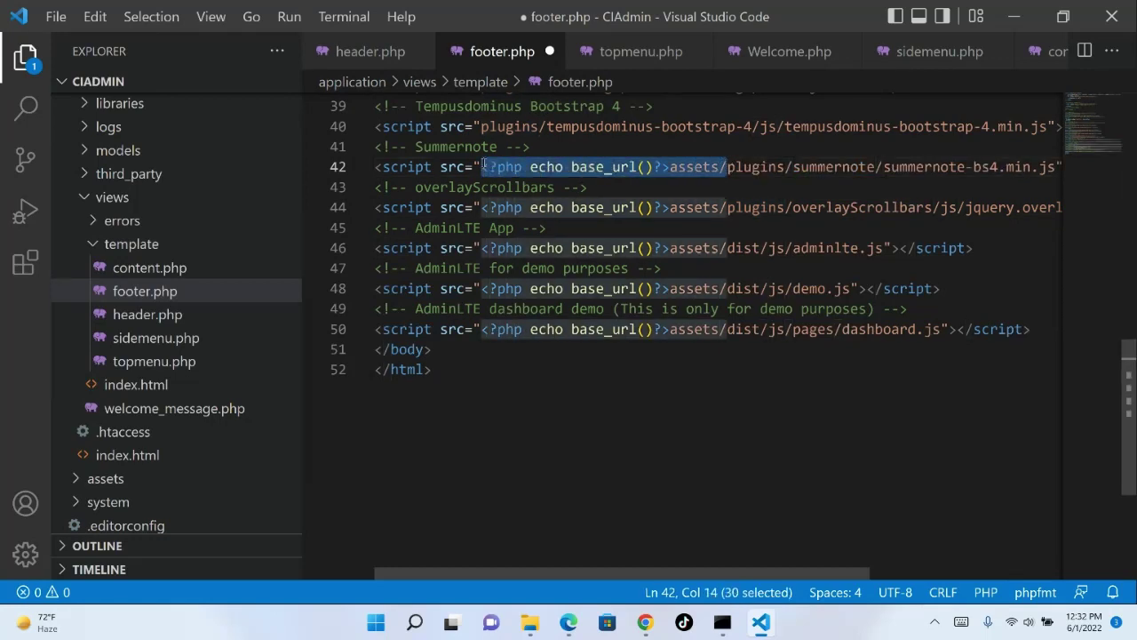
pyautogui.rightClick(493, 165)
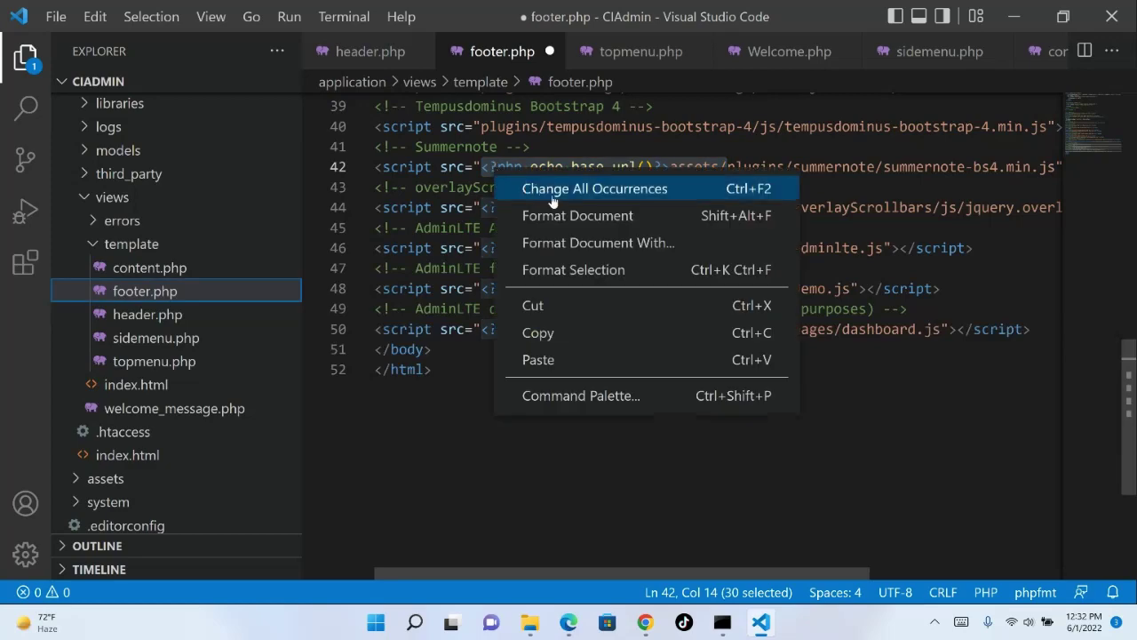
pyautogui.click(546, 334)
pyautogui.click(482, 126)
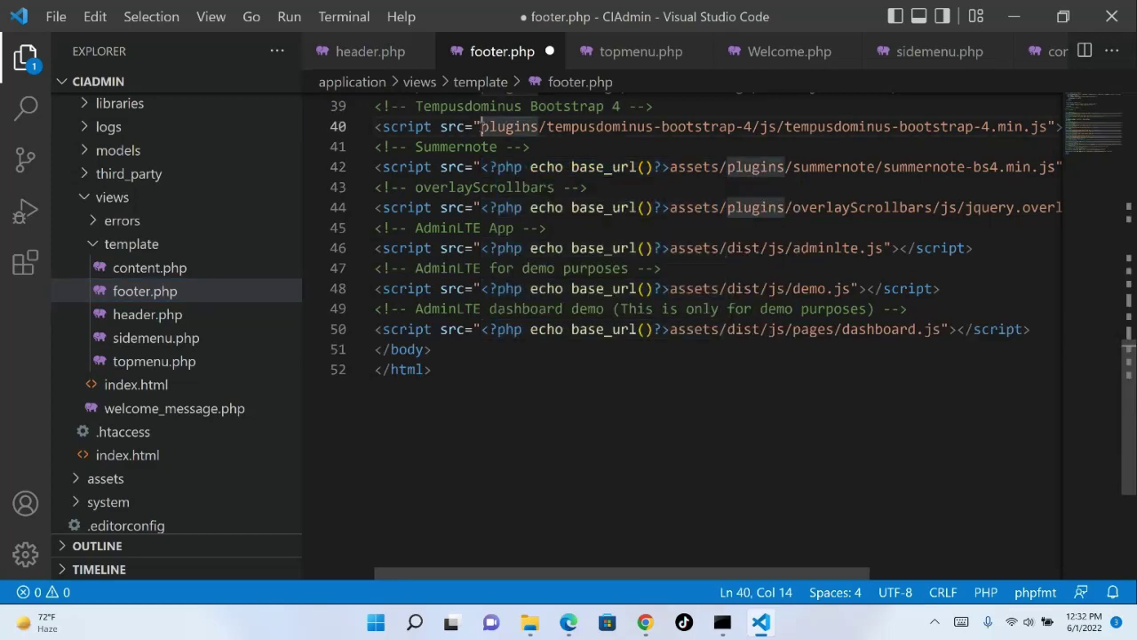
pyautogui.hotkey('ctrl', 'v')
# - Add the base_url assets prefix to the daterangepicker, moment and jQuery Knob script sources in footer.php
pyautogui.scroll(4, 518, 153)
pyautogui.click(482, 353)
pyautogui.hotkey('ctrl', 'v')
pyautogui.click(481, 331)
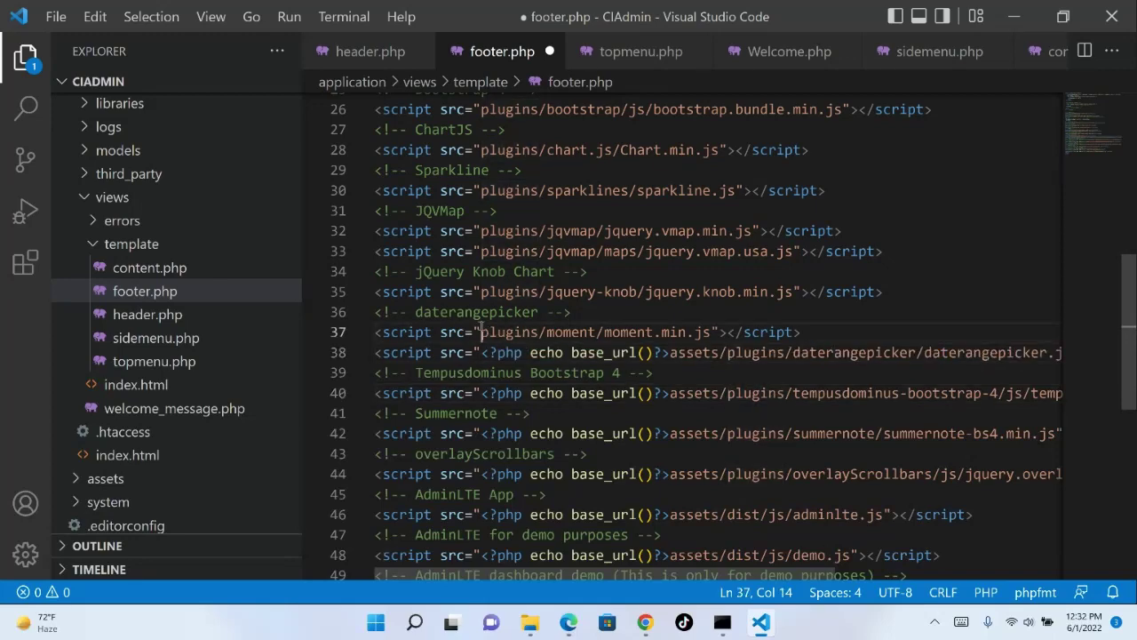
pyautogui.hotkey('ctrl', 'v')
pyautogui.click(480, 291)
pyautogui.hotkey('ctrl', 'v')
# - Add the base_url assets prefix to the two JQVMap scripts and to the Sparkline and ChartJS script sources
pyautogui.click(480, 252)
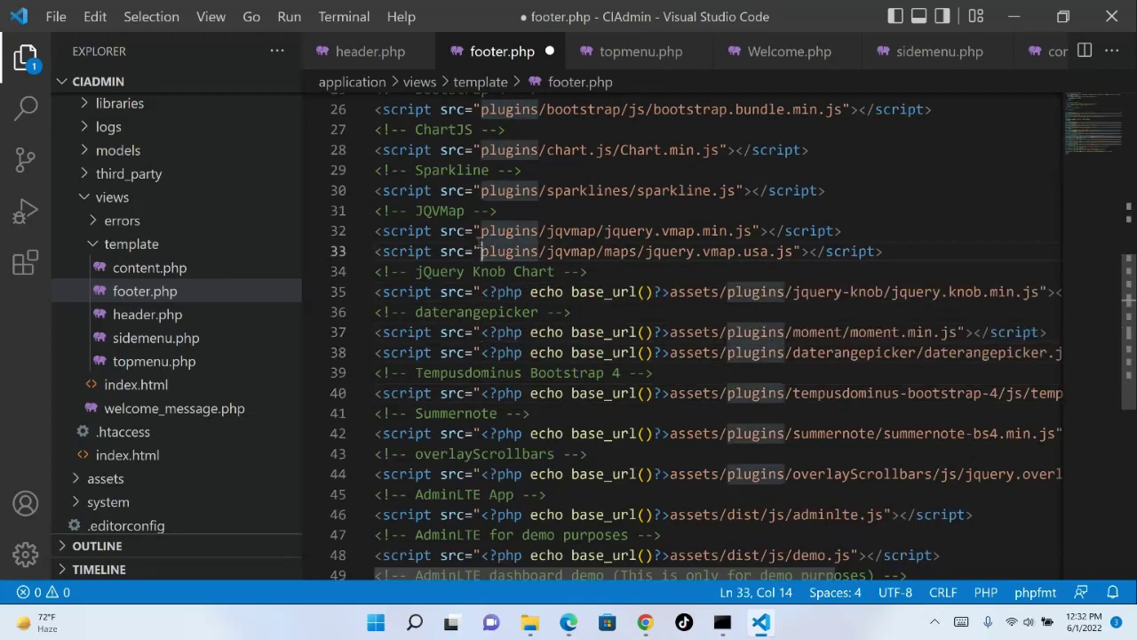
pyautogui.hotkey('ctrl', 'v')
pyautogui.click(481, 231)
pyautogui.hotkey('ctrl', 'v')
pyautogui.hotkey('ctrl', 'v')
pyautogui.click(481, 150)
pyautogui.hotkey('ctrl', 'v')
# - Add the base_url assets prefix to the Bootstrap 4, jQuery UI and jQuery script sources, and save footer.php
pyautogui.scroll(3, 478, 233)
pyautogui.click(481, 242)
pyautogui.hotkey('ctrl', 'v')
pyautogui.scroll(2, 540, 176)
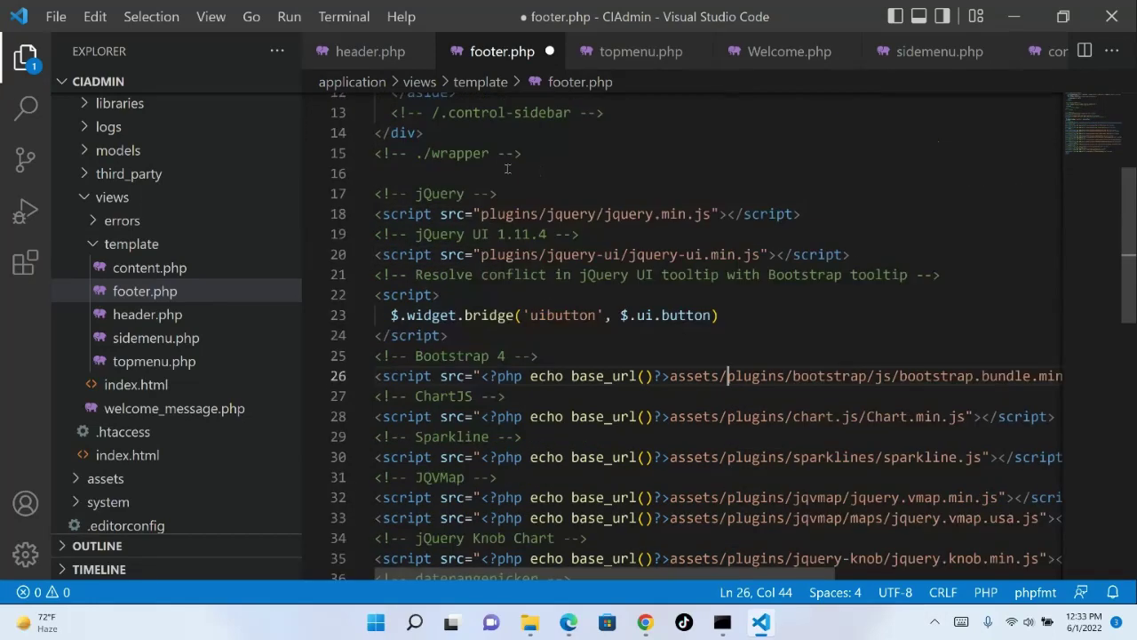
pyautogui.click(481, 254)
pyautogui.hotkey('ctrl', 'v')
pyautogui.click(481, 214)
pyautogui.hotkey('ctrl', 'v')
pyautogui.hotkey('ctrl', 's')
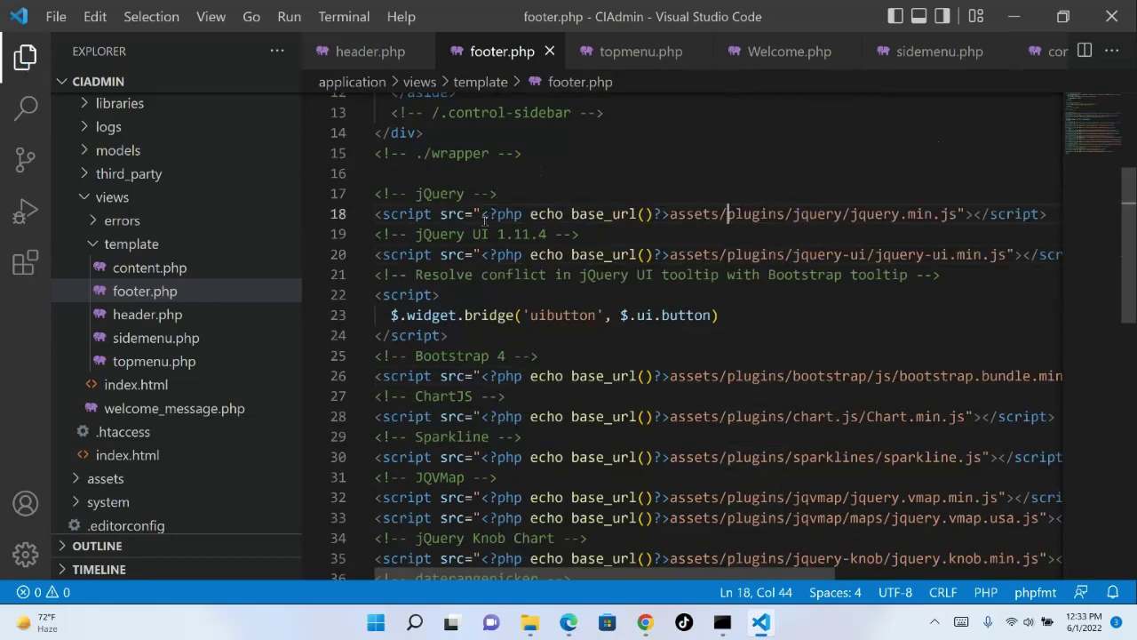
# - Look over the start of footer.php and the contents of topmenu.php for asset paths that still need the prefix
pyautogui.scroll(4, 628, 299)
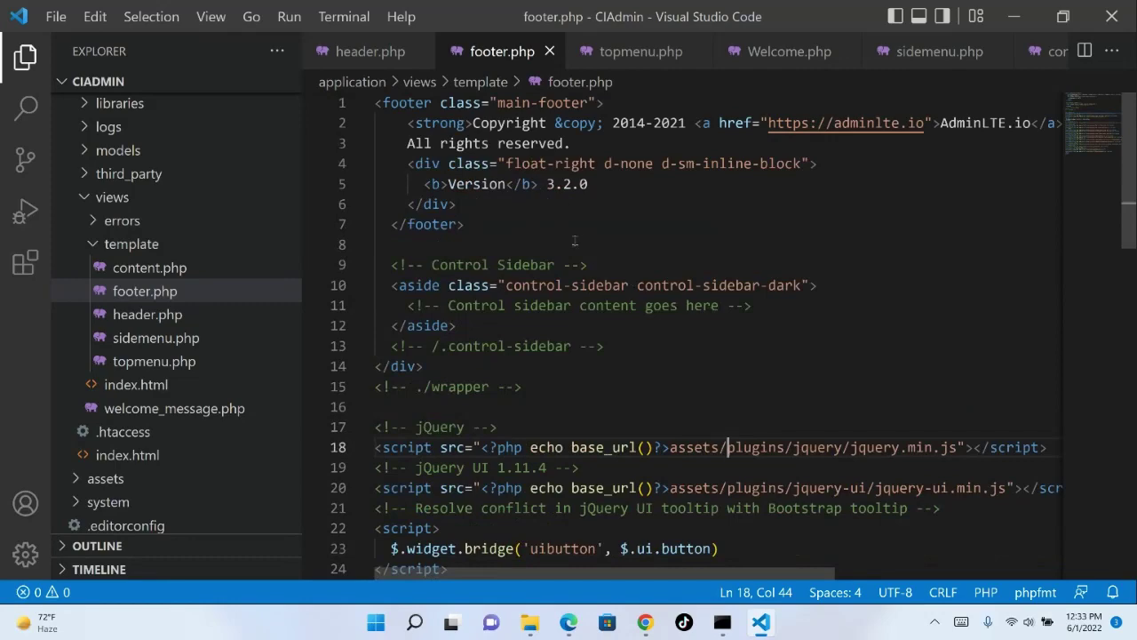
pyautogui.click(653, 51)
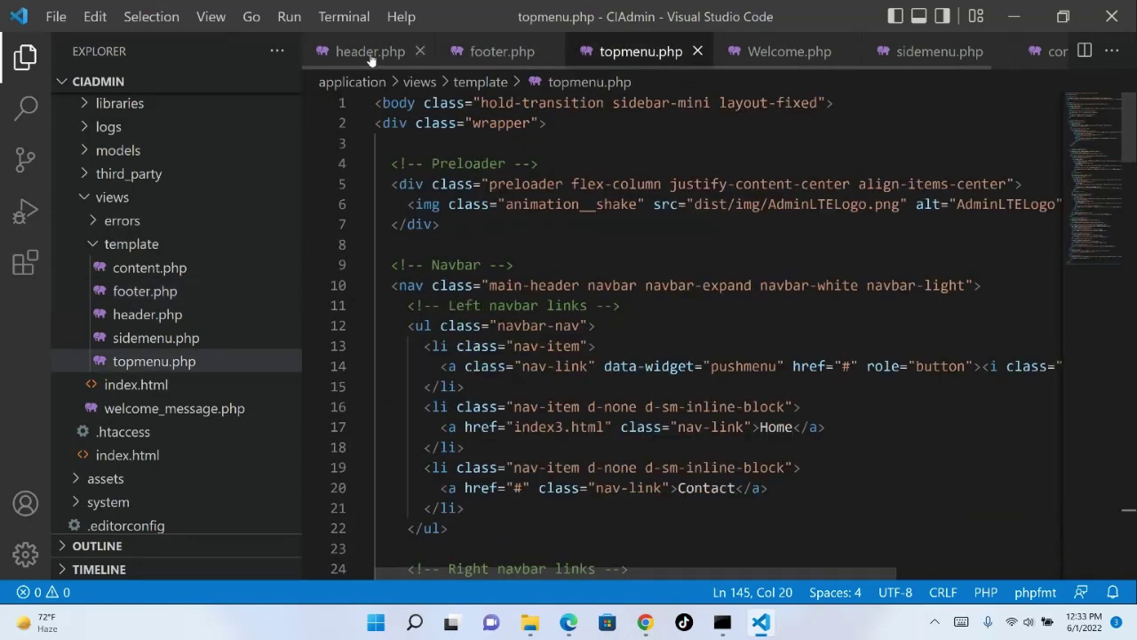
pyautogui.click(371, 54)
pyautogui.click(637, 53)
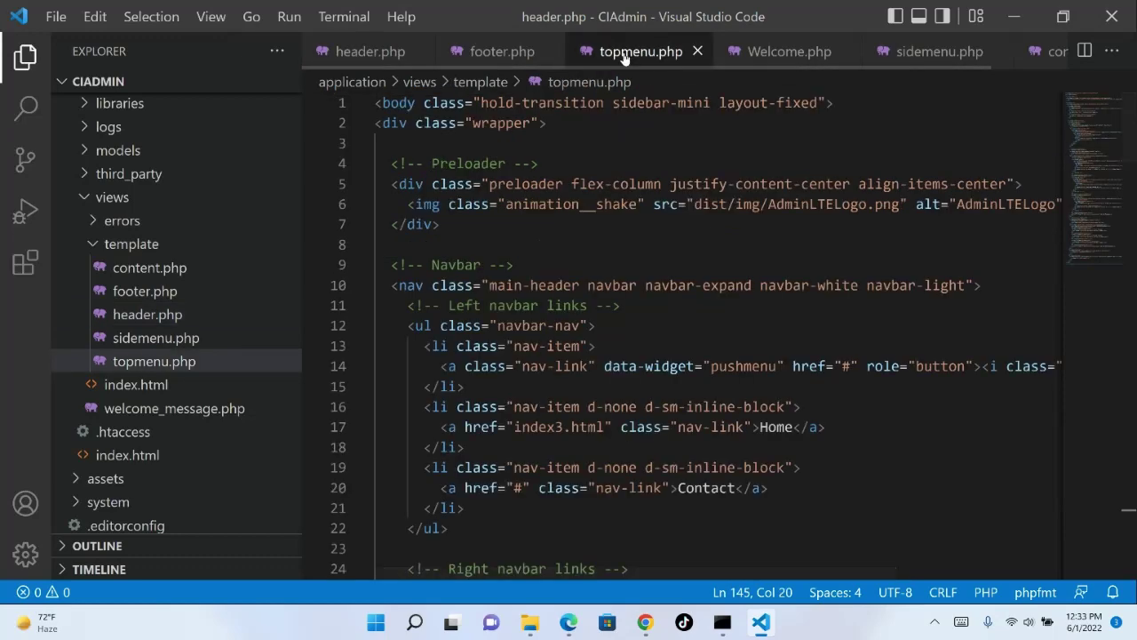
# - Switch to Chrome, reload localhost/CIAdmin/ and examine the dashboard from its top after dismissing the demo.js alert
pyautogui.hotkey('alt', 'Tab')
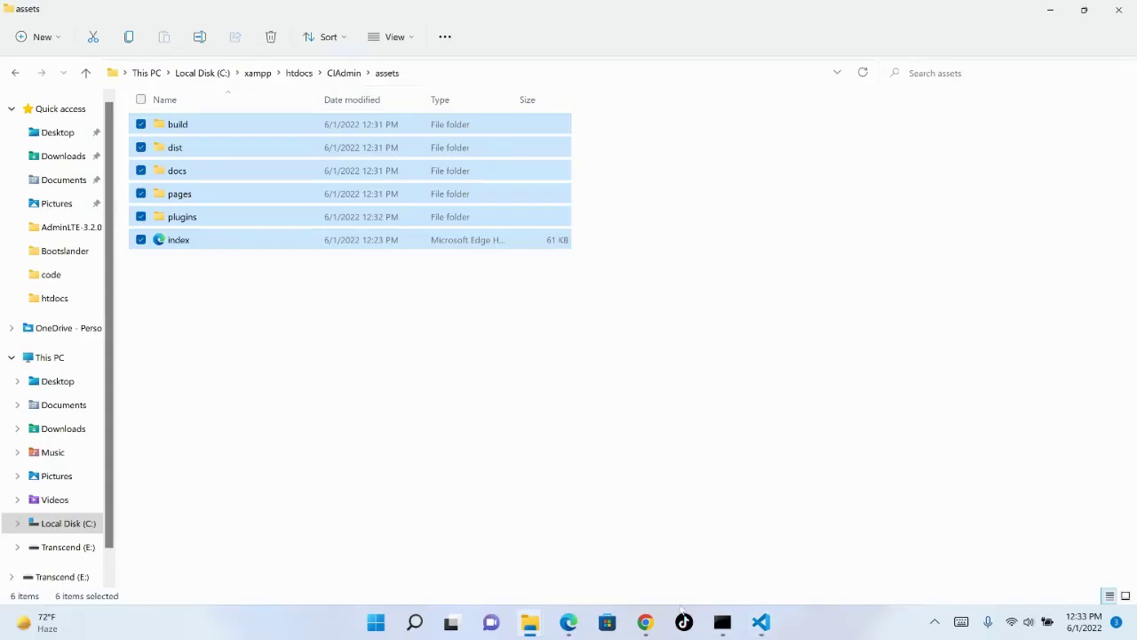
pyautogui.moveTo(645, 622)
pyautogui.click(559, 542)
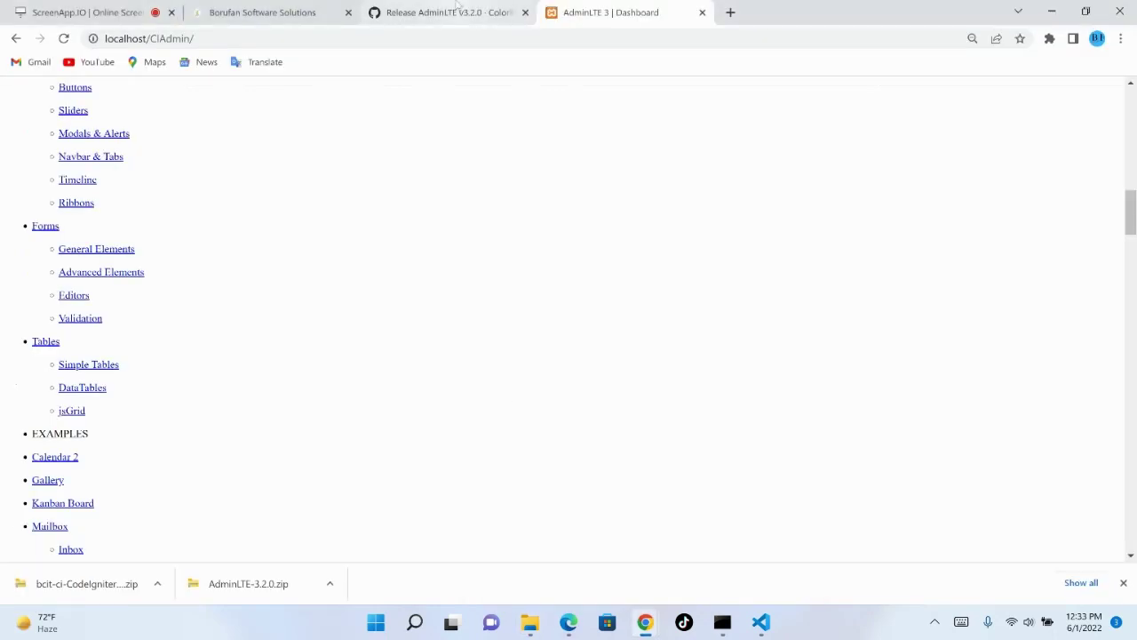
pyautogui.click(445, 36)
pyautogui.press('Return')
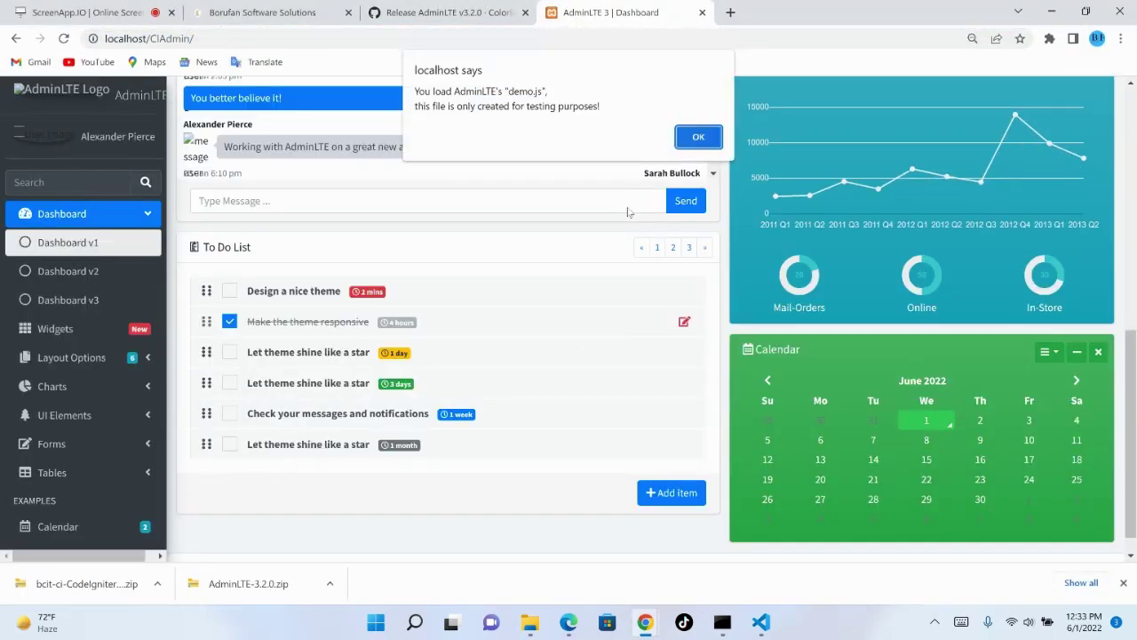
pyautogui.click(698, 135)
pyautogui.scroll(8, 777, 206)
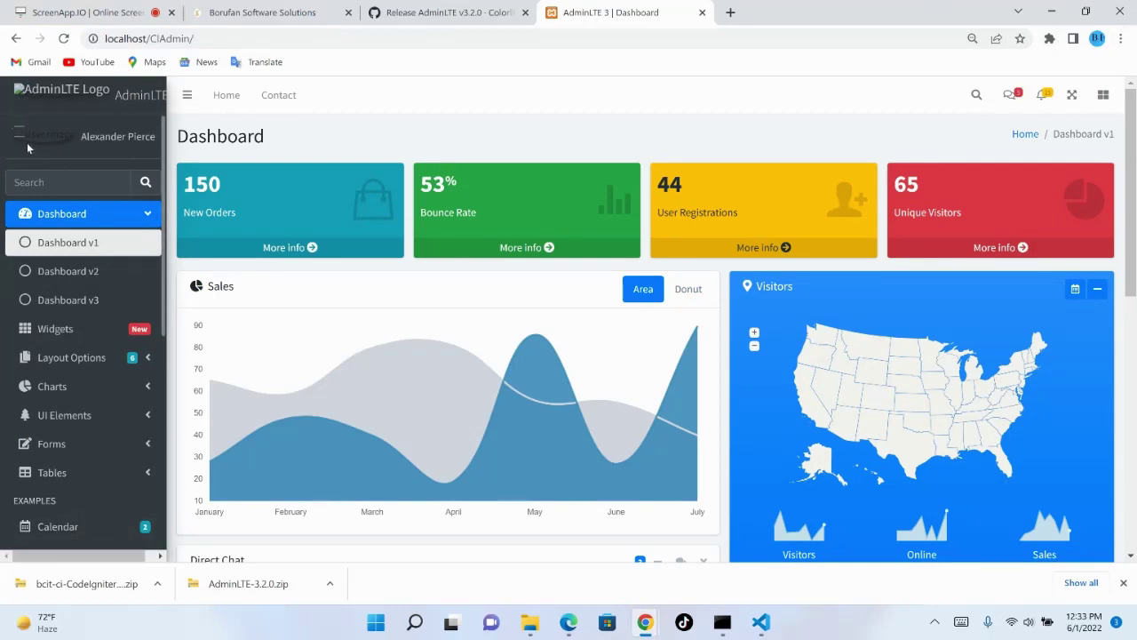
# - Switch to Visual Studio Code and prefix the preloader logo's source in topmenu.php with <?php echo base_url()?>assets/
pyautogui.click(761, 622)
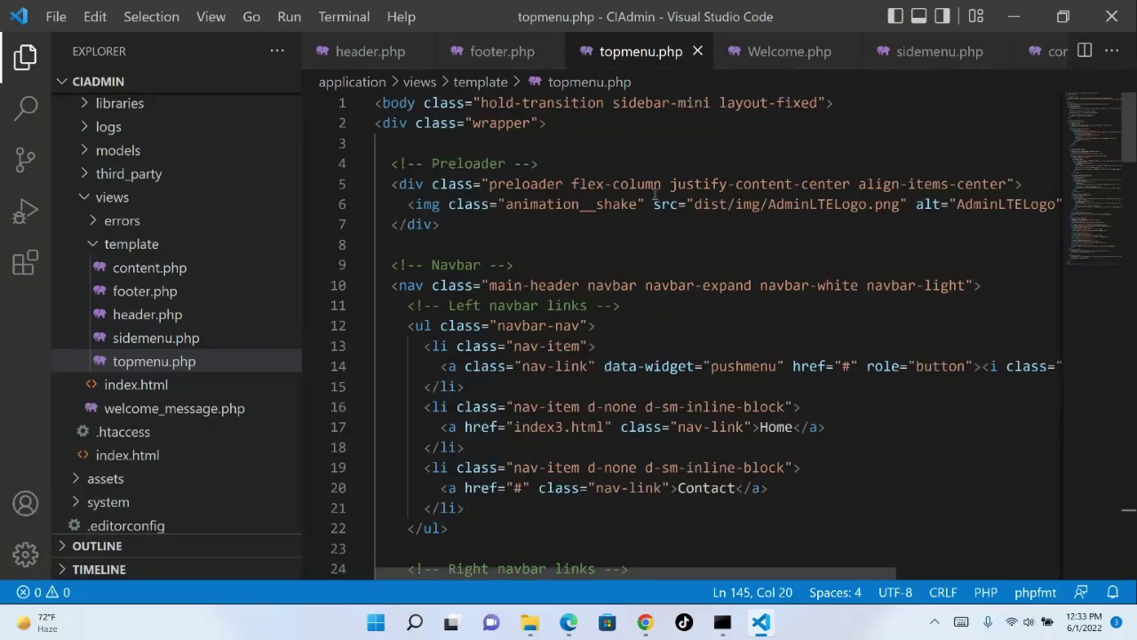
pyautogui.click(695, 204)
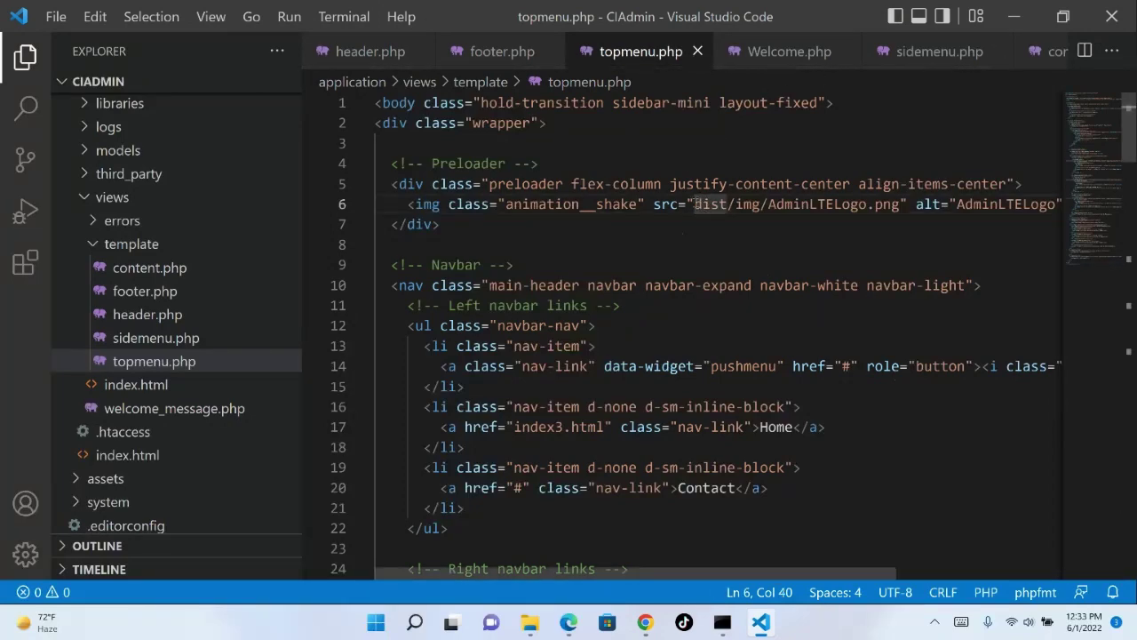
pyautogui.hotkey('ctrl', 'v')
pyautogui.scroll(-4, 496, 233)
pyautogui.scroll(4, 498, 246)
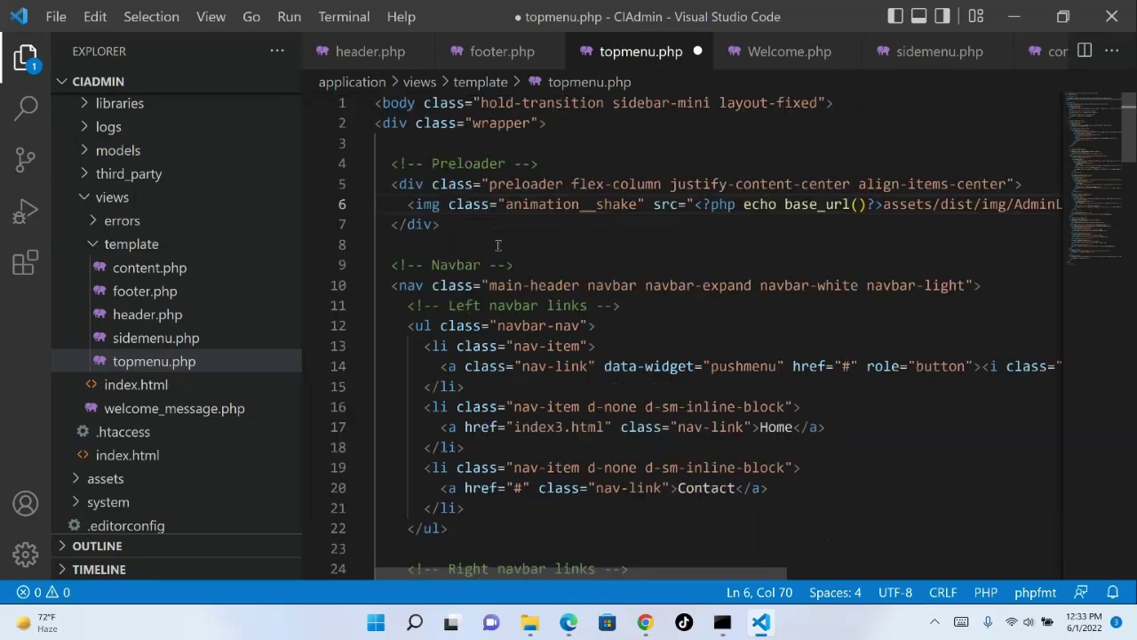
# - Add the base_url assets prefix to the user1-128x128.jpg and user8-128x128.jpg avatar sources in the messages dropdown
pyautogui.scroll(-6, 755, 305)
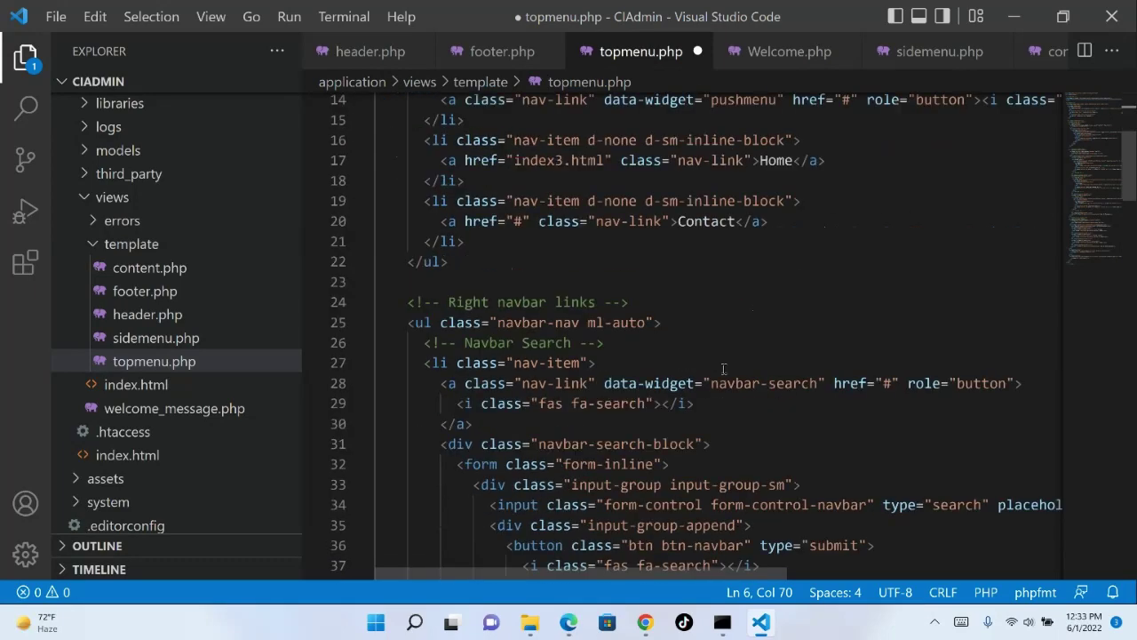
pyautogui.scroll(-8, 751, 417)
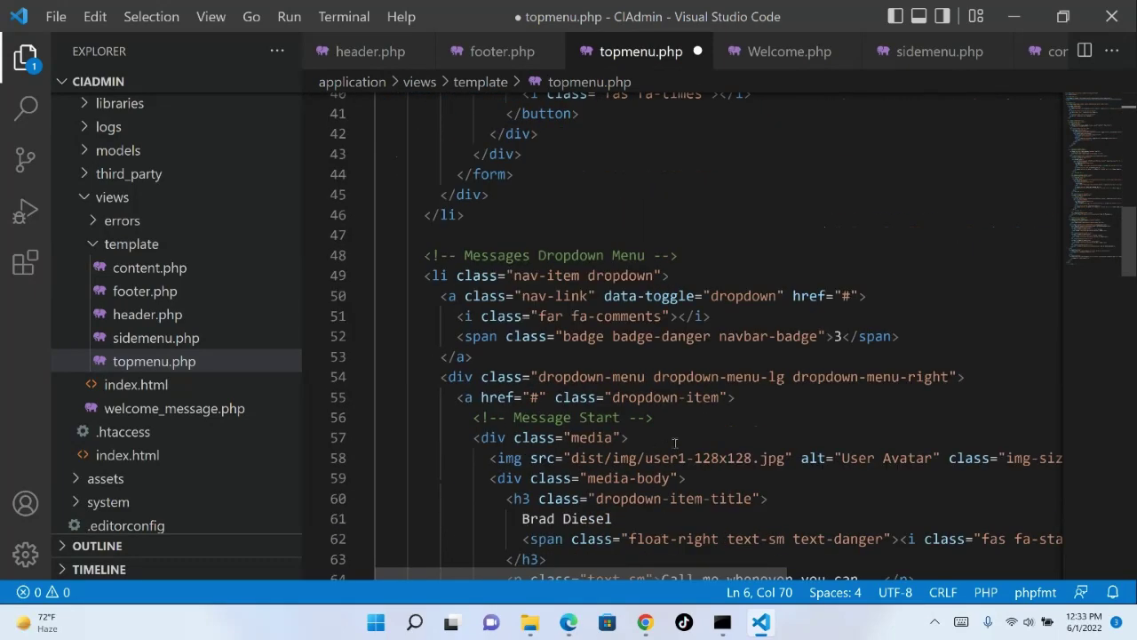
pyautogui.click(571, 324)
pyautogui.hotkey('ctrl', 'v')
pyautogui.scroll(-2, 659, 358)
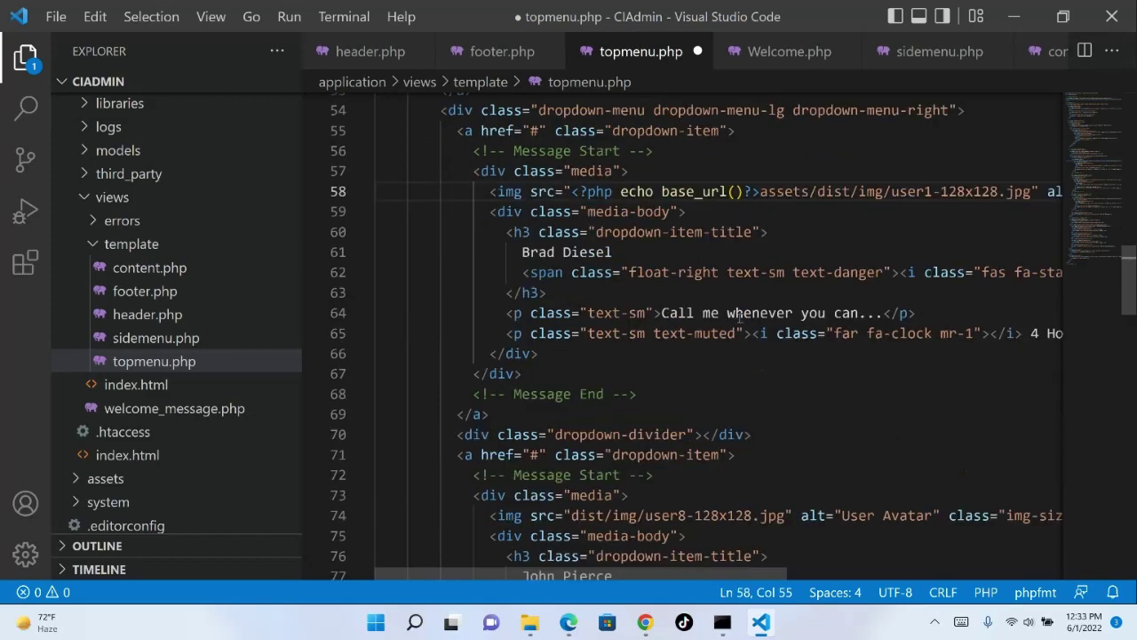
pyautogui.scroll(-2, 702, 337)
pyautogui.click(573, 382)
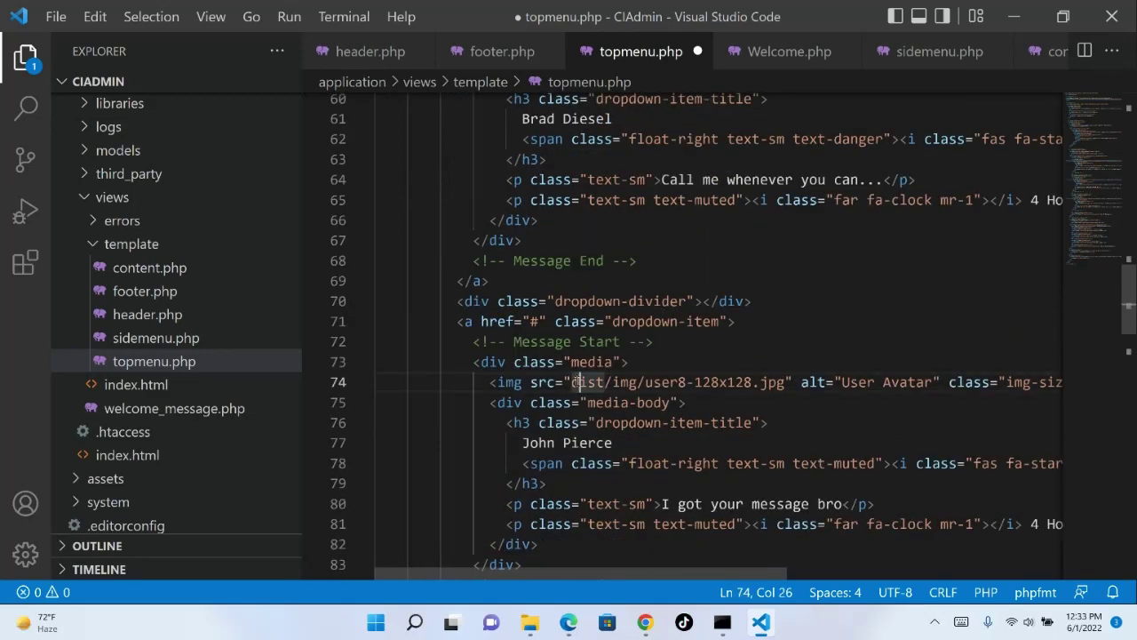
pyautogui.hotkey('ctrl', 'v')
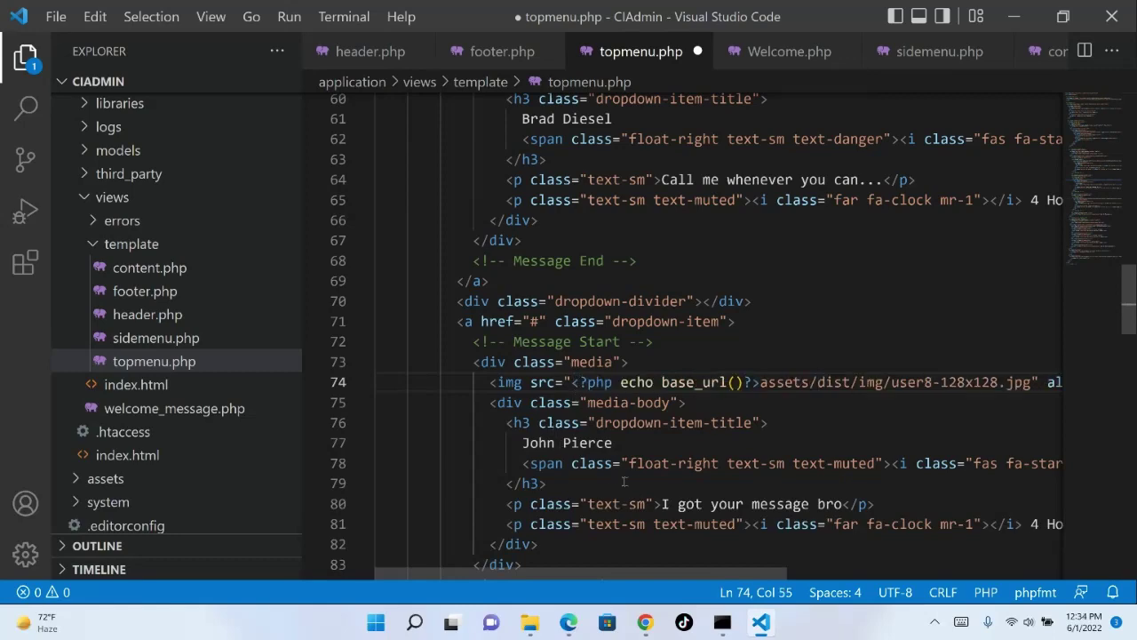
# - Add the base_url assets prefix to the user3-128x128.jpg avatar source, check the rest of topmenu.php for image paths, and save it
pyautogui.scroll(-4, 611, 477)
pyautogui.click(571, 440)
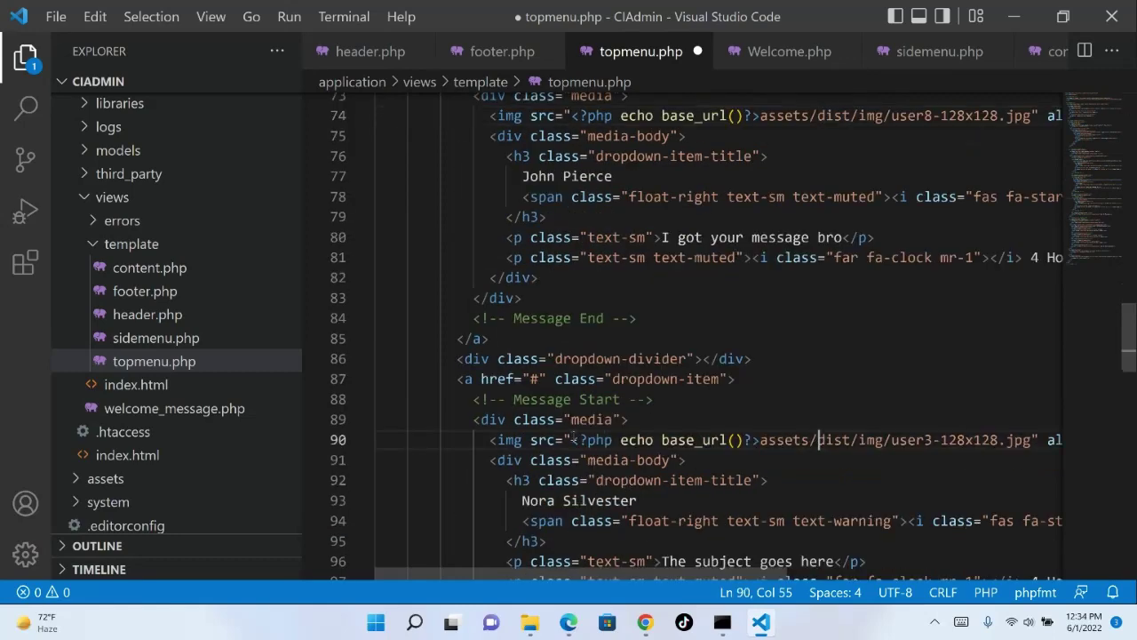
pyautogui.hotkey('ctrl', 'v')
pyautogui.scroll(-4, 639, 436)
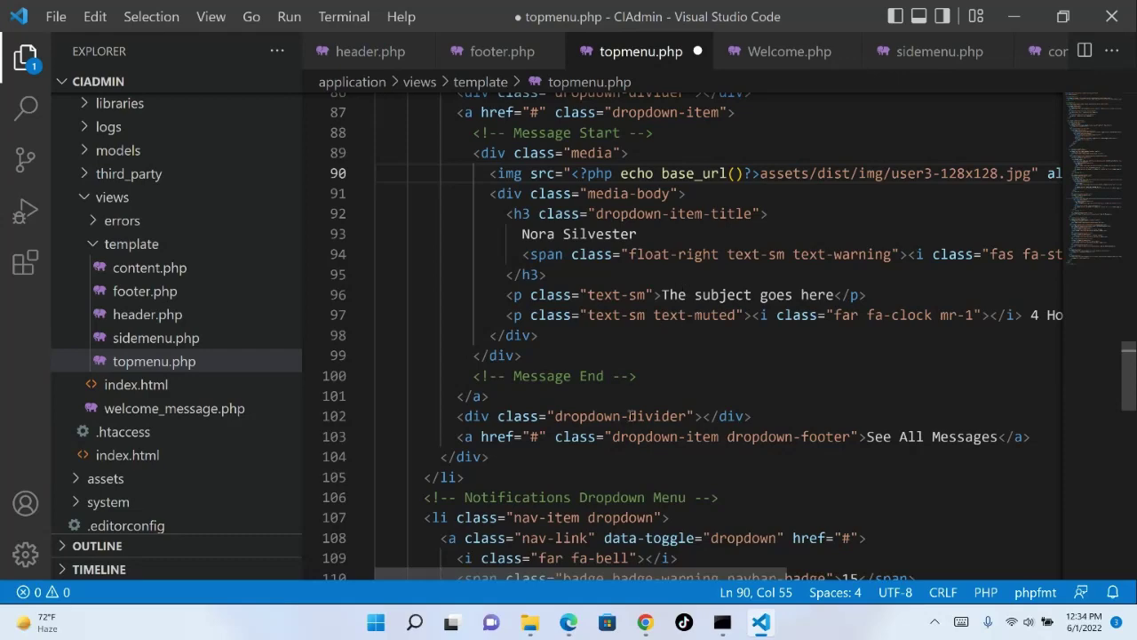
pyautogui.scroll(-4, 629, 415)
pyautogui.scroll(-8, 647, 453)
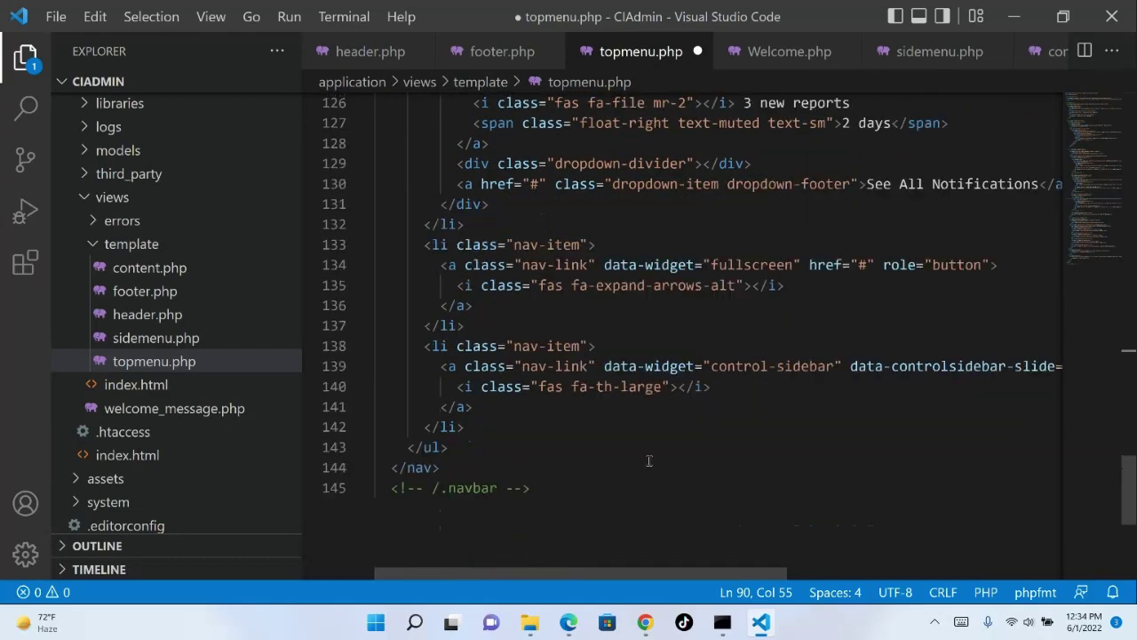
pyautogui.hotkey('ctrl', 's')
# - Switch to Chrome and reload localhost/CIAdmin/ to check the logo and user images
pyautogui.hotkey('alt', 'Tab')
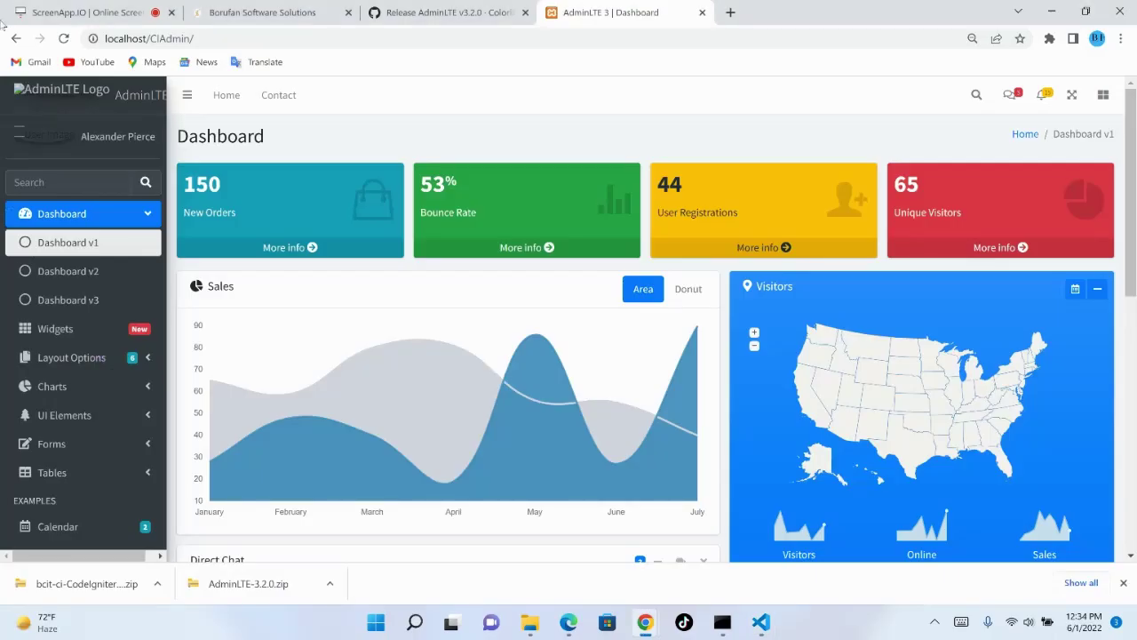
pyautogui.click(64, 38)
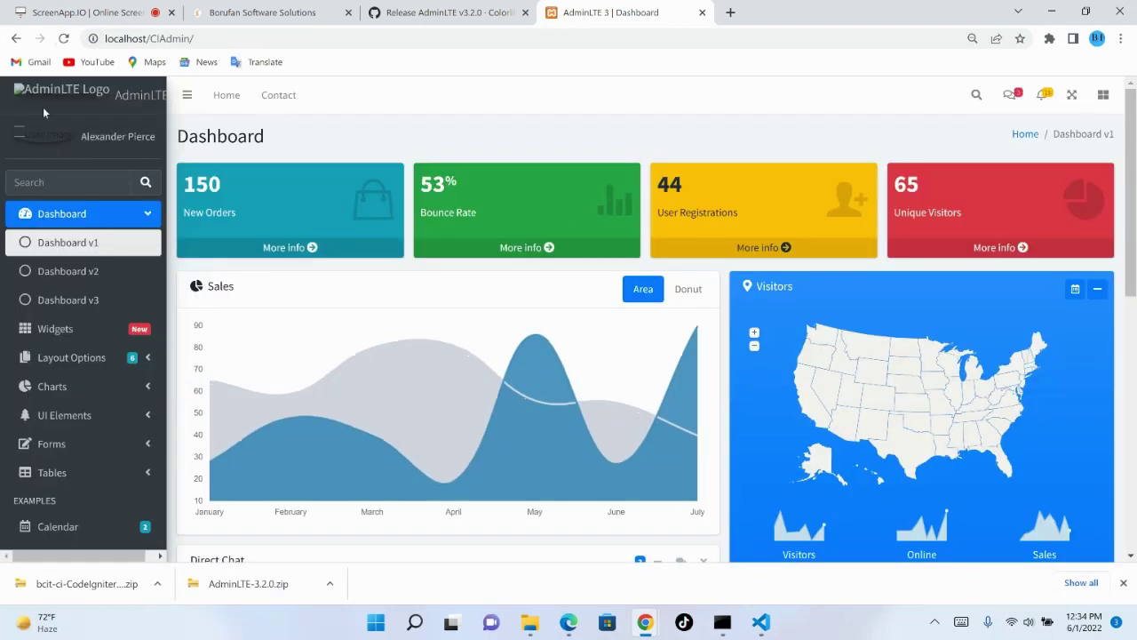
pyautogui.click(760, 622)
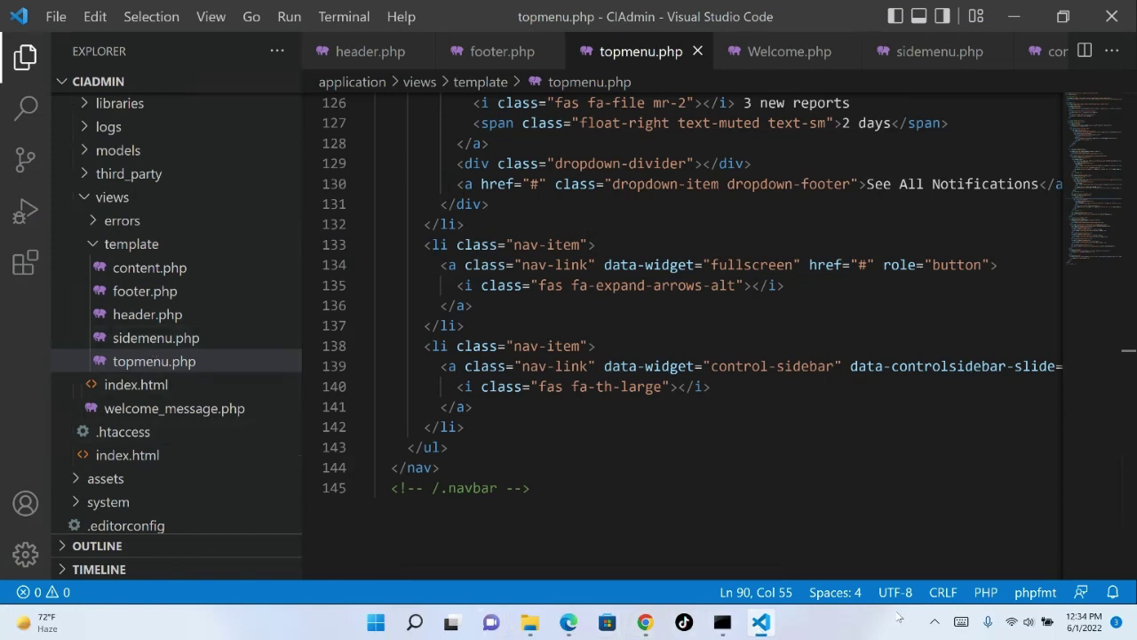
pyautogui.moveTo(643, 622)
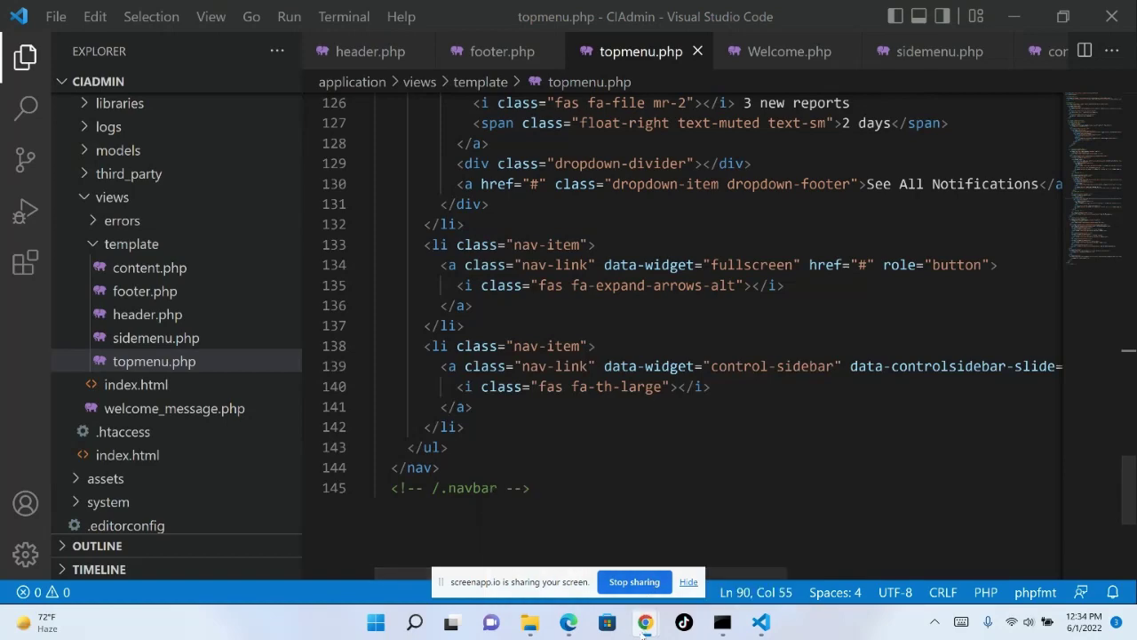
pyautogui.click(569, 539)
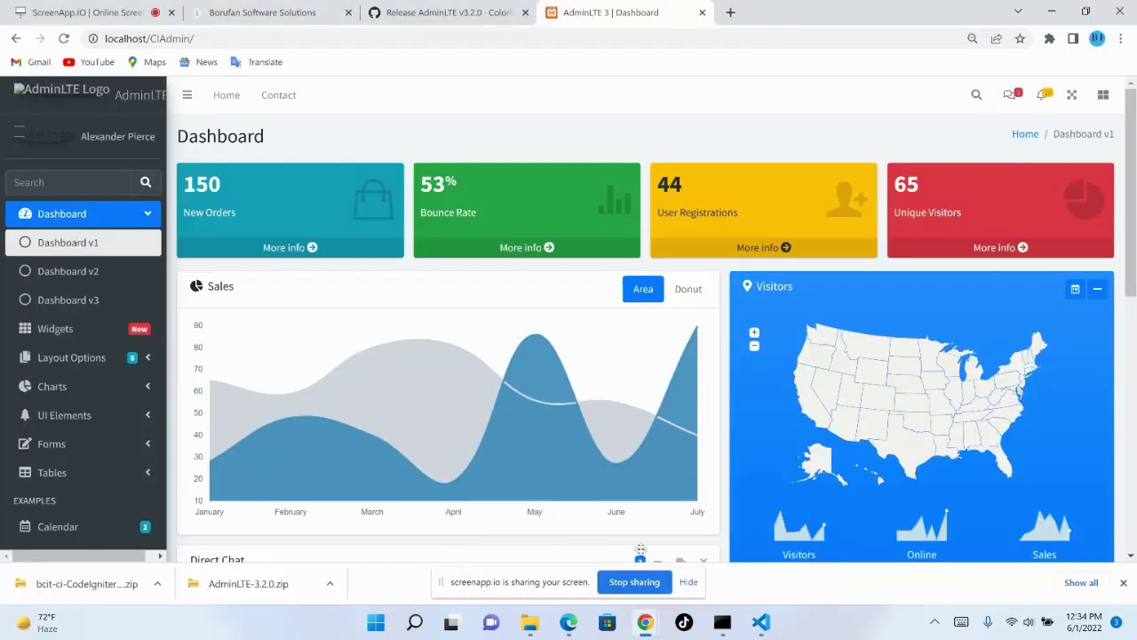
pyautogui.click(689, 583)
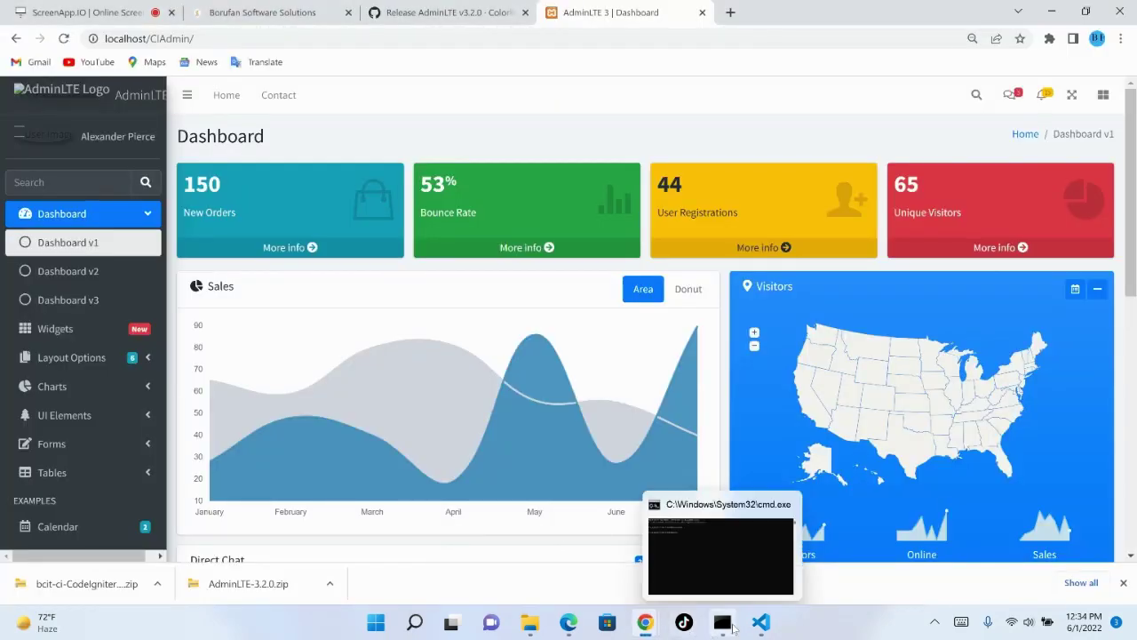
pyautogui.moveTo(758, 628)
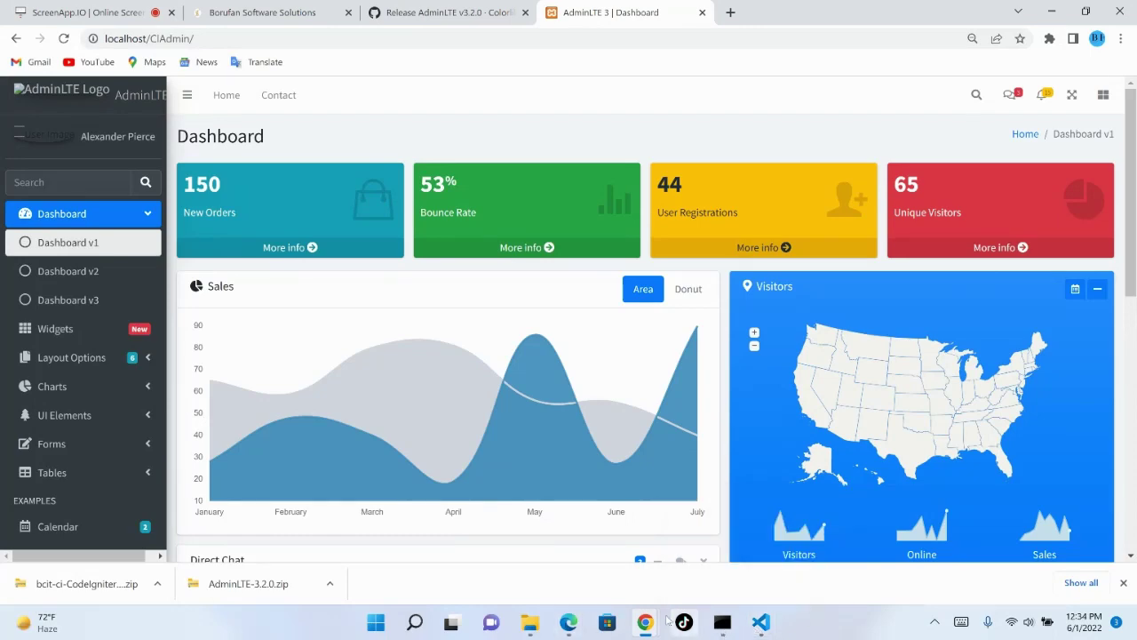
pyautogui.moveTo(645, 622)
pyautogui.click(684, 539)
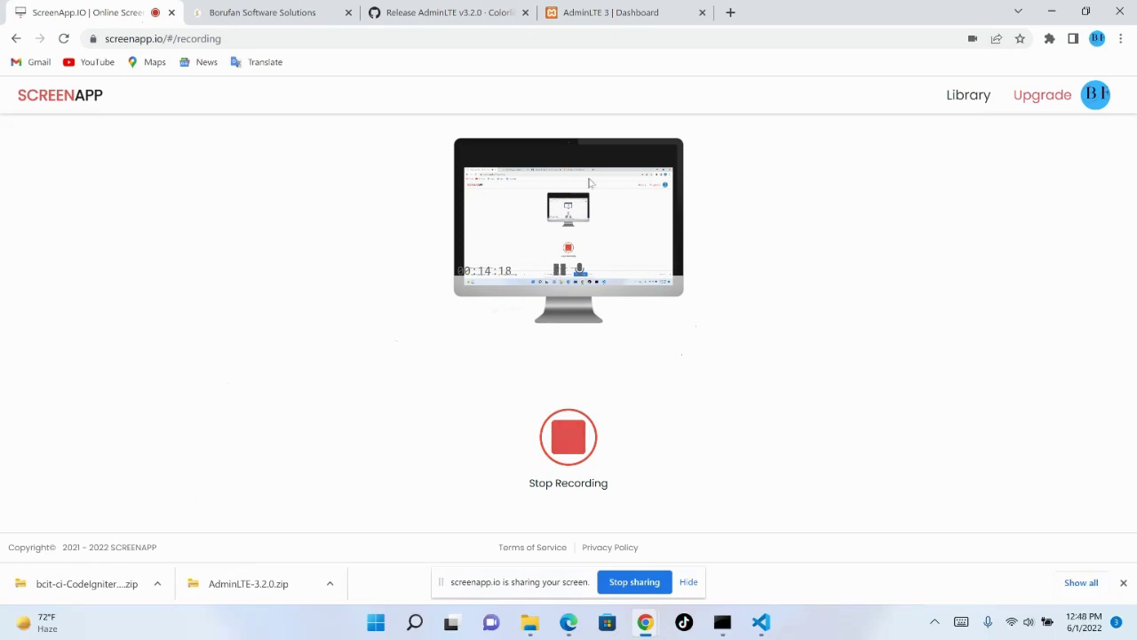
# - Return to the AdminLTE dashboard page, load localhost/CIAdmin/ again and examine the sidebar images
pyautogui.click(598, 17)
pyautogui.click(586, 40)
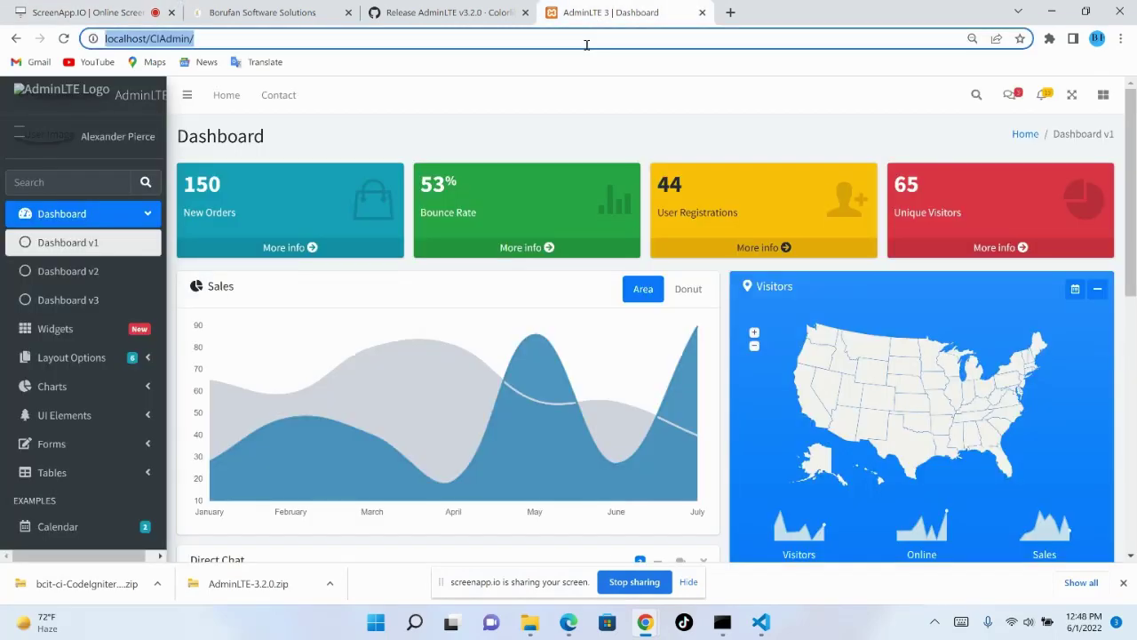
pyautogui.press('Return')
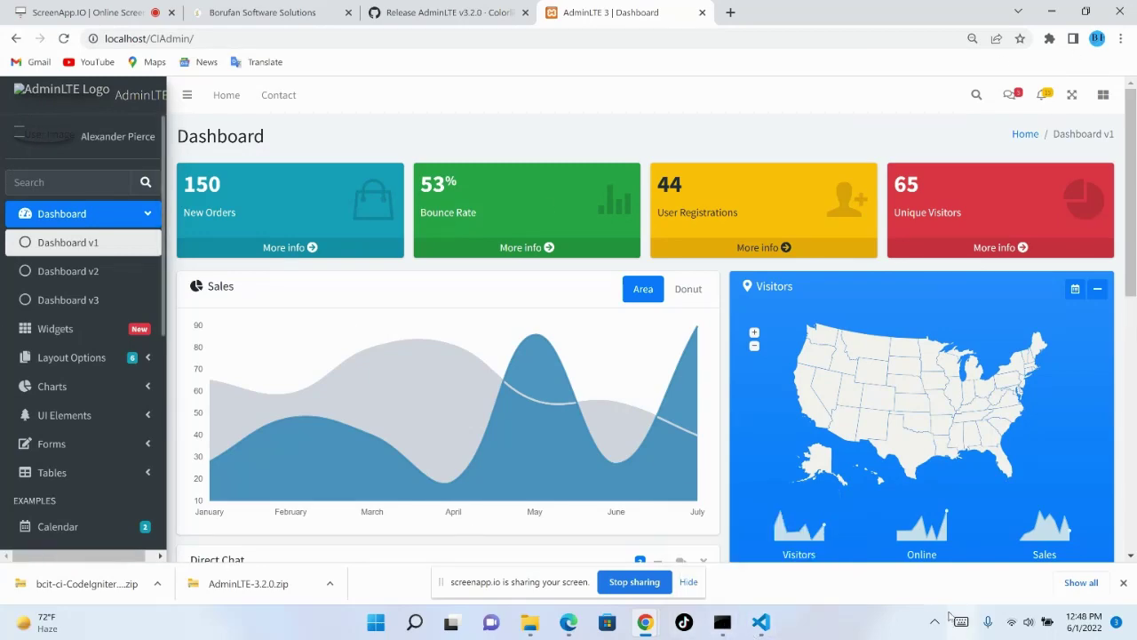
# - Switch to Visual Studio Code and open sidemenu.php at the brand logo markup near its start
pyautogui.click(761, 622)
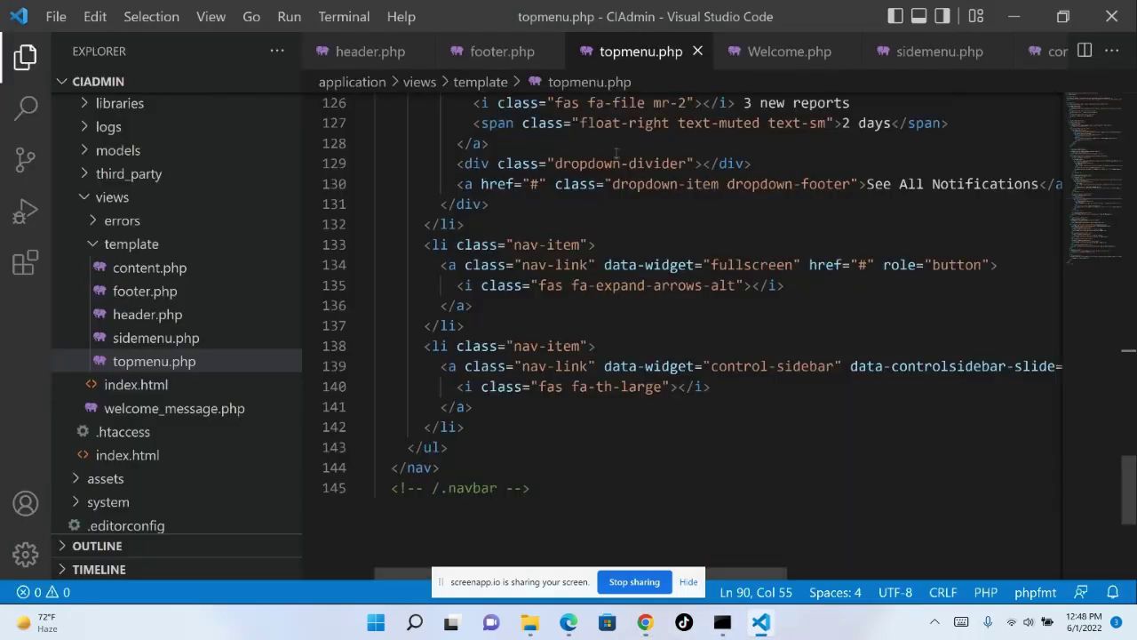
pyautogui.click(939, 50)
pyautogui.scroll(8, 770, 363)
pyautogui.scroll(20, 770, 363)
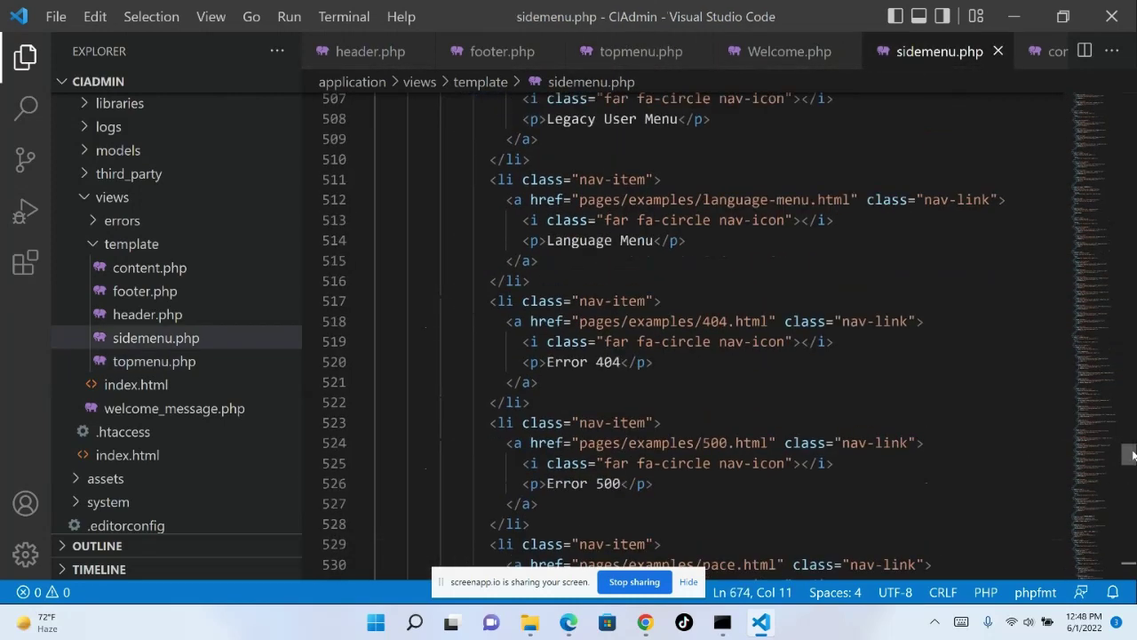
pyautogui.moveTo(1128, 453); pyautogui.dragTo(1080, 6)
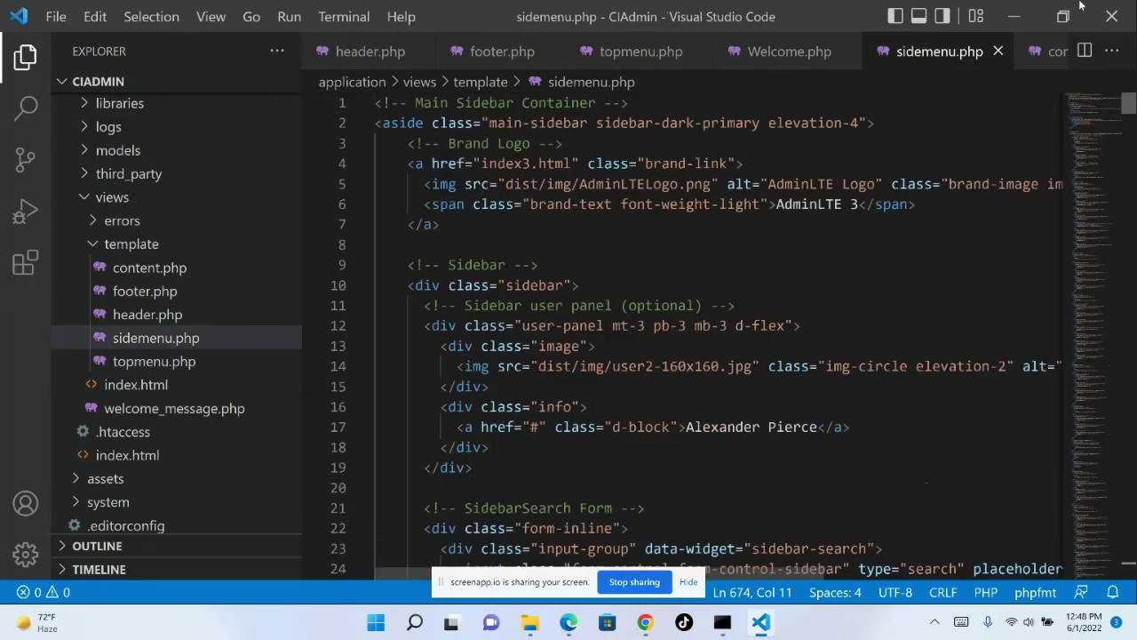
# - Insert <?php echo base_url()?>assets/ before dist/img/AdminLTELogo.png in the brand logo's image source
pyautogui.click(507, 184)
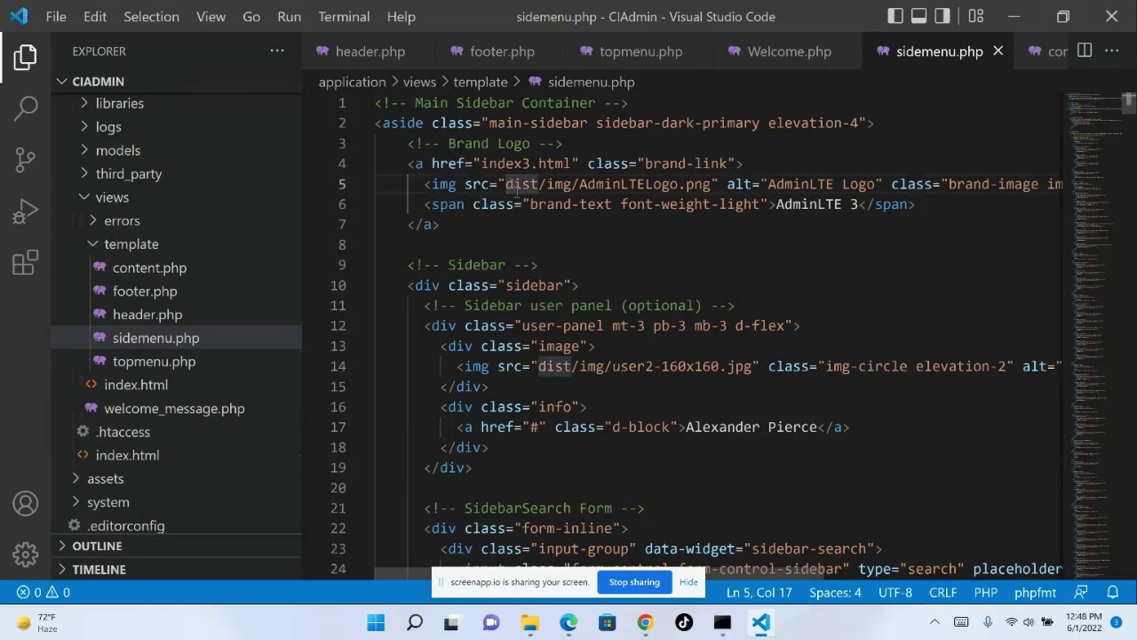
pyautogui.write('<?')
pyautogui.write('??')
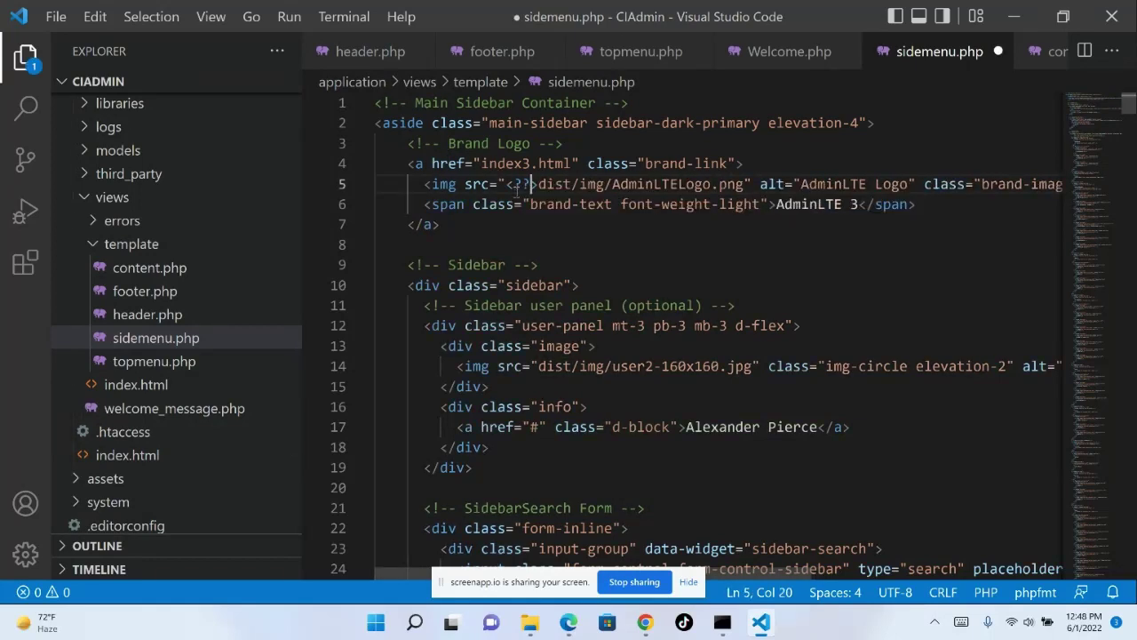
pyautogui.press('BackSpace')
pyautogui.write('php ech')
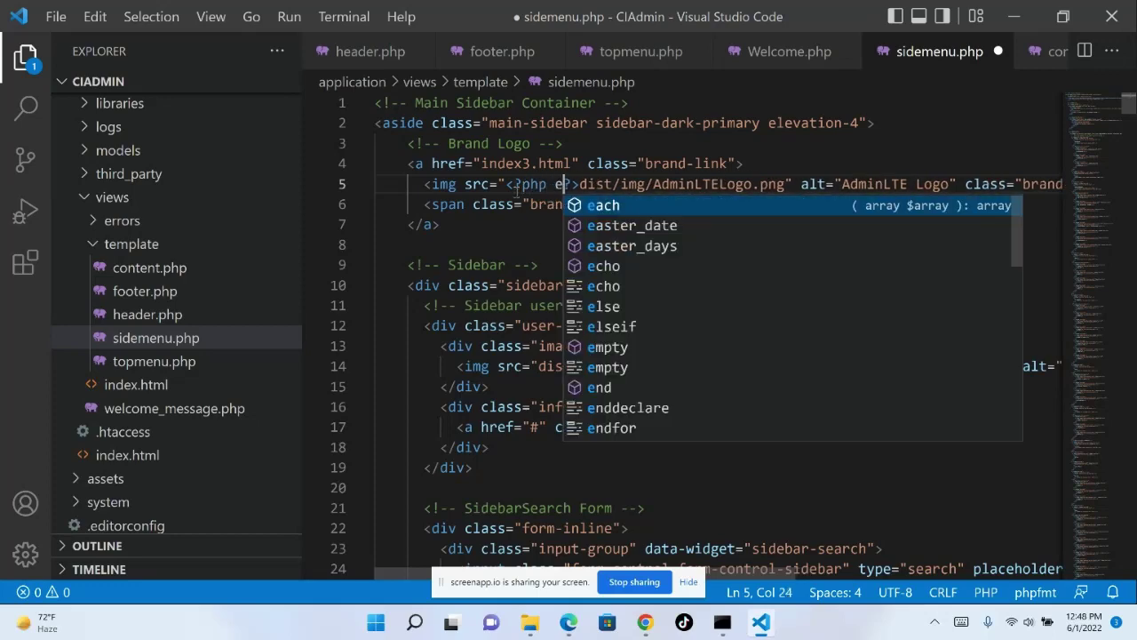
pyautogui.write('o base_u')
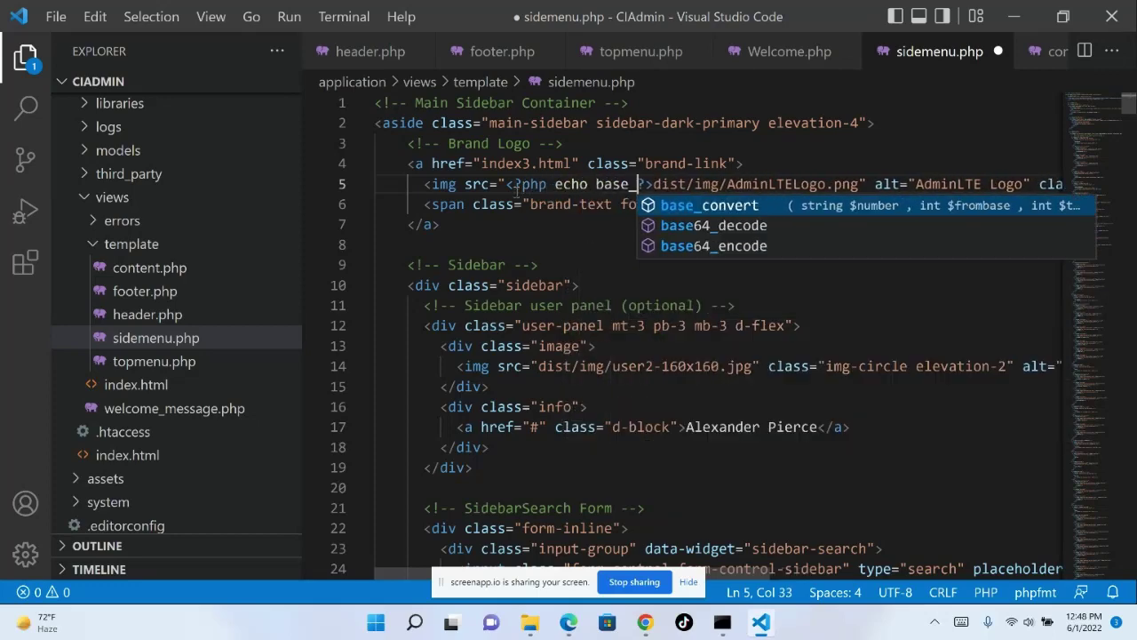
pyautogui.write('rl()')
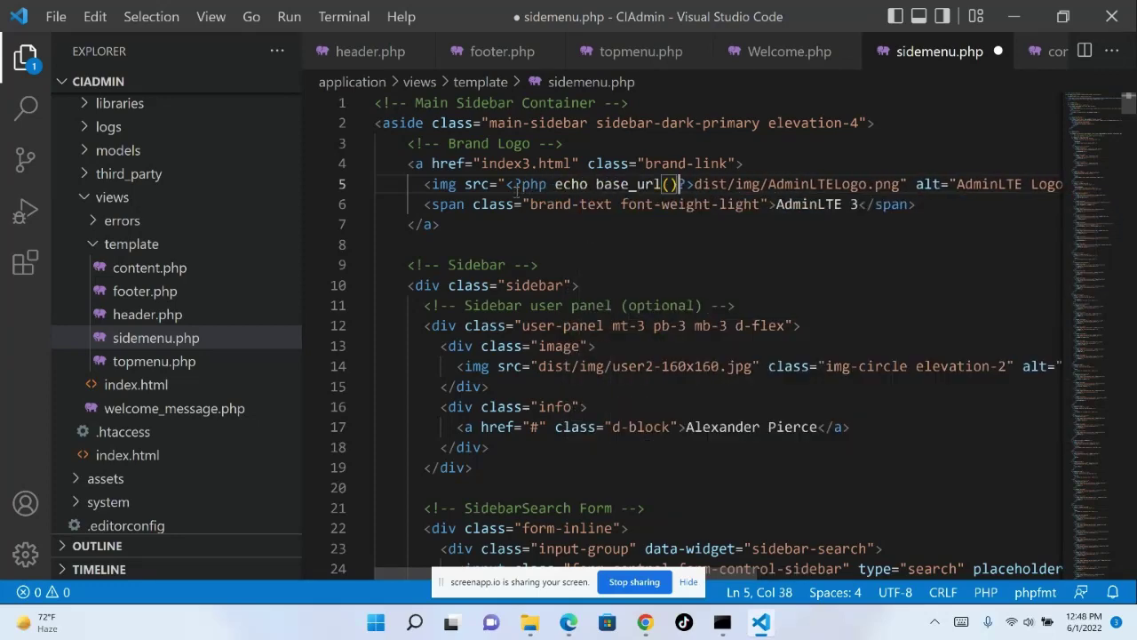
pyautogui.click(694, 184)
pyautogui.write('assets/')
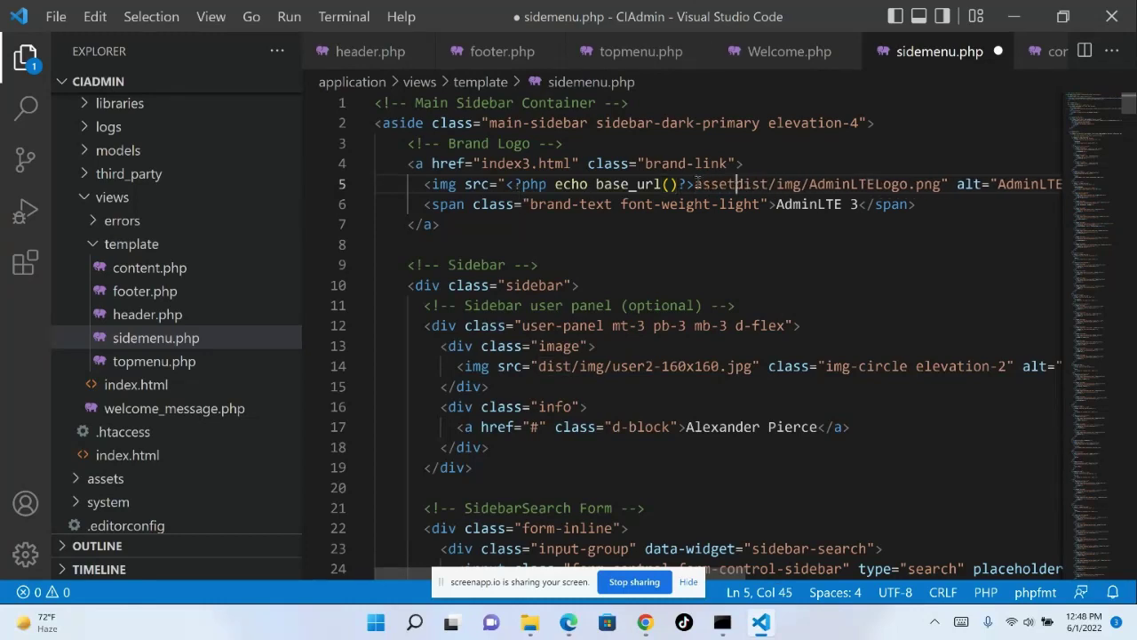
# - Copy the base_url assets prefix from the brand logo and add it to the sidebar user panel's user2-160x160.jpg source
pyautogui.hotkey('ctrl', 'a')
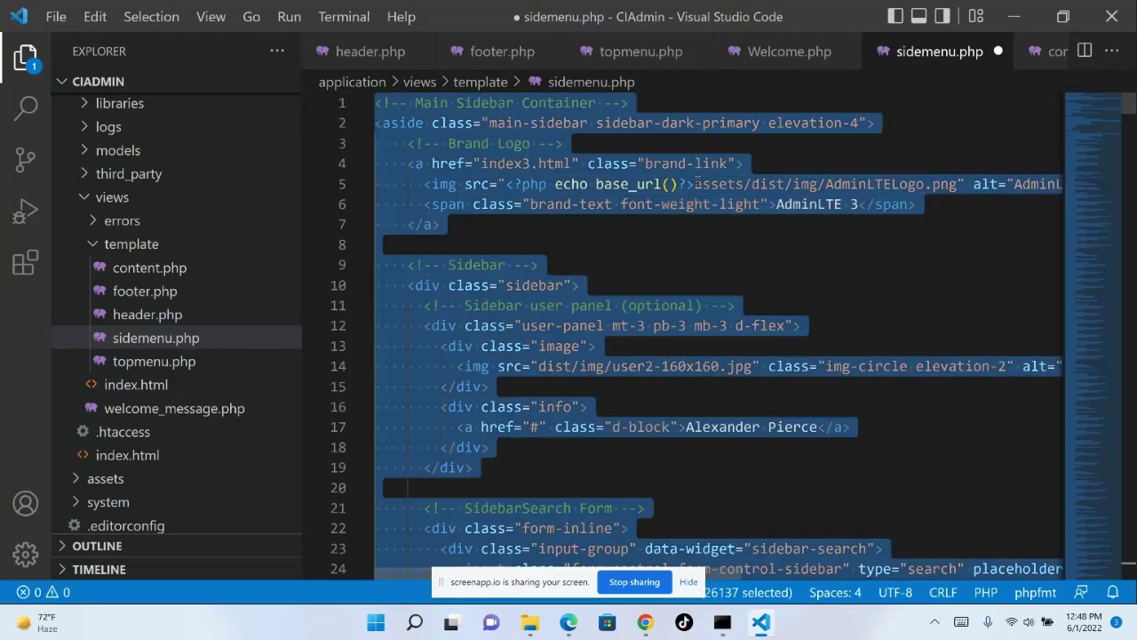
pyautogui.click(695, 185)
pyautogui.moveTo(506, 184); pyautogui.dragTo(752, 185)
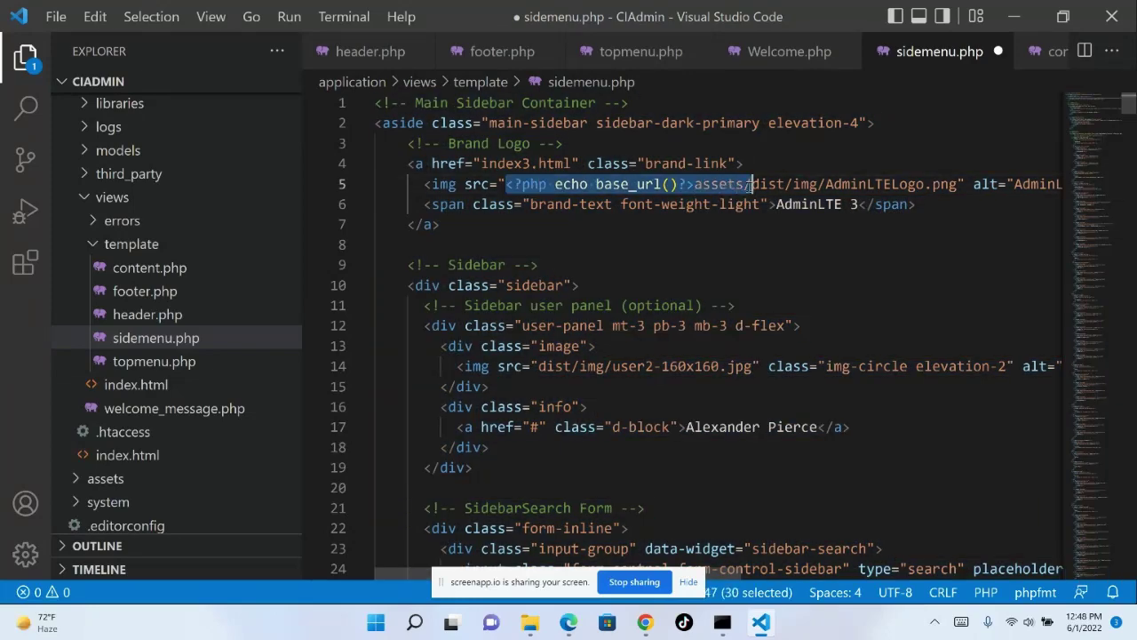
pyautogui.rightClick(697, 185)
pyautogui.click(749, 351)
pyautogui.click(538, 366)
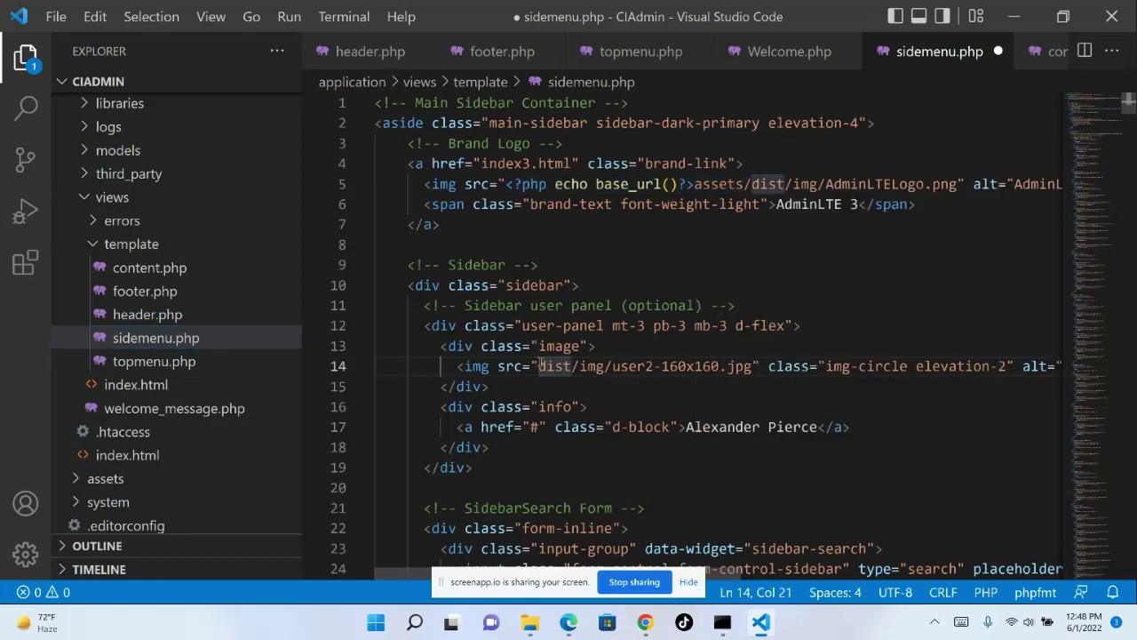
pyautogui.hotkey('ctrl', 'v')
pyautogui.scroll(-4, 639, 405)
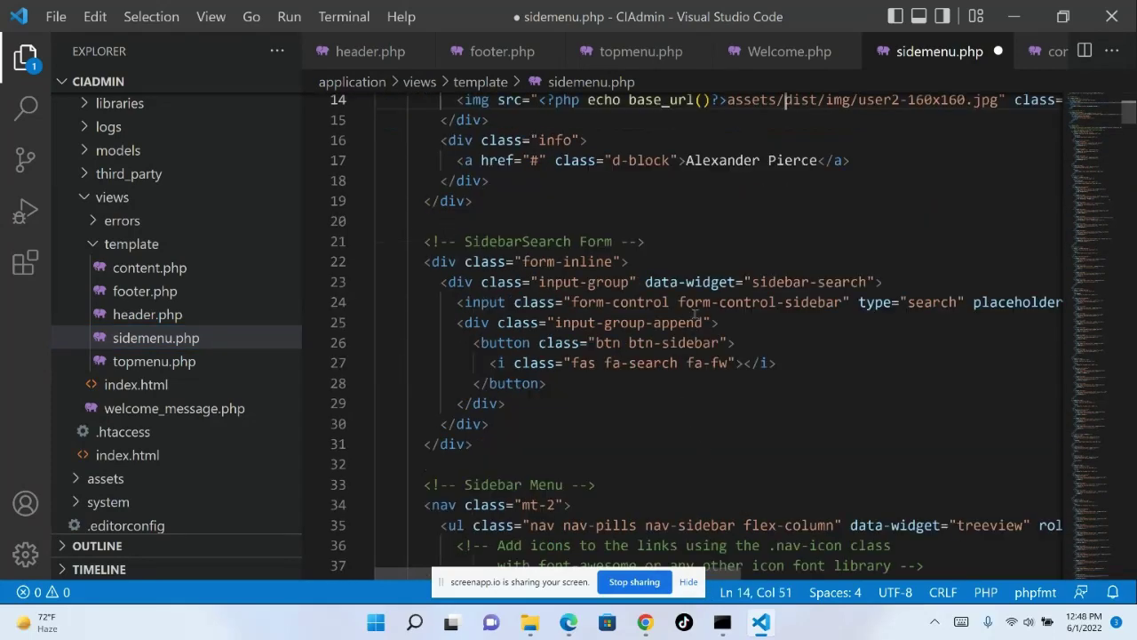
pyautogui.scroll(-2, 702, 342)
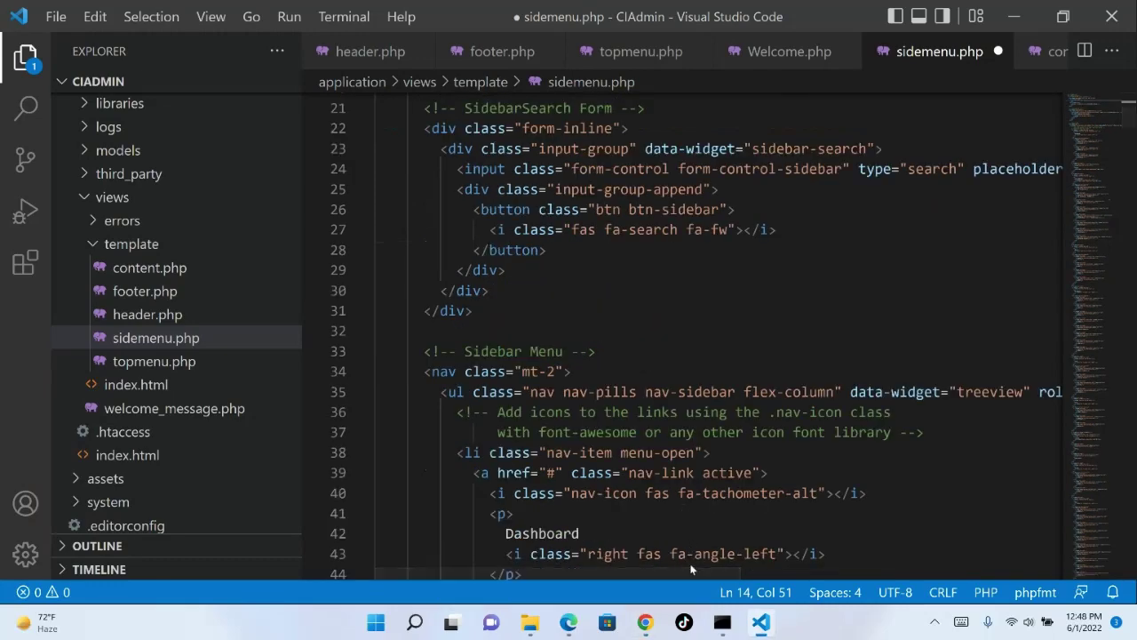
# - Look through the sidebar menu markup below the user panel for further image links and save sidemenu.php
pyautogui.scroll(-2, 711, 404)
pyautogui.scroll(-4, 711, 404)
pyautogui.hotkey('ctrl', 's')
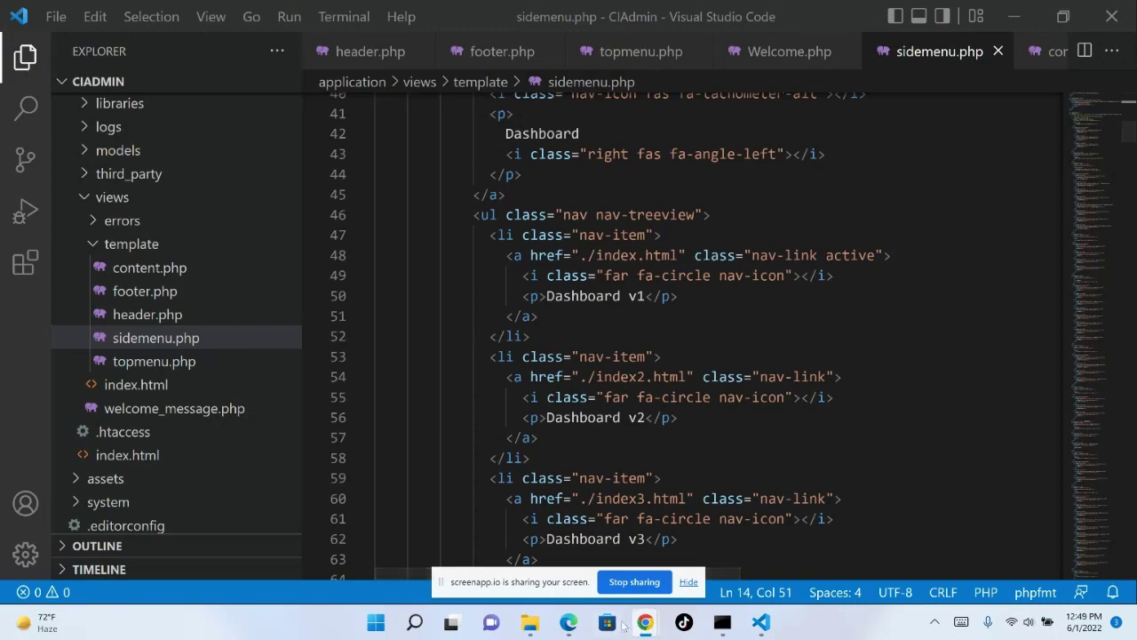
# - Switch to the AdminLTE dashboard in Chrome, reload localhost/CIAdmin/, dismiss the demo.js alert and check the sidebar images
pyautogui.moveTo(646, 622)
pyautogui.click(573, 549)
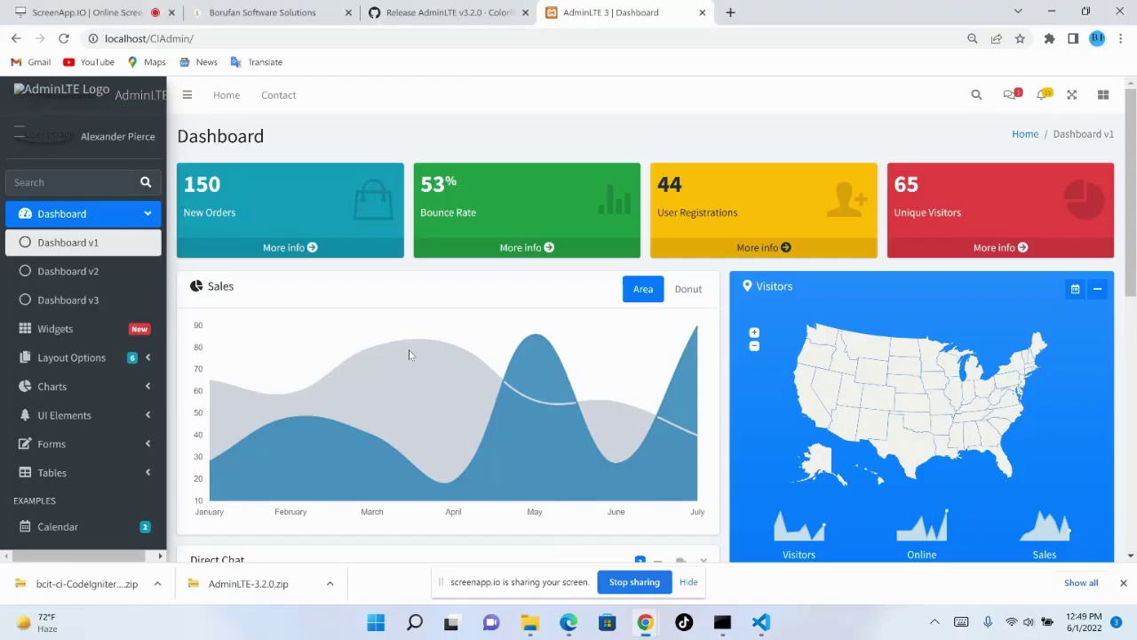
pyautogui.click(65, 38)
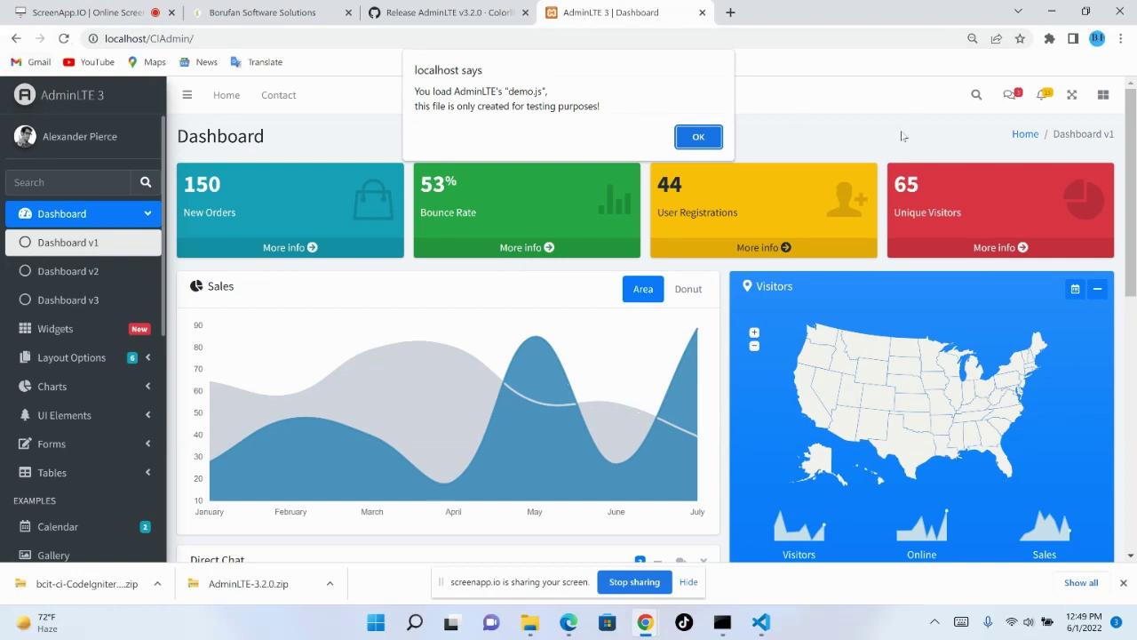
pyautogui.click(699, 137)
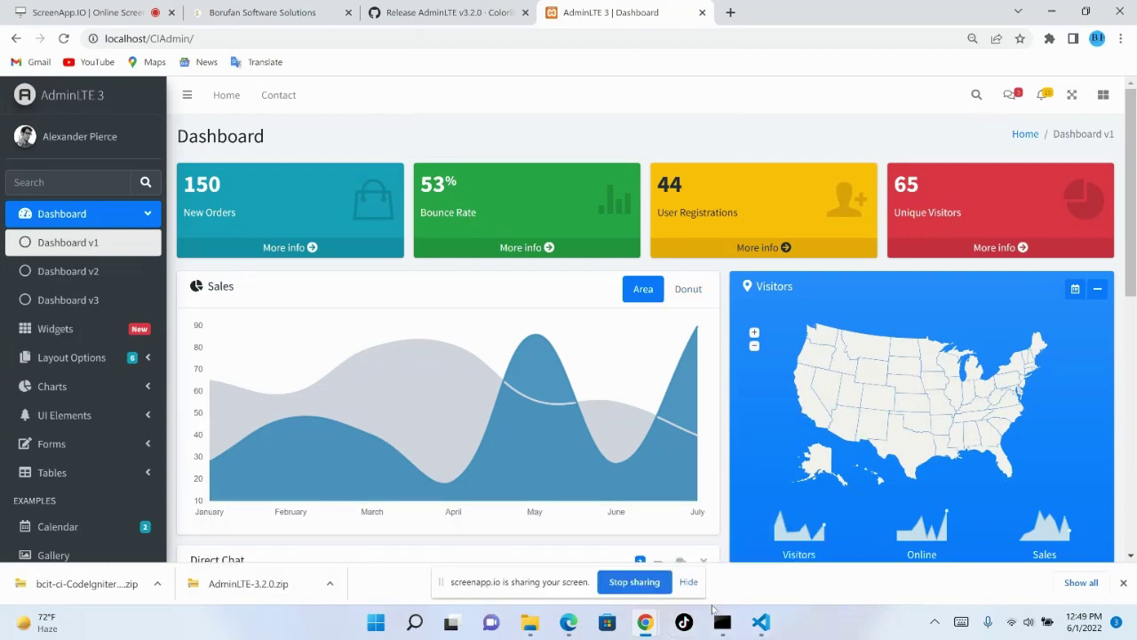
# - Hide the screen-sharing notice, close the downloads bar and examine the images in the dashboard's Direct Chat section
pyautogui.click(689, 582)
pyautogui.scroll(-3, 1135, 477)
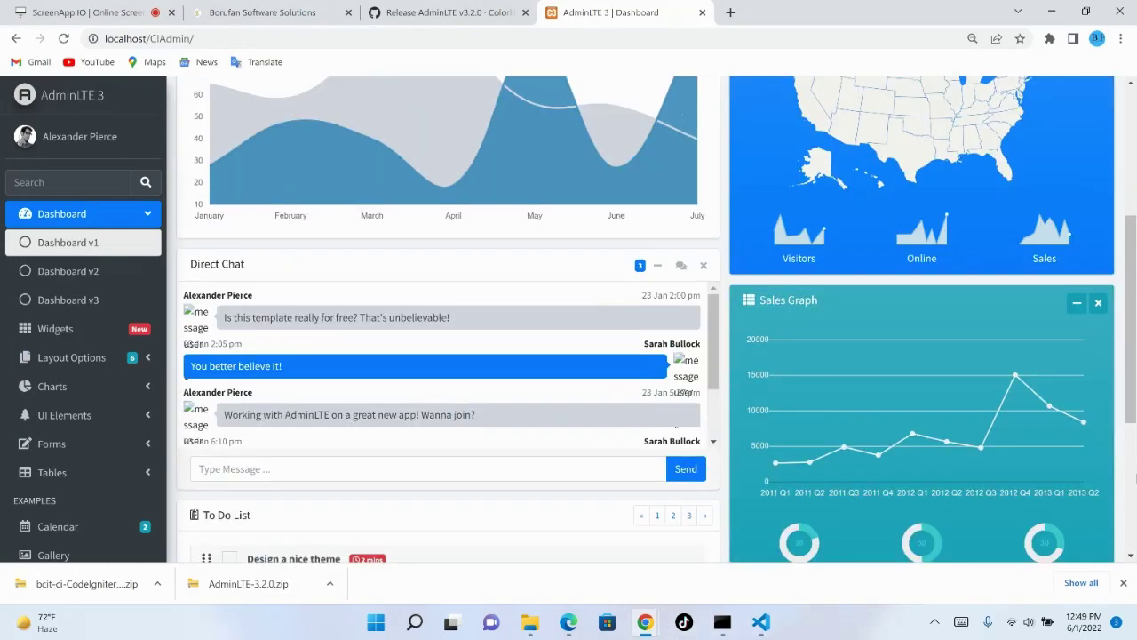
pyautogui.click(1124, 583)
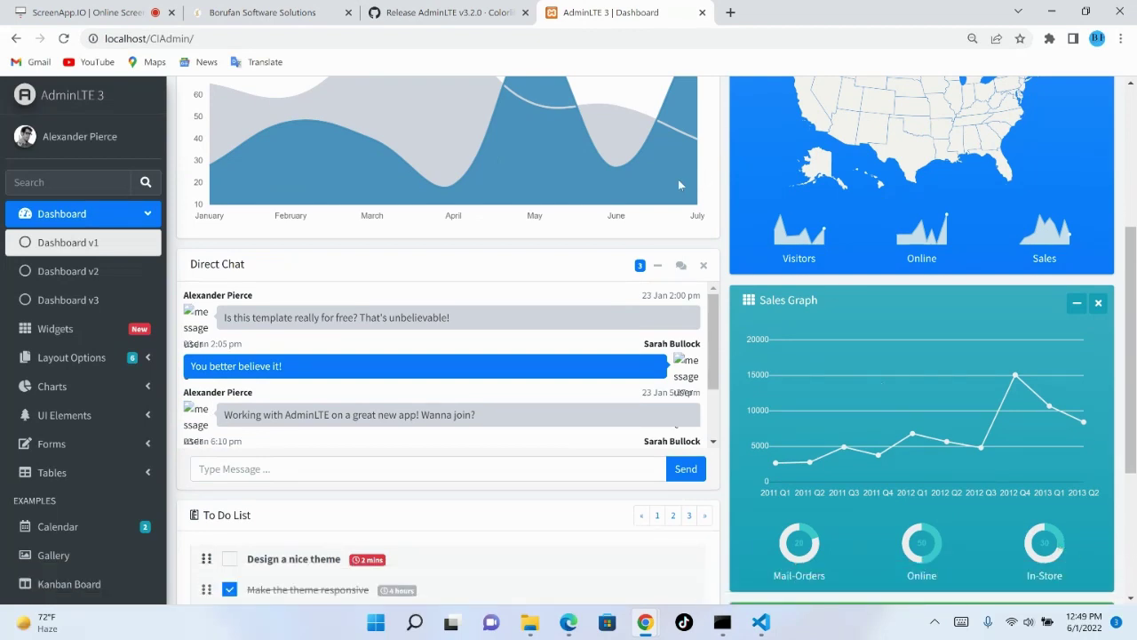